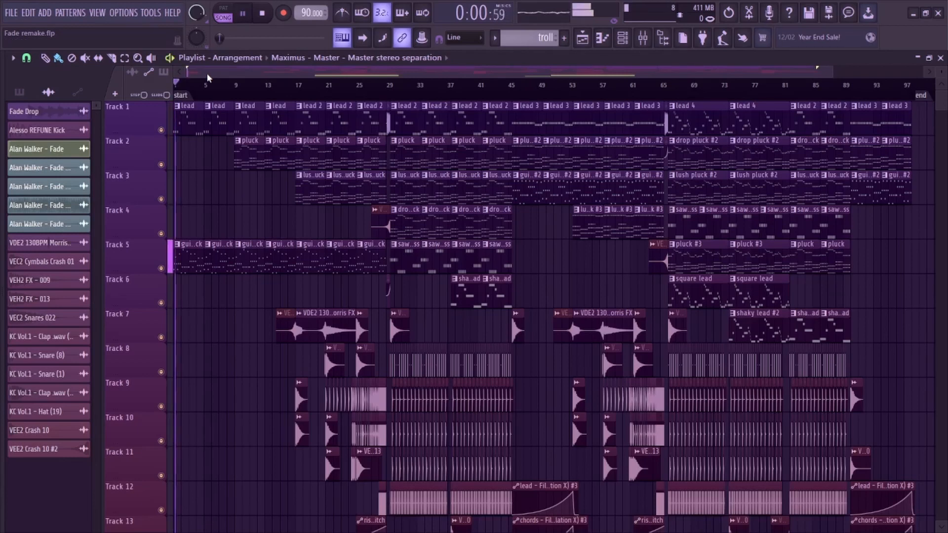
Open the lead pattern in the piano roll and play it back in pattern mode.
left_click(19, 92)
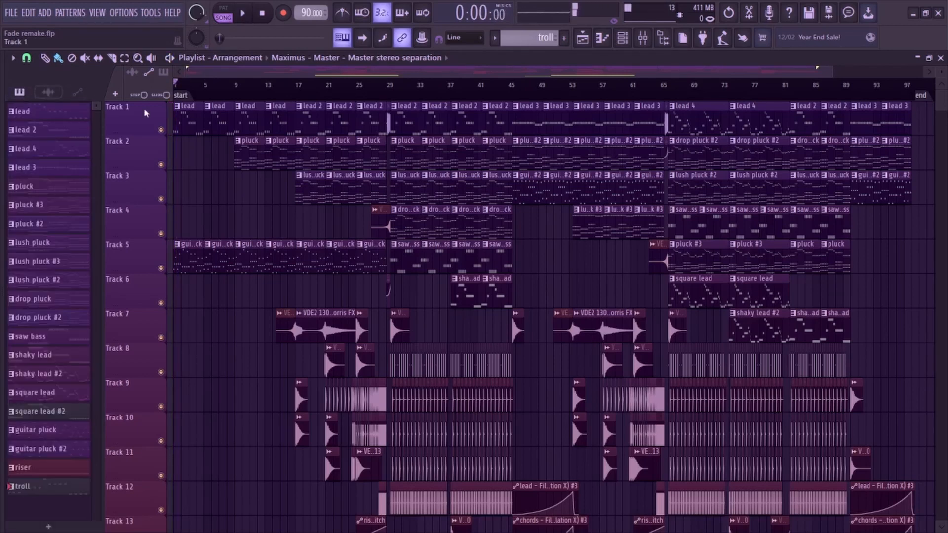
left_click(77, 112)
double_click(78, 111)
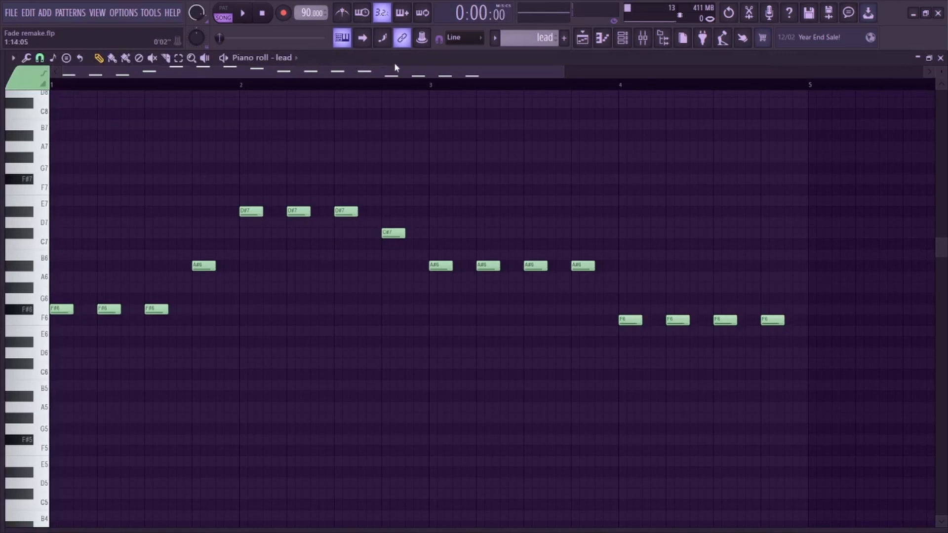
left_click(223, 8)
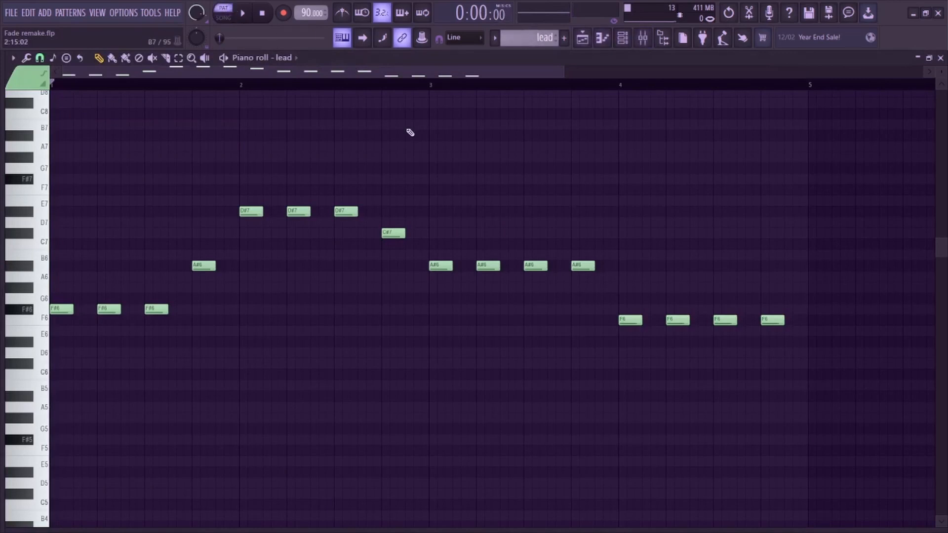
key("space")
Inspect the lead channel's 3x Osc oscillator settings and stop playback.
left_click(622, 38)
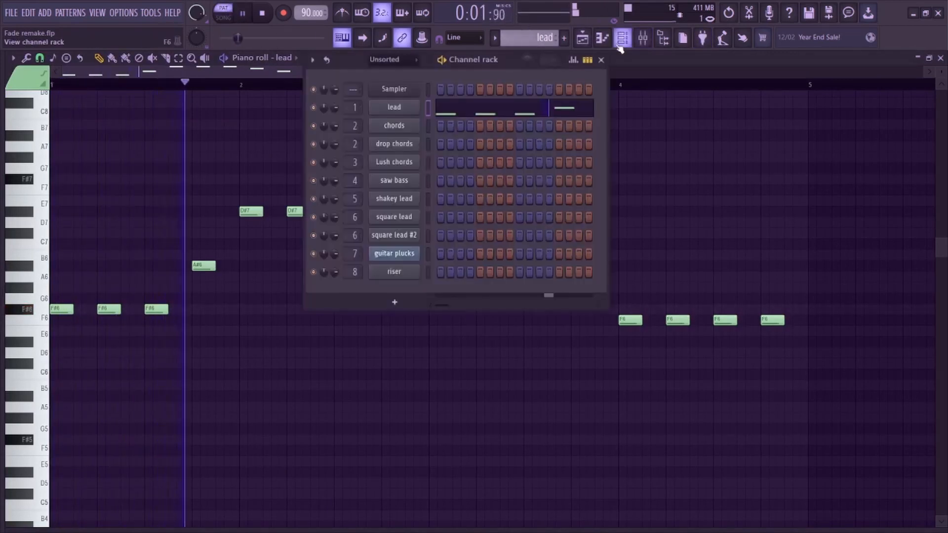
left_click(380, 109)
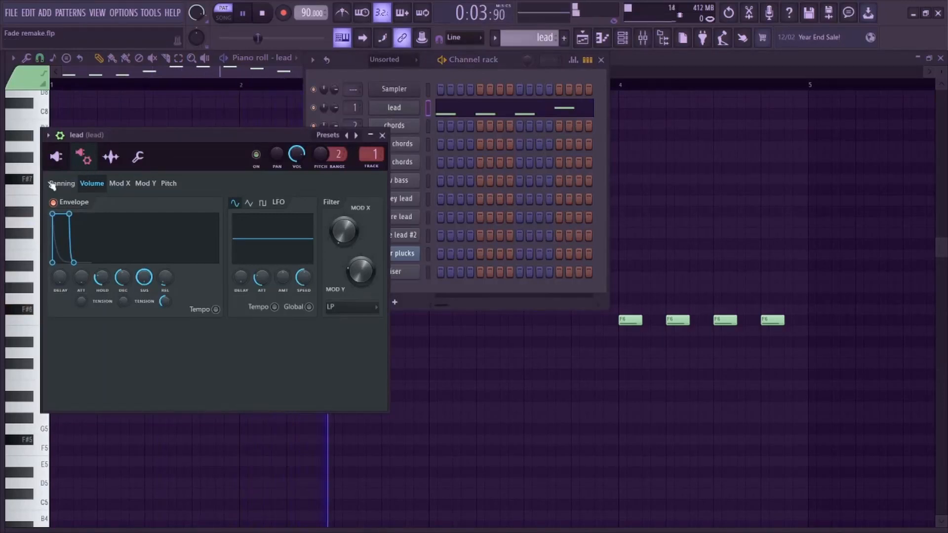
left_click(57, 159)
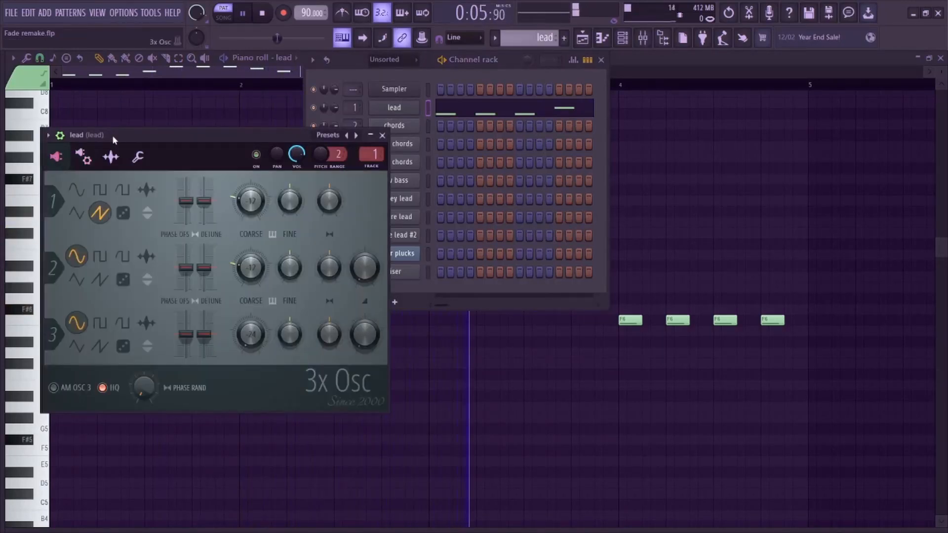
left_click_drag(112, 134, 184, 136)
key("space")
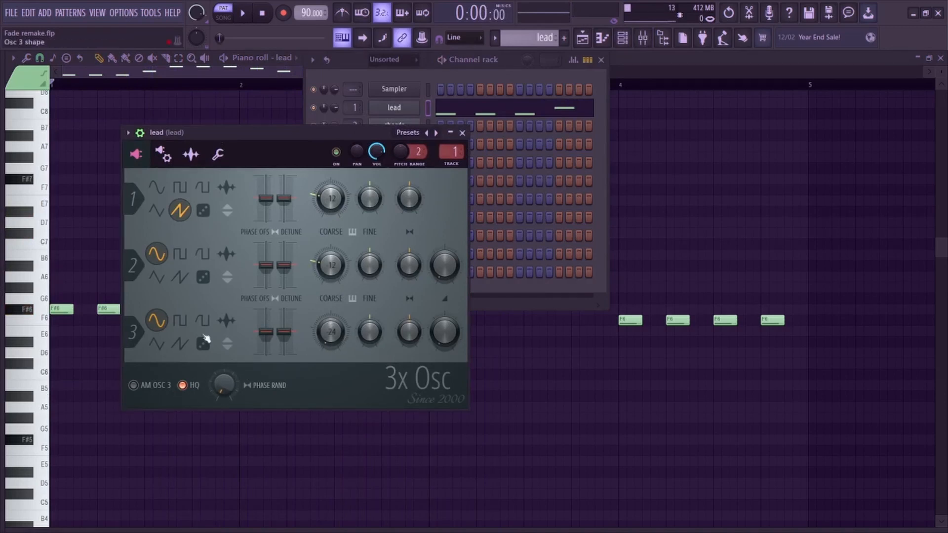
Inspect the lead instrument's volume envelope and close the instrument window.
left_click(165, 156)
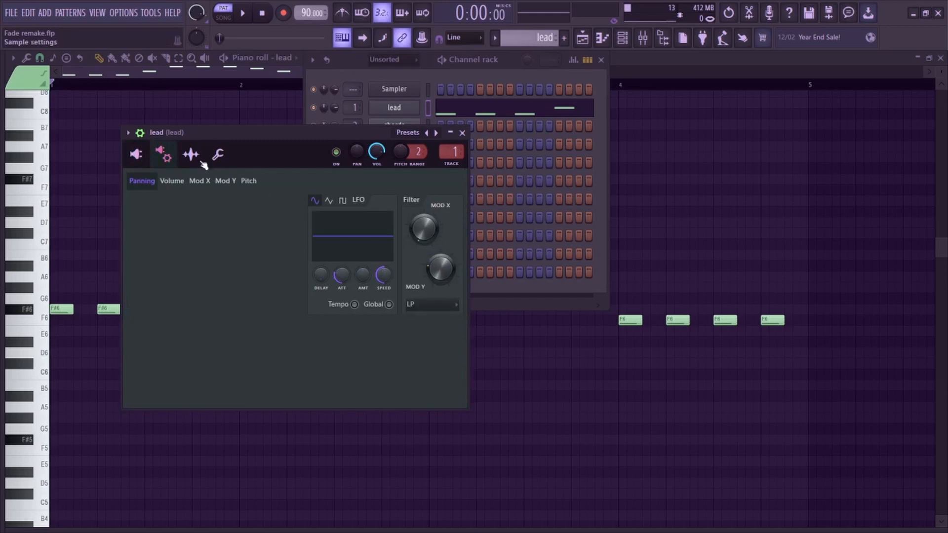
left_click(175, 183)
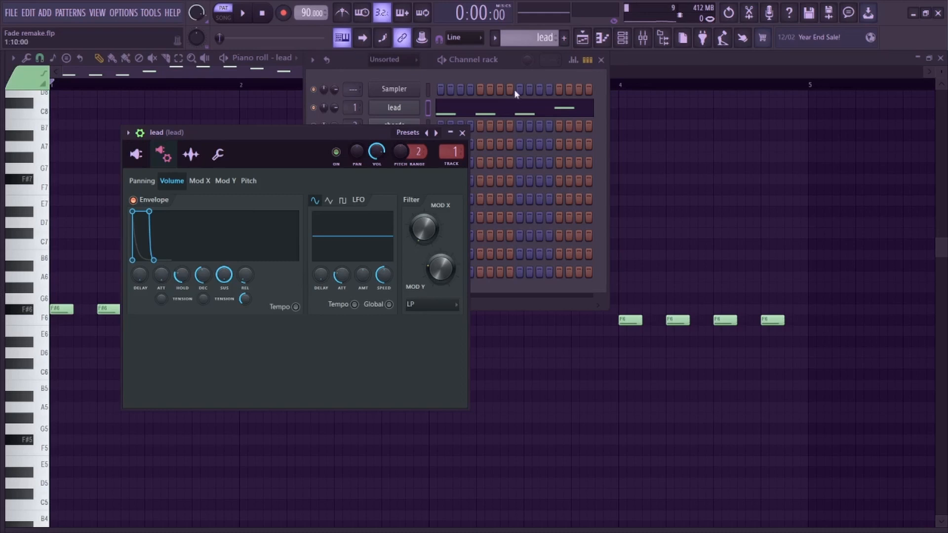
left_click(462, 132)
Open the guitar pluck #2 pattern and inspect the DirectWave instrument on its guitar plucks channel.
left_click(583, 38)
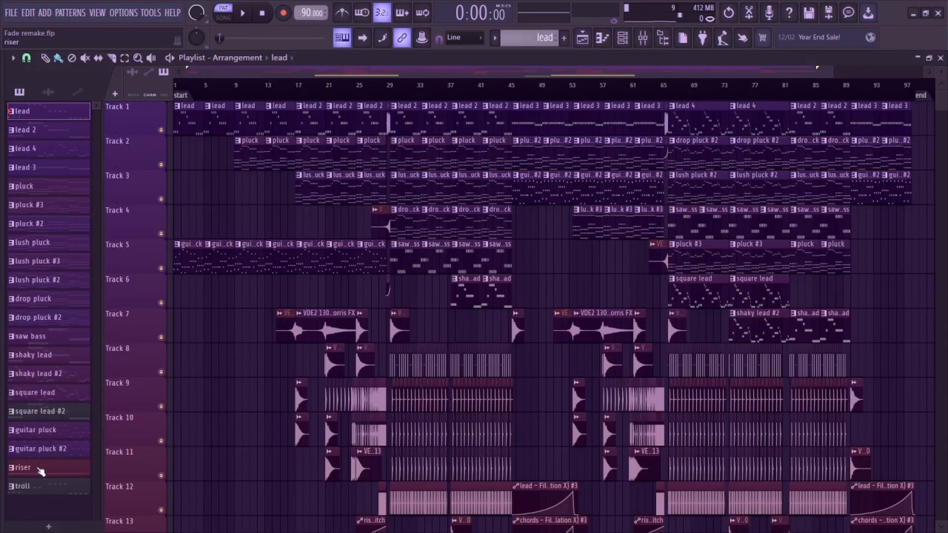
left_click(40, 454)
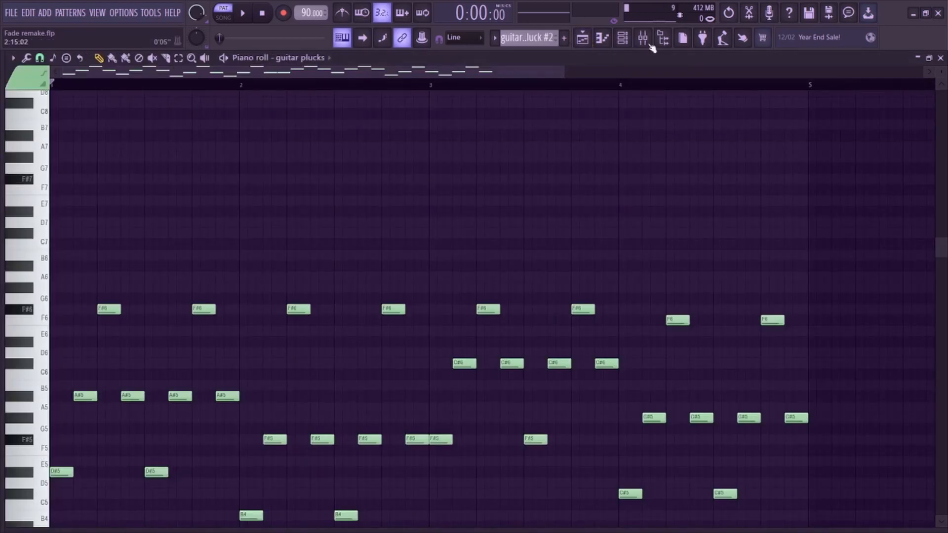
left_click(622, 37)
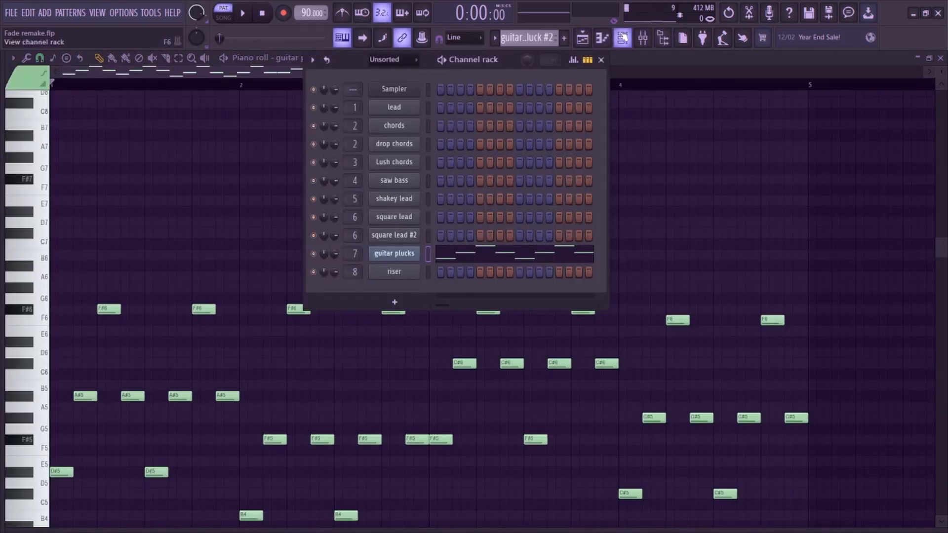
left_click(390, 260)
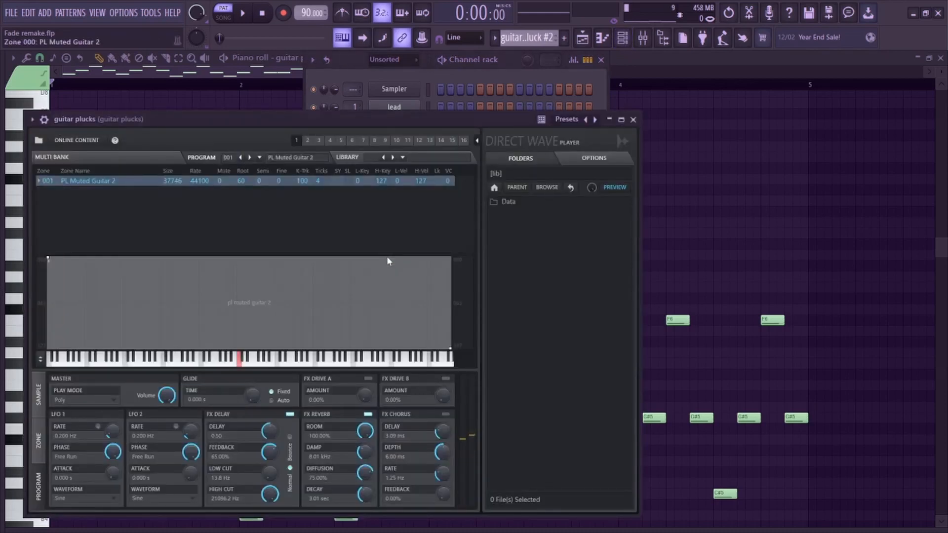
left_click(633, 119)
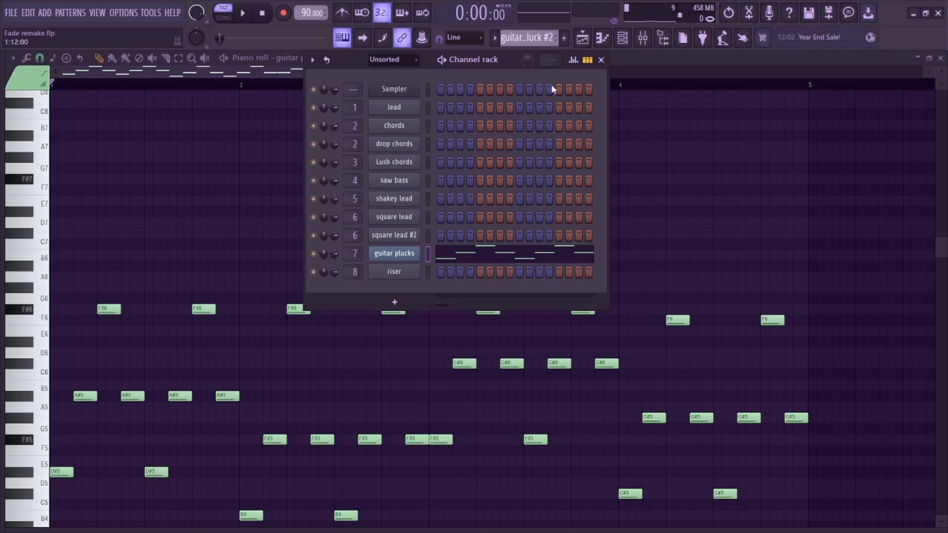
Review the guitar plucks instrument again, close it, and briefly play the guitar pluck #2 pattern.
left_click(390, 256)
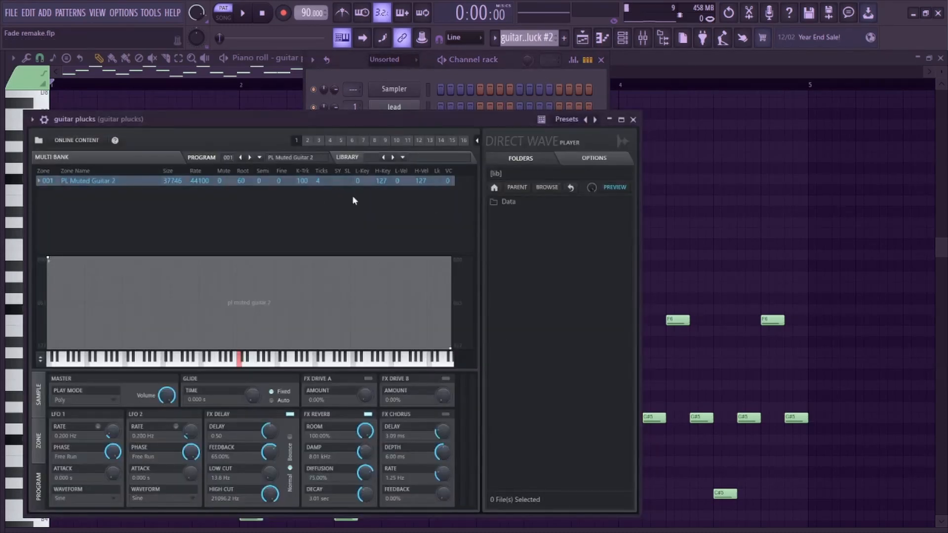
left_click(632, 120)
key("space")
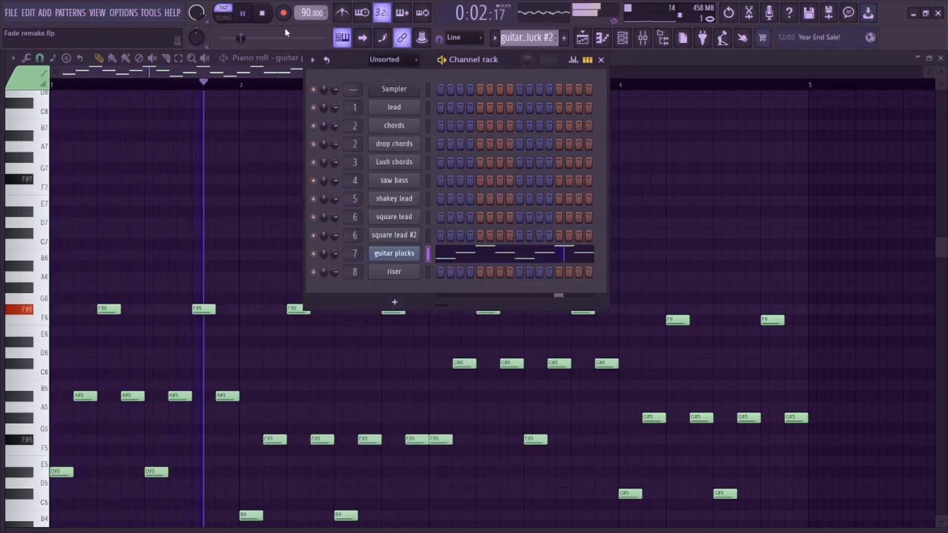
key("space")
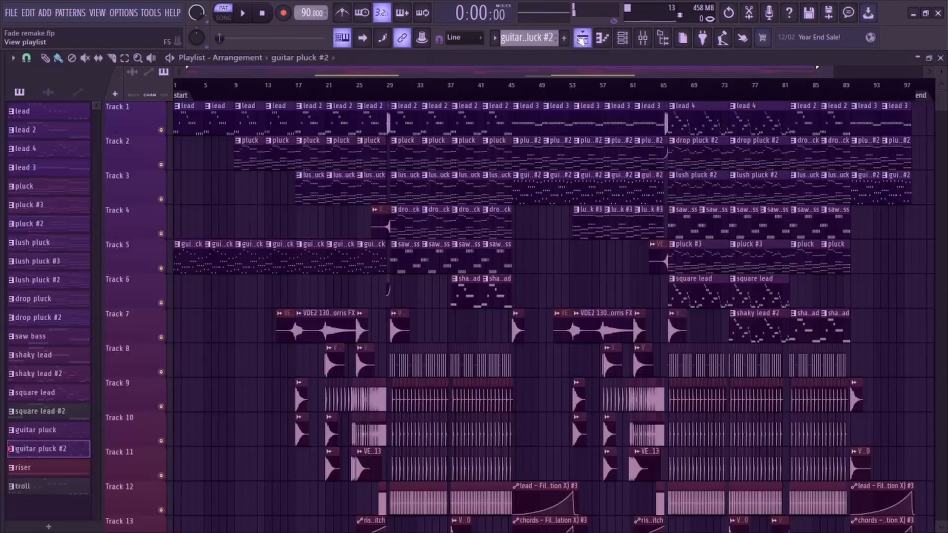
Return to the playlist and look through the Alan Walker - Fade sample folder in the browser.
left_click(583, 37)
scroll(365, 157, "down", 3)
scroll(366, 156, "up", 3)
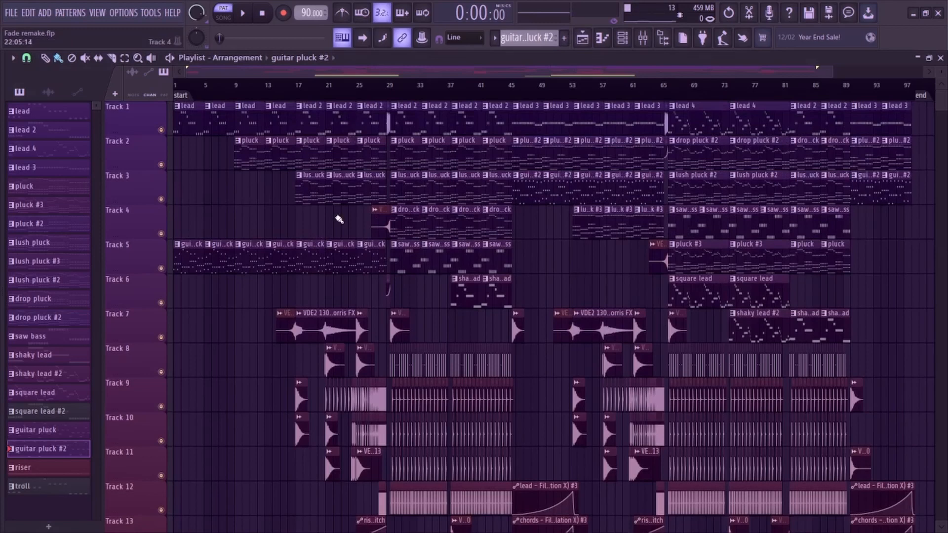
left_click(1, 232)
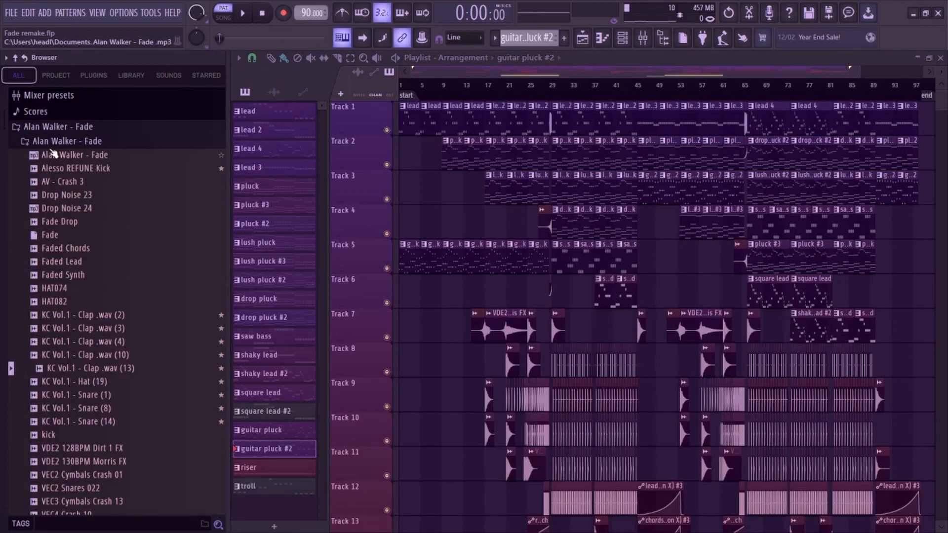
scroll(51, 243, "down", 4)
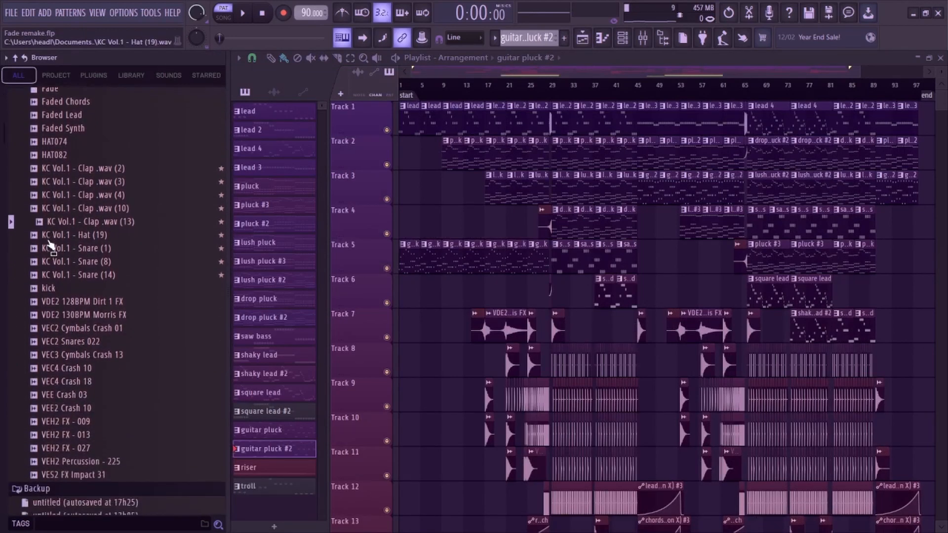
scroll(49, 242, "up", 4)
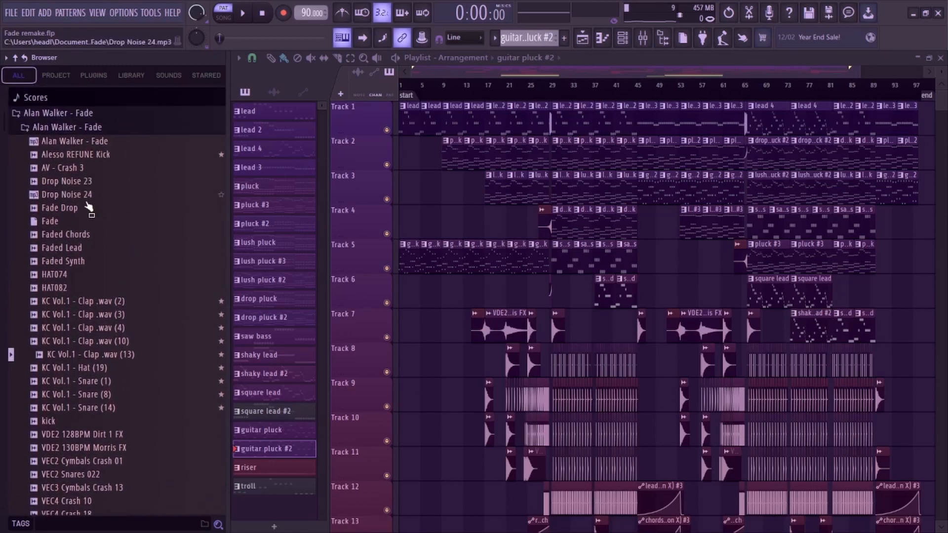
Preview the KC Vol.1 clap samples (2), (3) and (10) and the VEH2 FX - 027 sample.
left_click(73, 303)
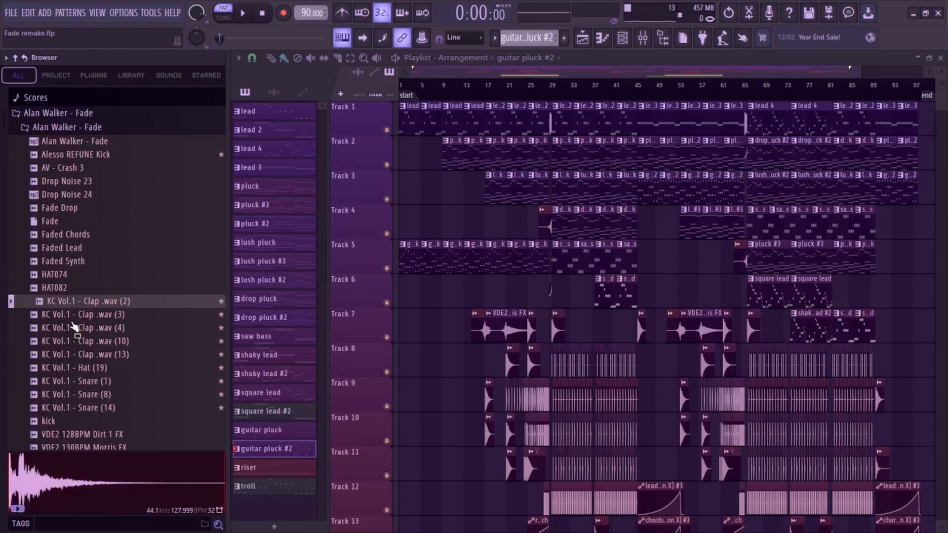
left_click(73, 314)
left_click(73, 341)
scroll(66, 358, "down", 6)
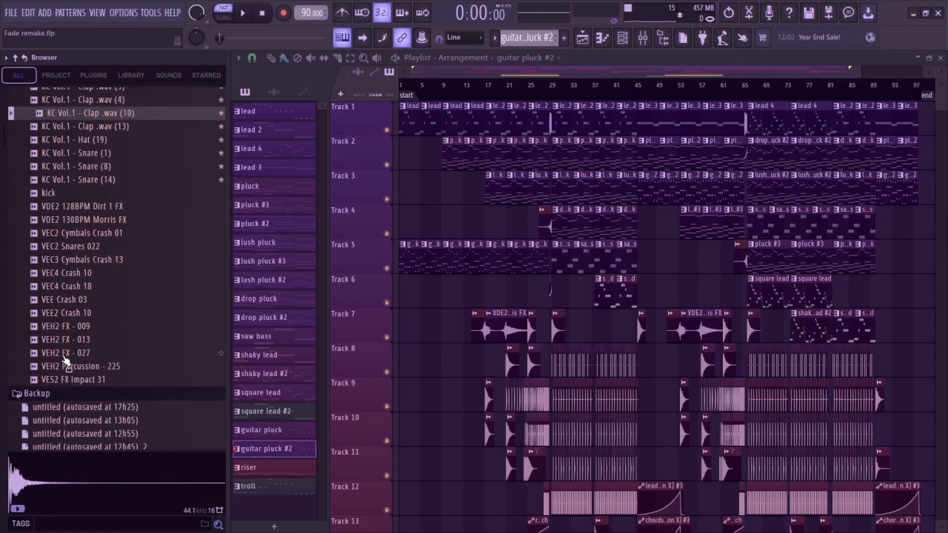
left_click(64, 355)
Preview the Alan Walker - Fade track and the Alesso REFUNE Kick sample, and hide the browser.
scroll(81, 305, "up", 8)
key("space")
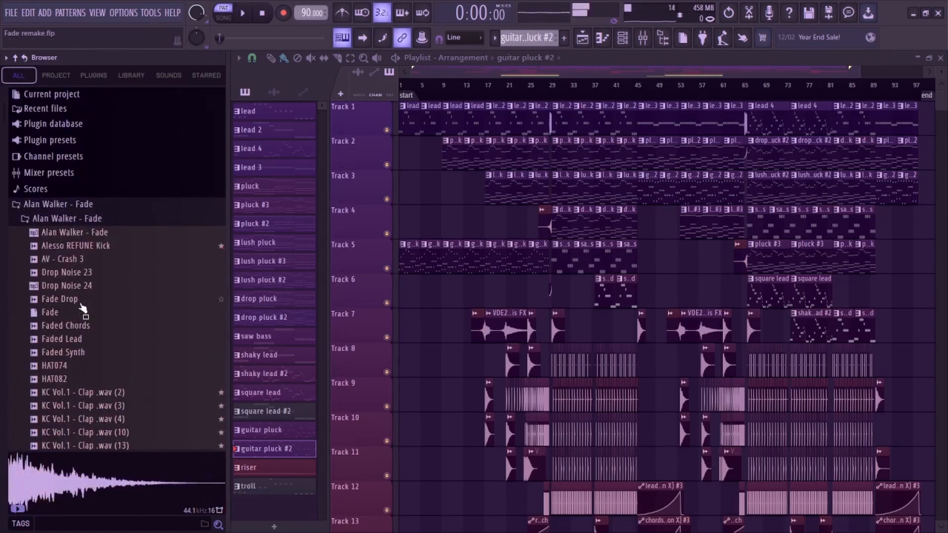
left_click(69, 234)
left_click(71, 246)
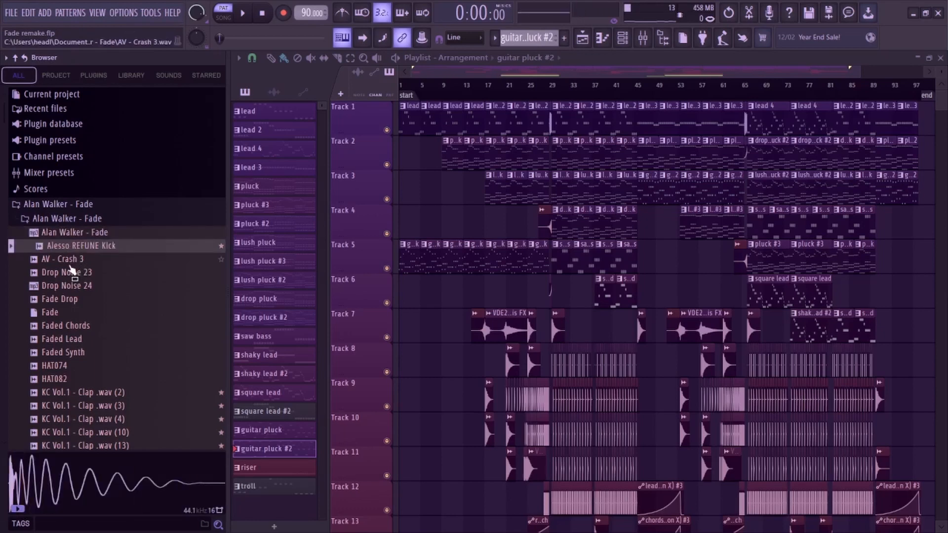
key("alt+F8")
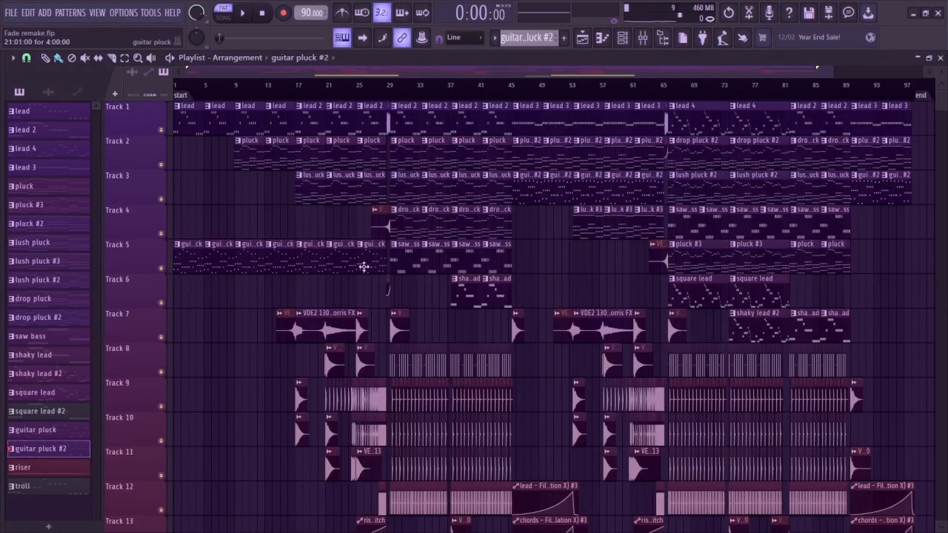
Examine the automation clips on the playlist's lower tracks, from track 12 to track 24.
scroll(418, 296, "down", 3)
scroll(421, 298, "down", 9)
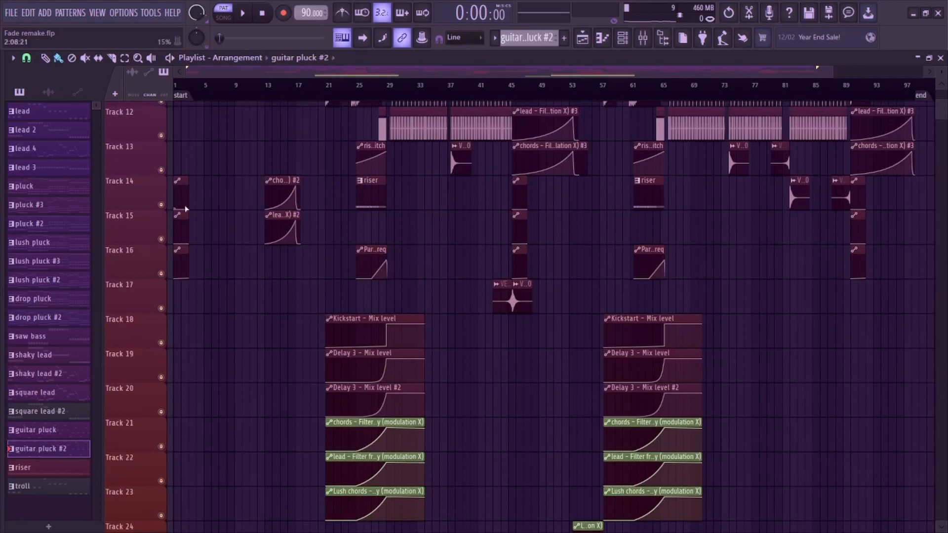
scroll(302, 79, "up", 6)
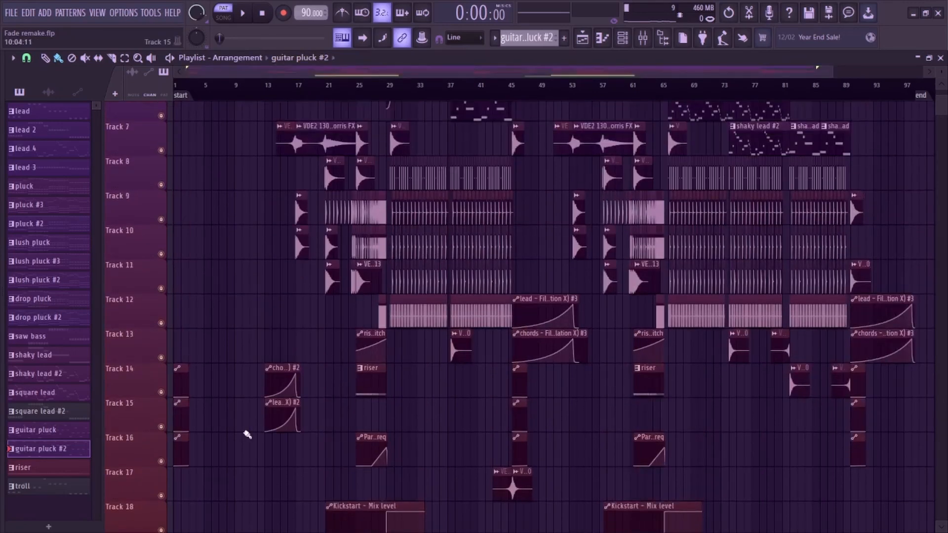
scroll(281, 312, "up", 4)
scroll(292, 248, "up", 3)
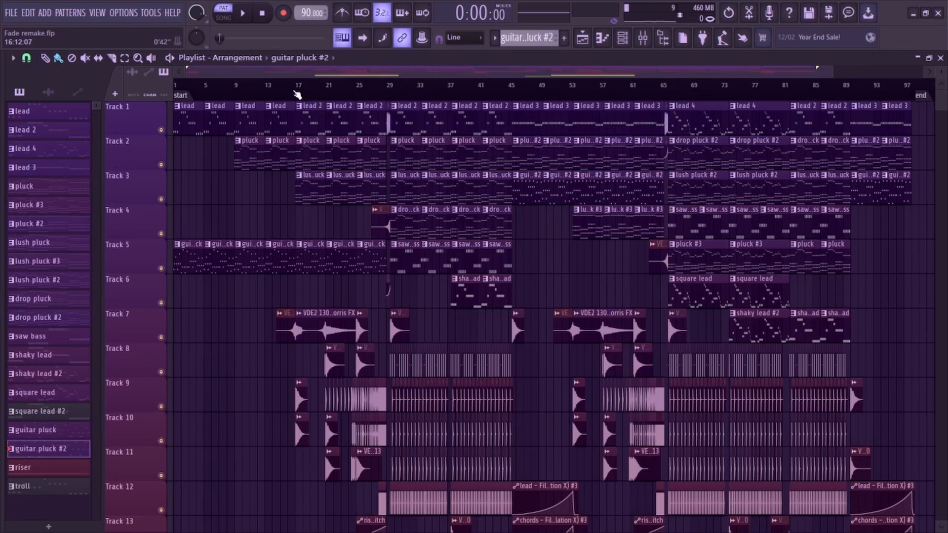
Play the whole arrangement from its start in song mode.
key("space")
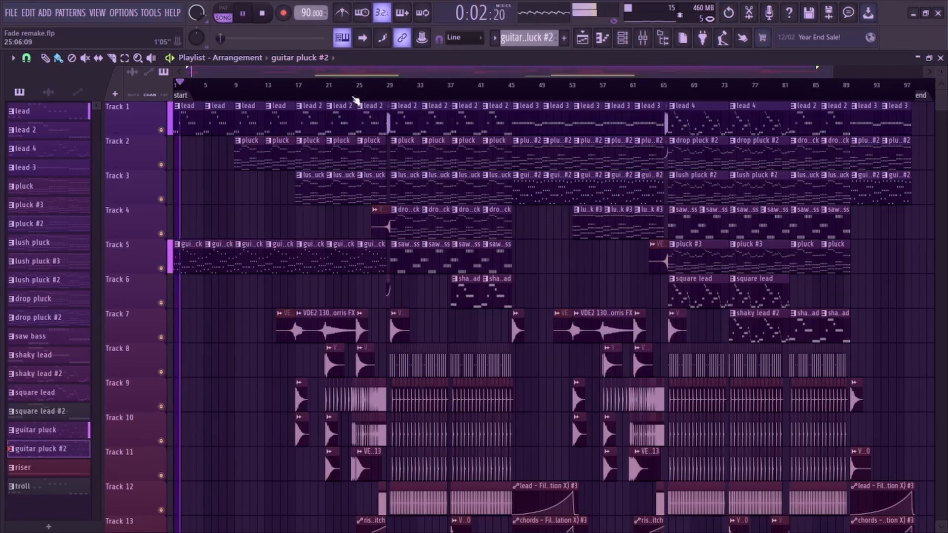
scroll(283, 203, "down", 1)
scroll(282, 203, "down", 3)
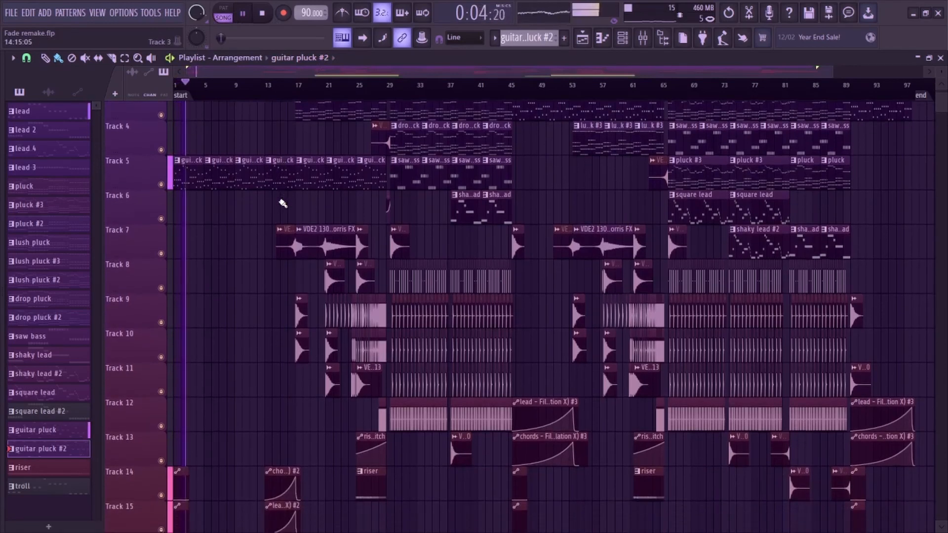
Play the build-up section from bar 15, examine its effects and filter automation, and stop playback.
left_click_drag(833, 70, 346, 78)
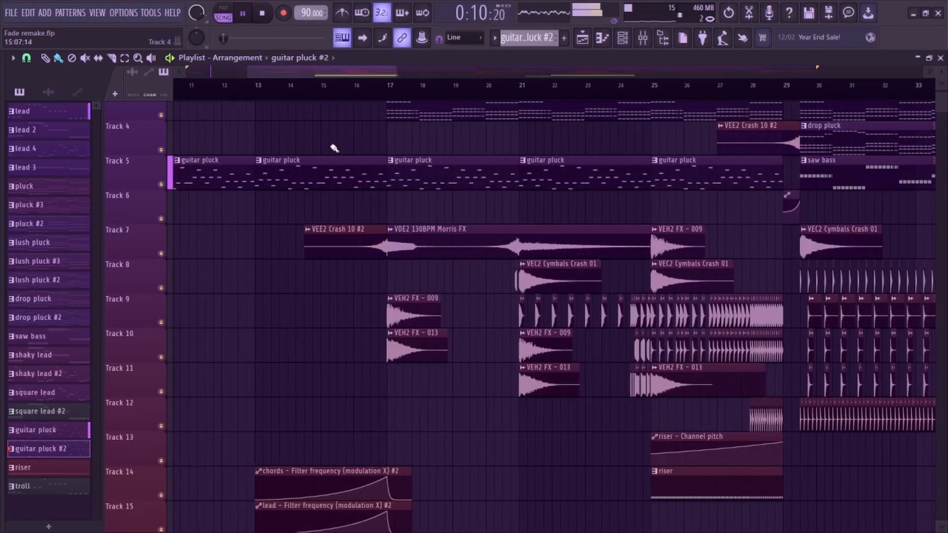
left_click(331, 97)
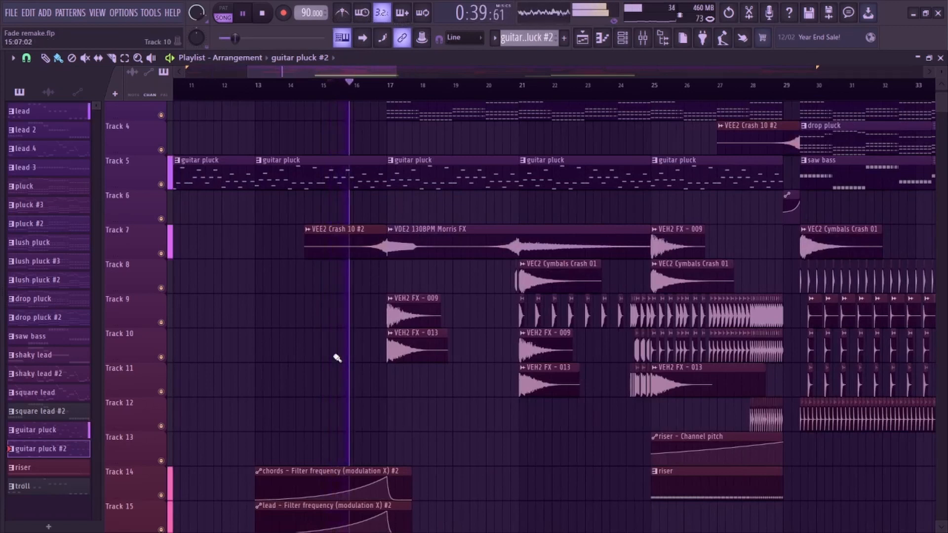
scroll(336, 356, "down", 3)
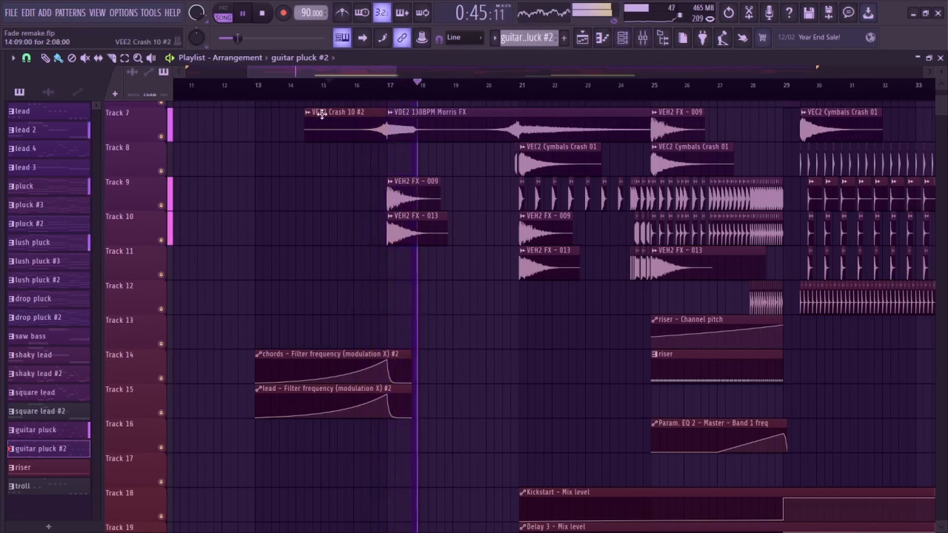
key("space")
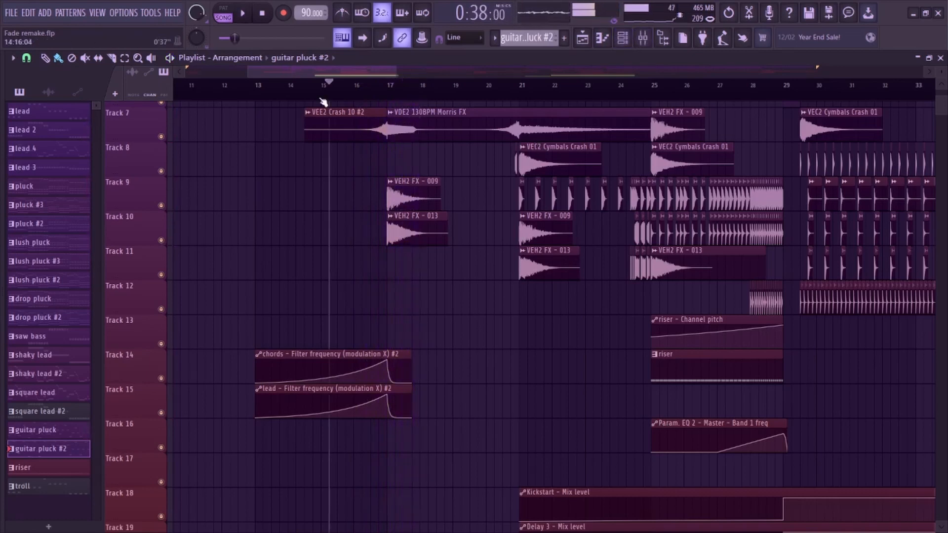
Inspect the VDE2 130BPM Morris FX clip on track 7 and play the arrangement briefly from just before bar 17.
left_click(406, 128)
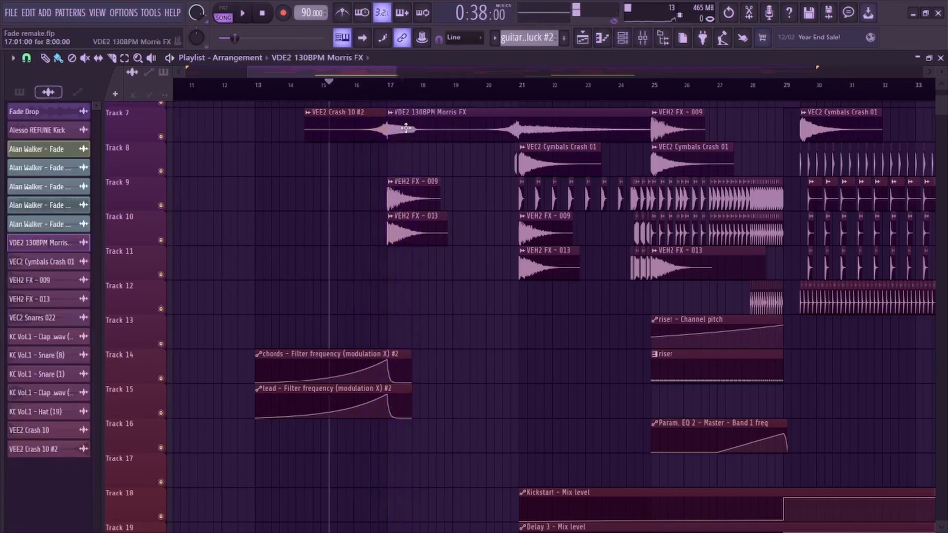
scroll(438, 157, "up", 3)
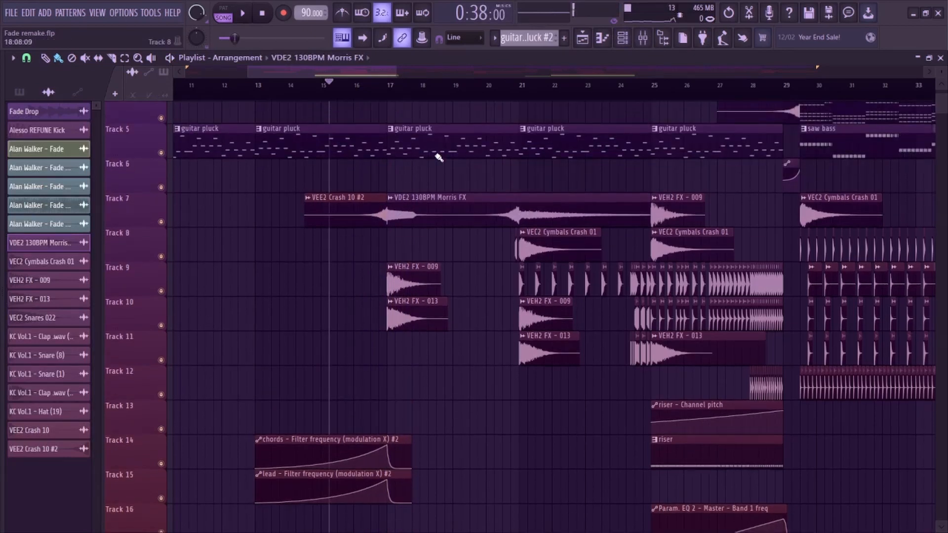
left_click(386, 98)
key("space")
key("space")
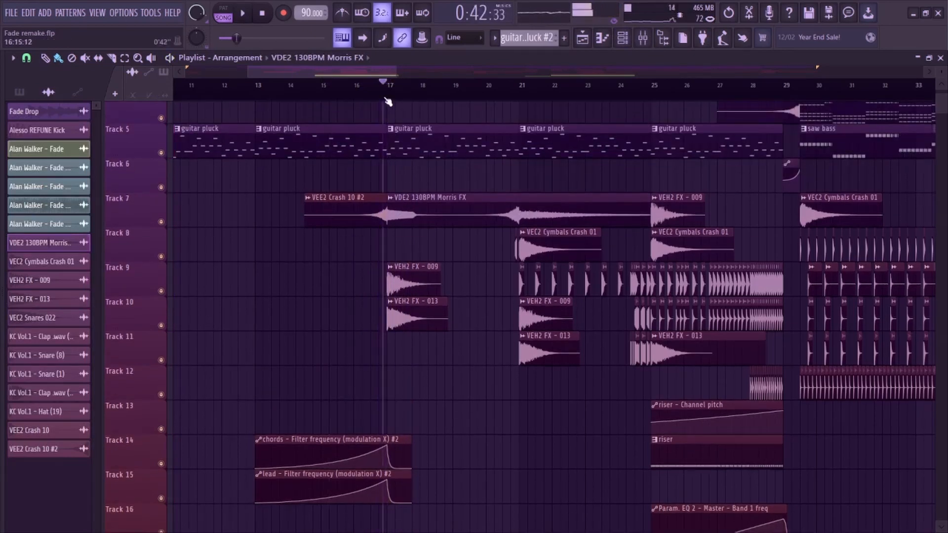
Solo track 7, listen to its effects together with tracks 9 and 10 from bar 17, and unmute all tracks.
left_click(161, 222, "ctrl")
key("space")
key("space")
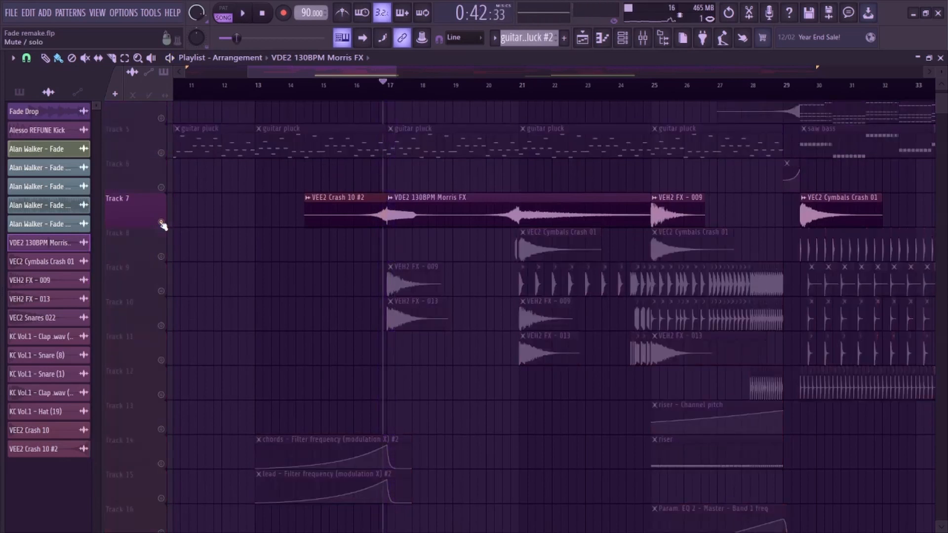
left_click(161, 290)
left_click(161, 325)
key("space")
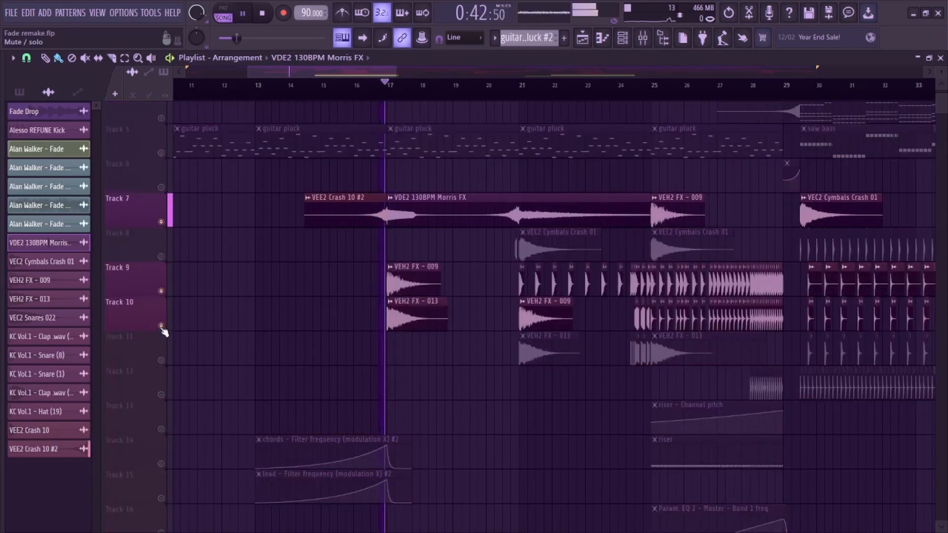
key("space")
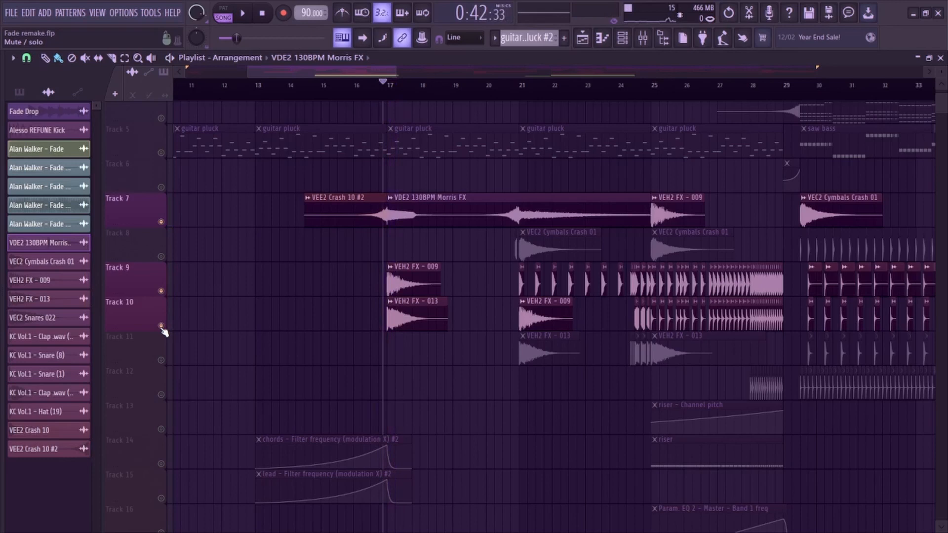
right_click(163, 290)
scroll(222, 289, "up", 4)
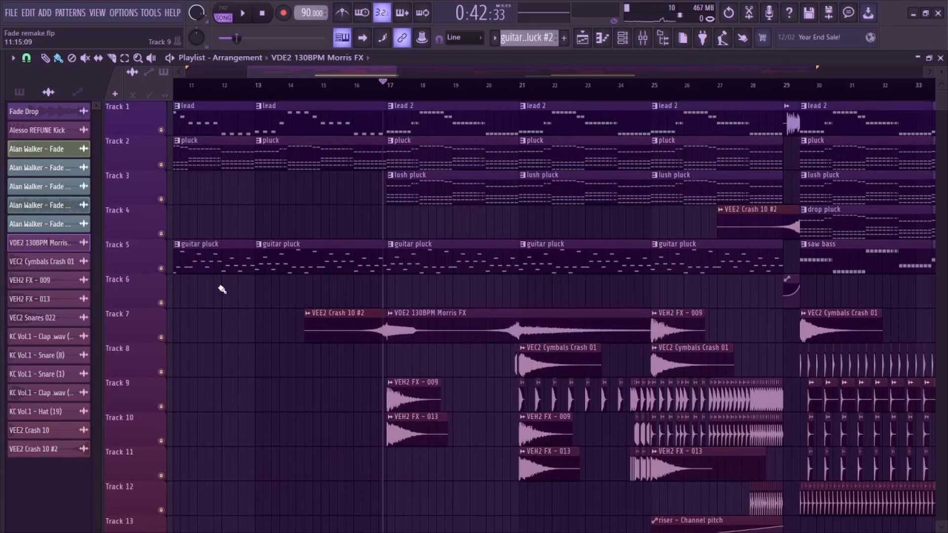
Play the full mix from bar 17, stop playback, and survey the arrangement from its start to about bar 45.
key("space")
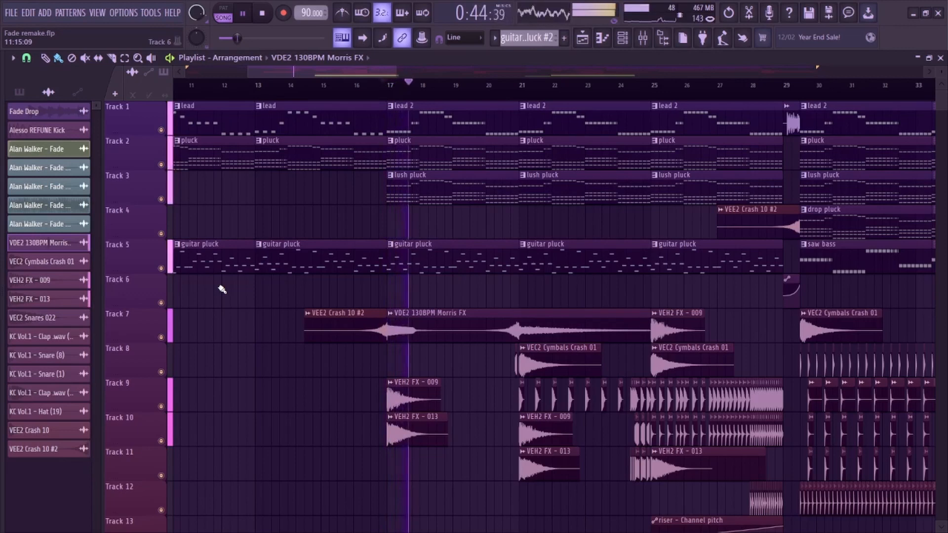
left_click_drag(333, 71, 352, 70)
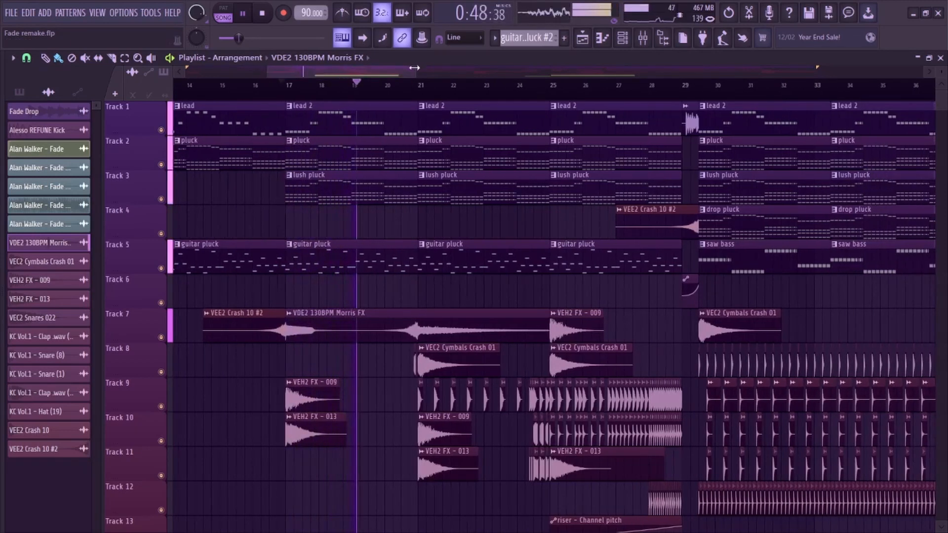
key("space")
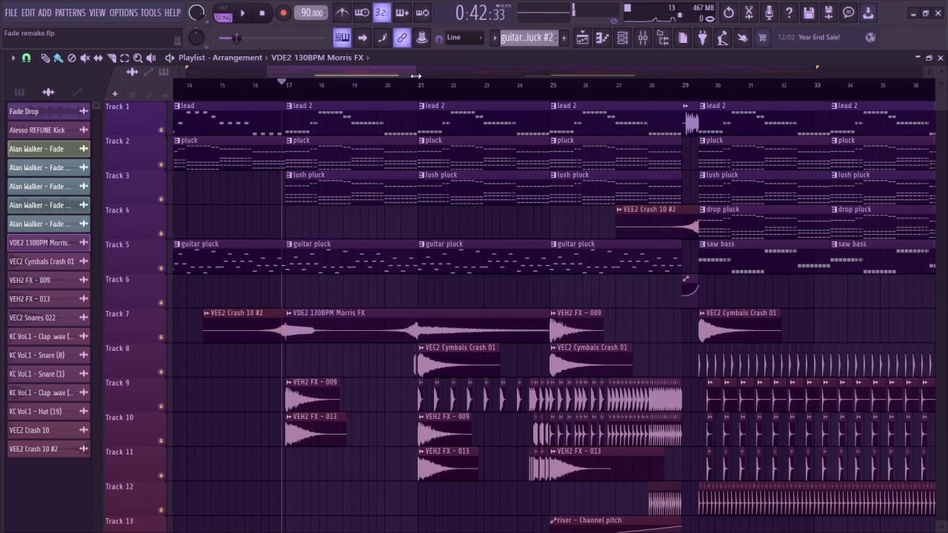
left_click_drag(416, 76, 473, 67)
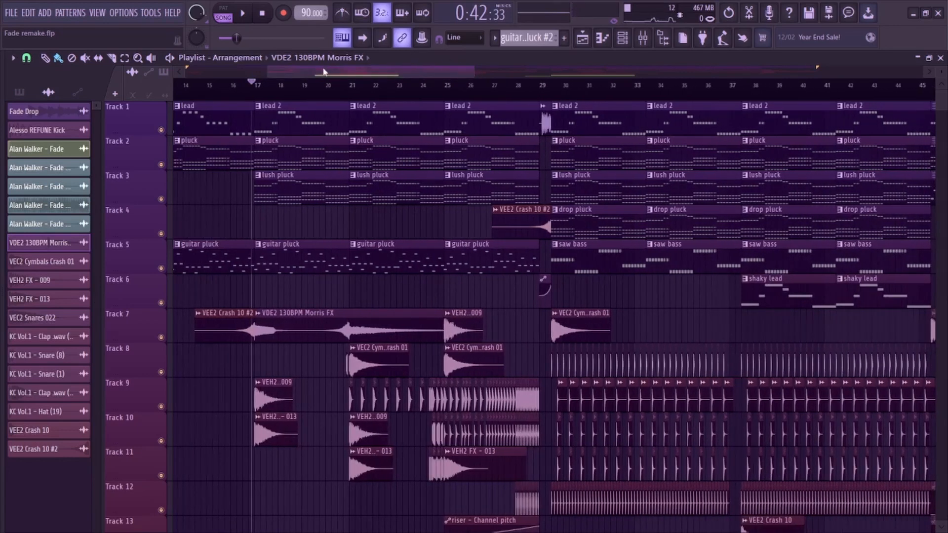
left_click(264, 68)
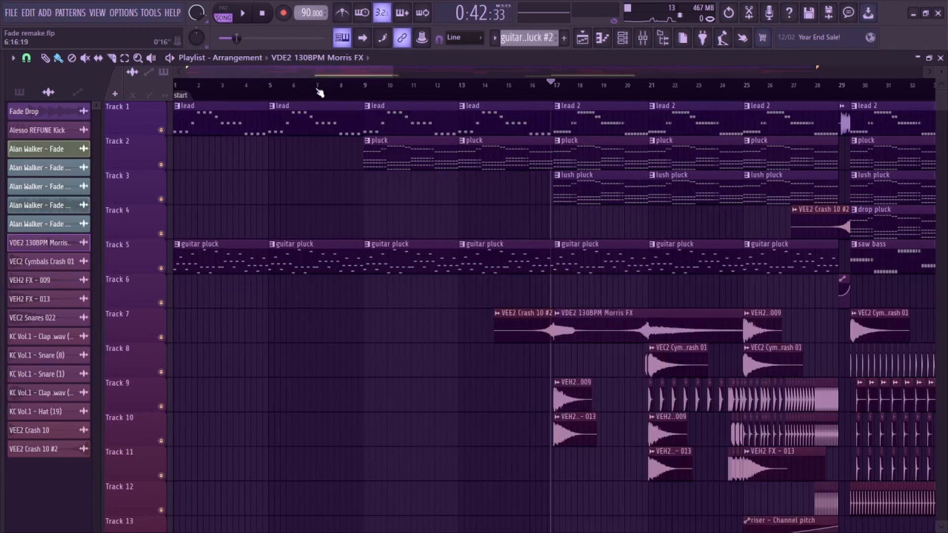
left_click(19, 93)
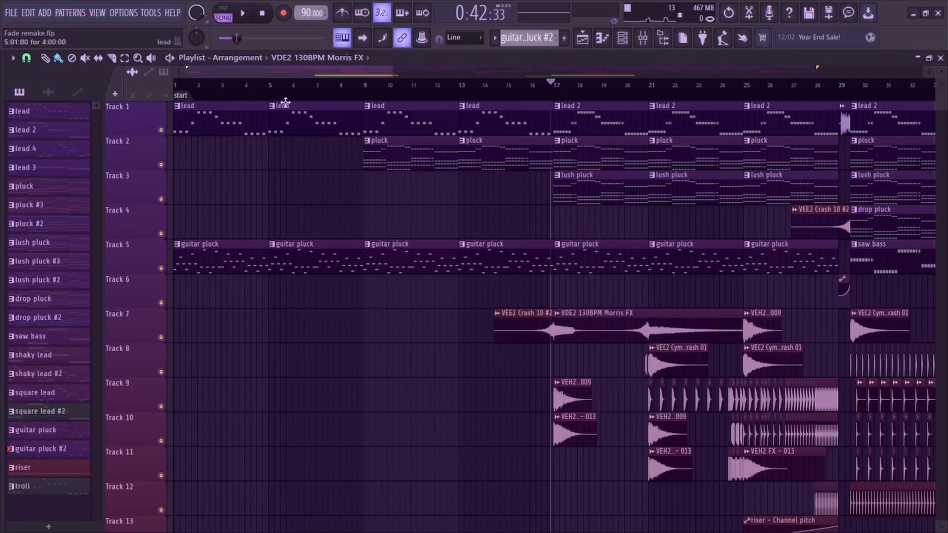
left_click_drag(392, 72, 476, 72)
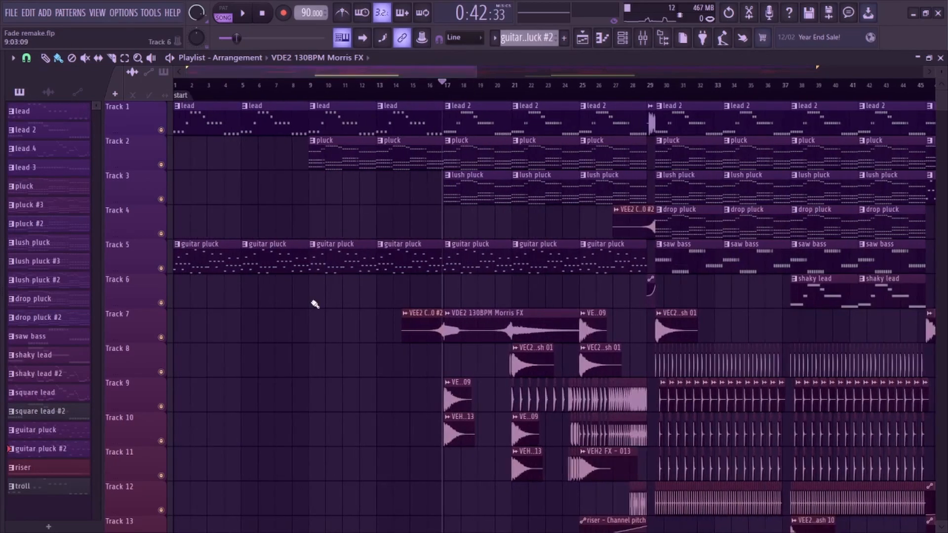
Try placing the Alan Walker - Fade audio clip at the start of track 33.
scroll(314, 304, "down", 10)
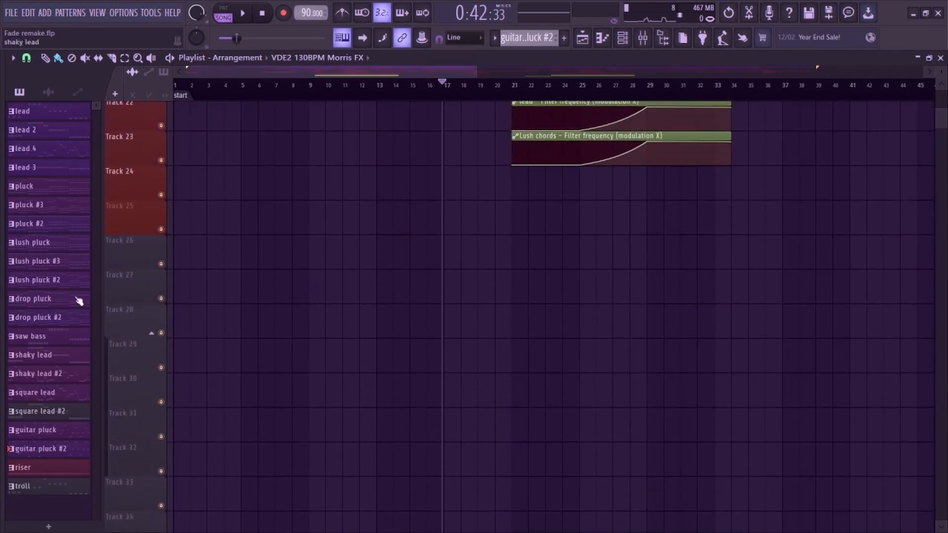
left_click_drag(55, 261, 47, 93)
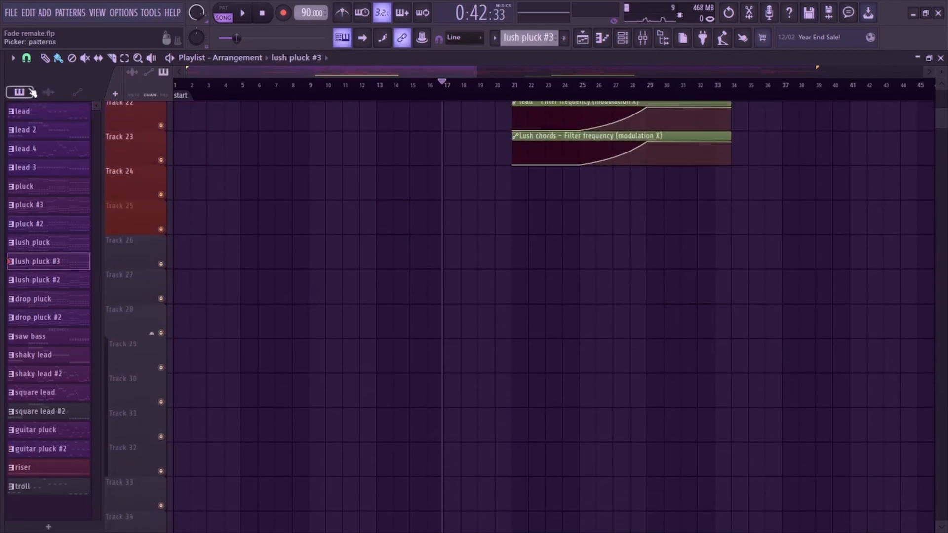
left_click(47, 93)
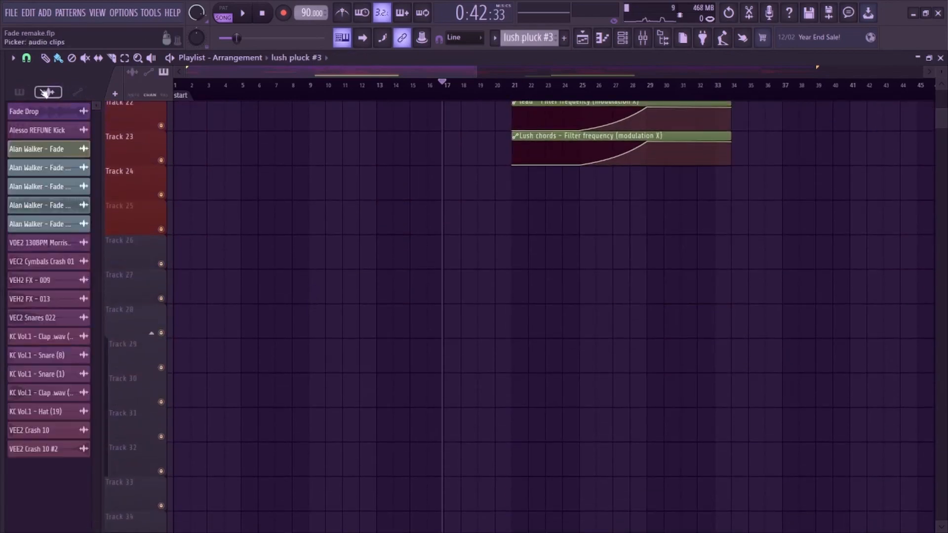
left_click(42, 149)
scroll(204, 491, "down", 1)
scroll(205, 491, "down", 2)
left_click_drag(195, 408, 134, 387)
right_click(224, 393)
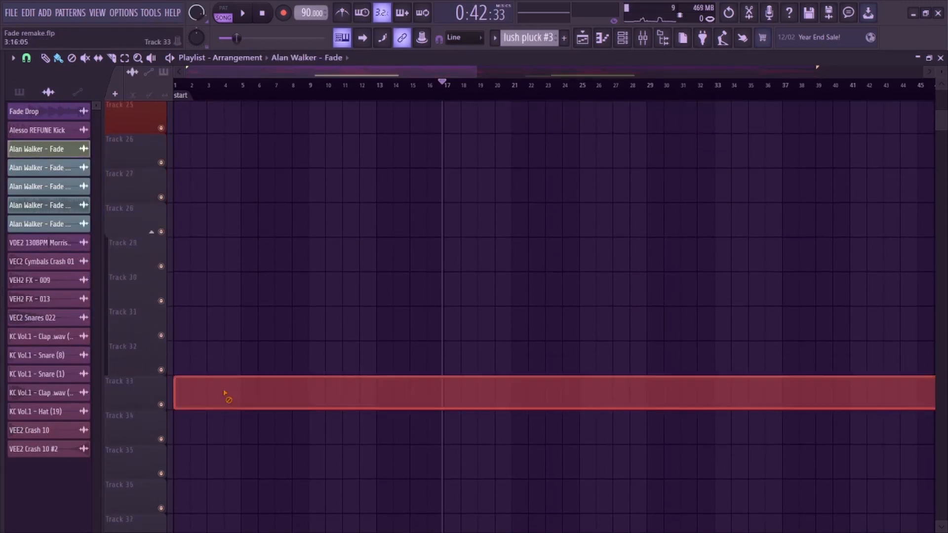
scroll(266, 236, "up", 14)
scroll(266, 236, "up", 10)
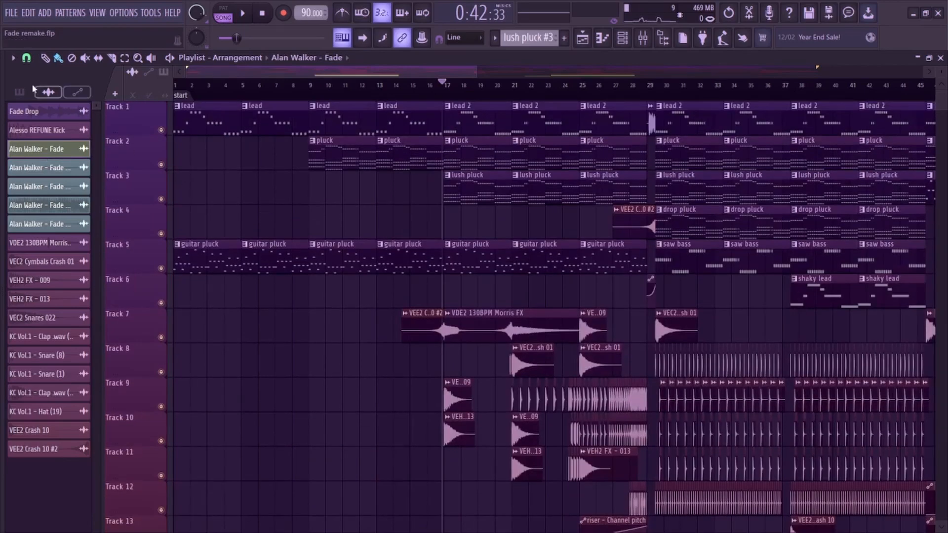
Play the troll pattern in pattern mode, examine its notes in the piano roll, and return to the playlist.
left_click(19, 91)
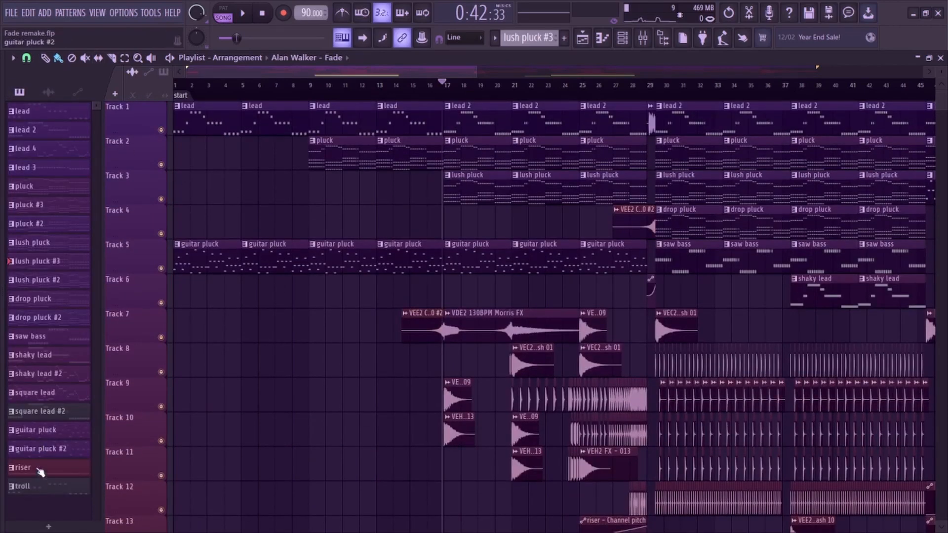
left_click(30, 486)
left_click(223, 14)
key("space")
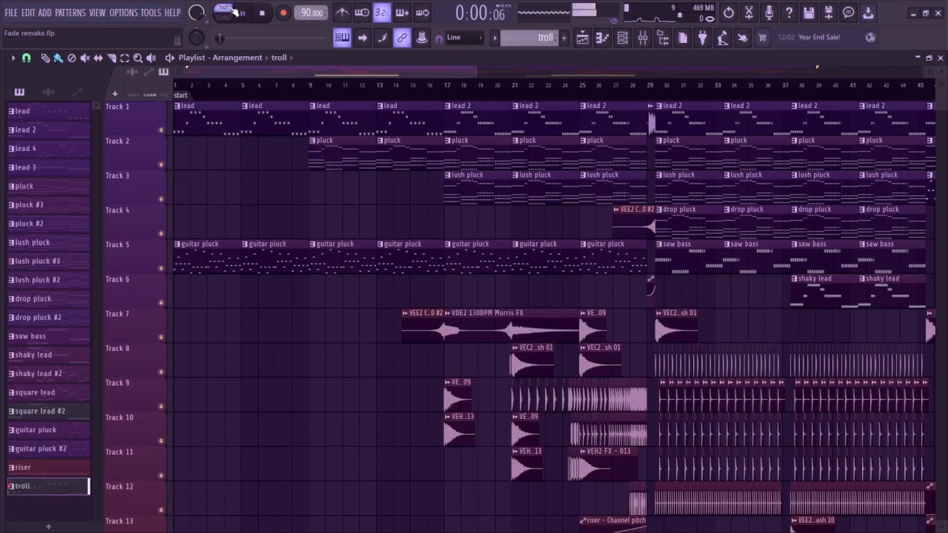
key("F7")
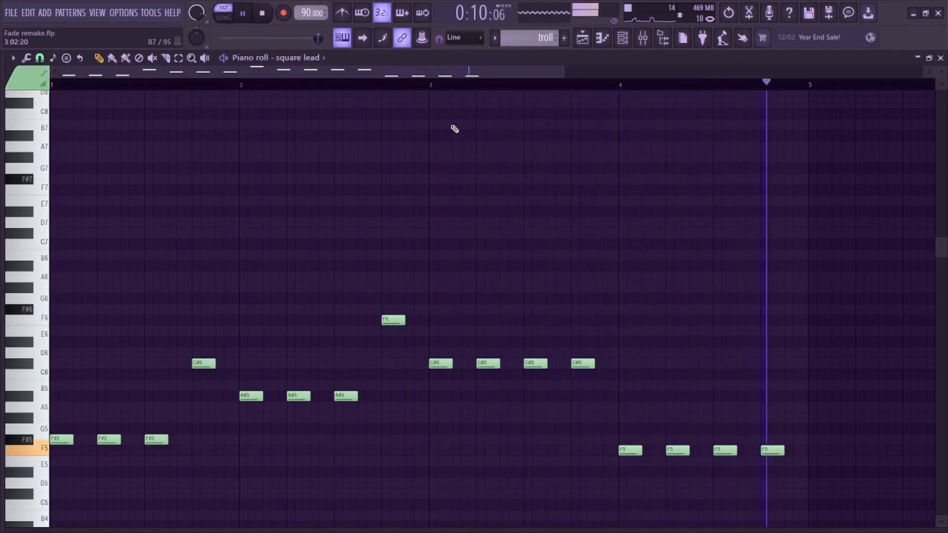
key("space")
left_click(582, 38)
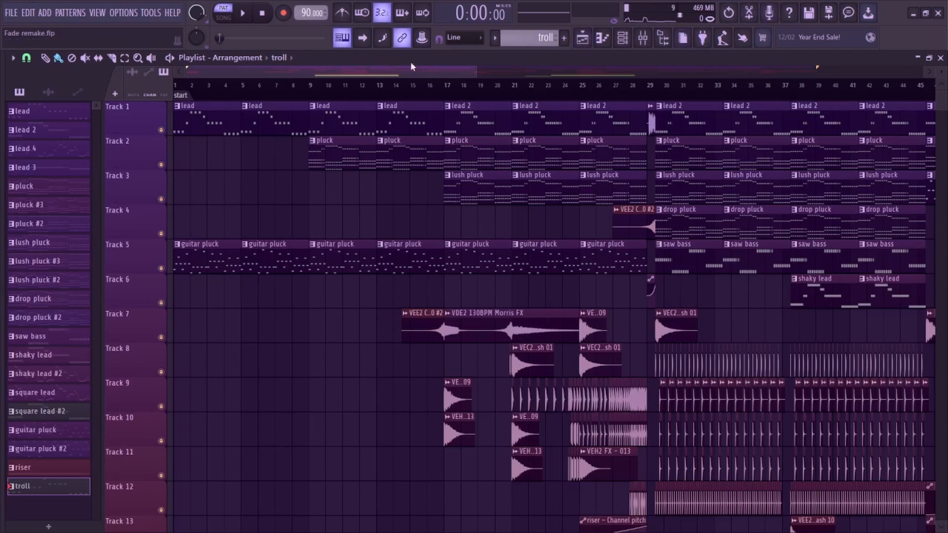
Select the pluck pattern, check the channel rack and mixer, and close both.
left_click_drag(414, 70, 486, 61)
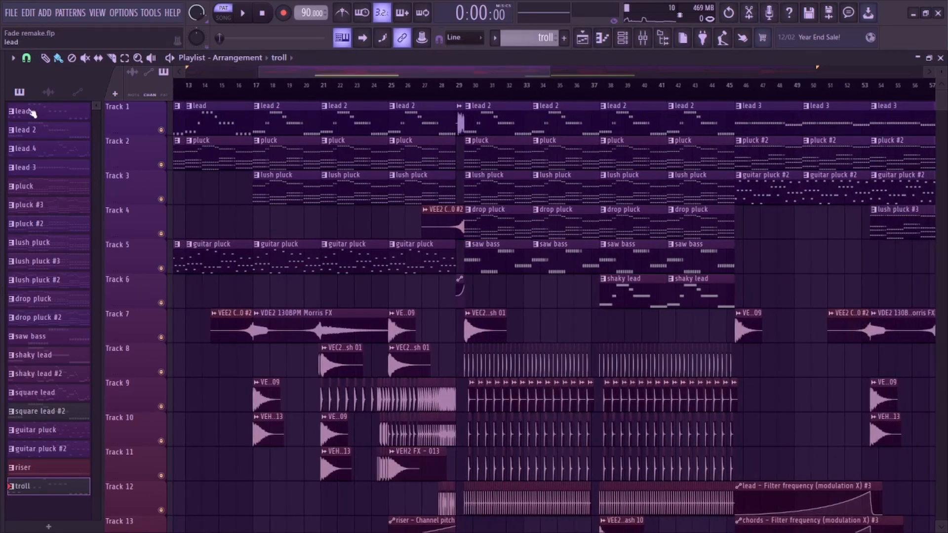
left_click(39, 194)
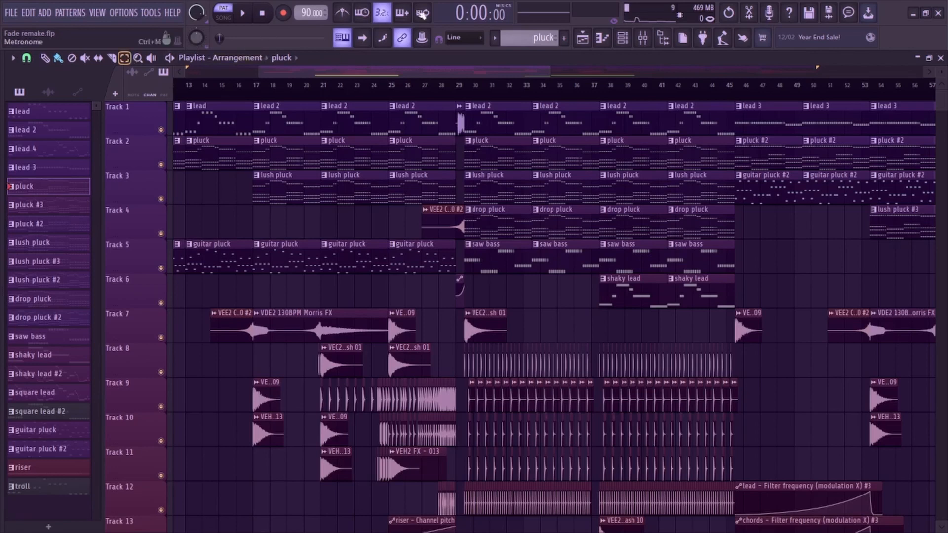
left_click(625, 43)
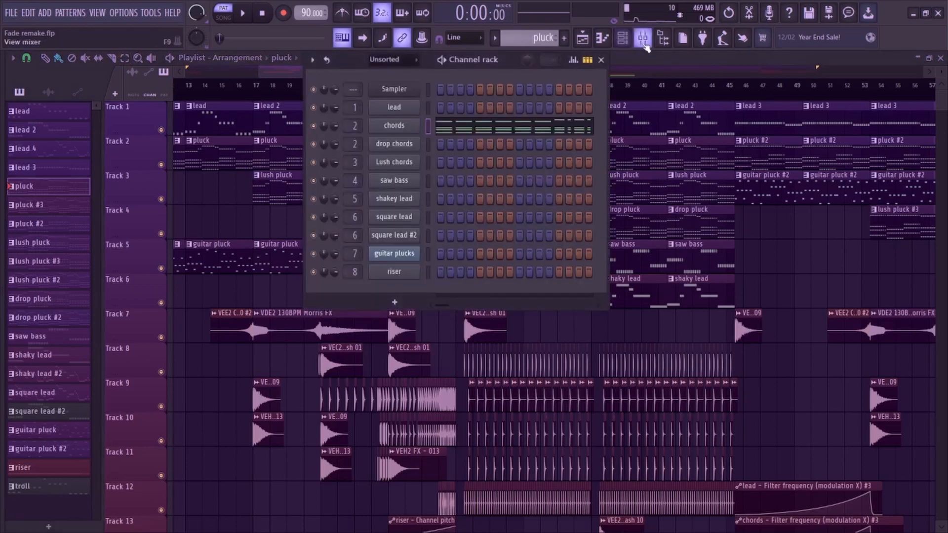
left_click(644, 44)
left_click(644, 44)
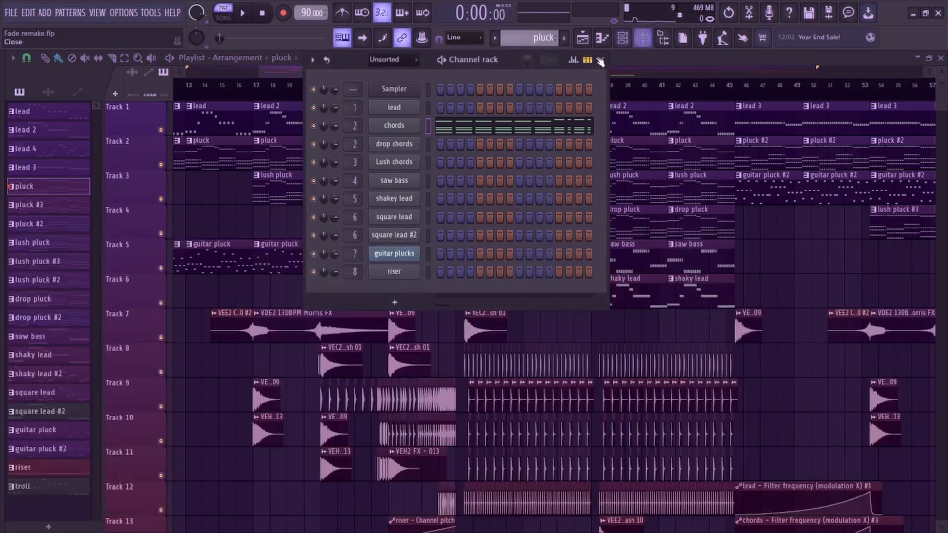
left_click(601, 59)
left_click_drag(391, 76, 432, 70)
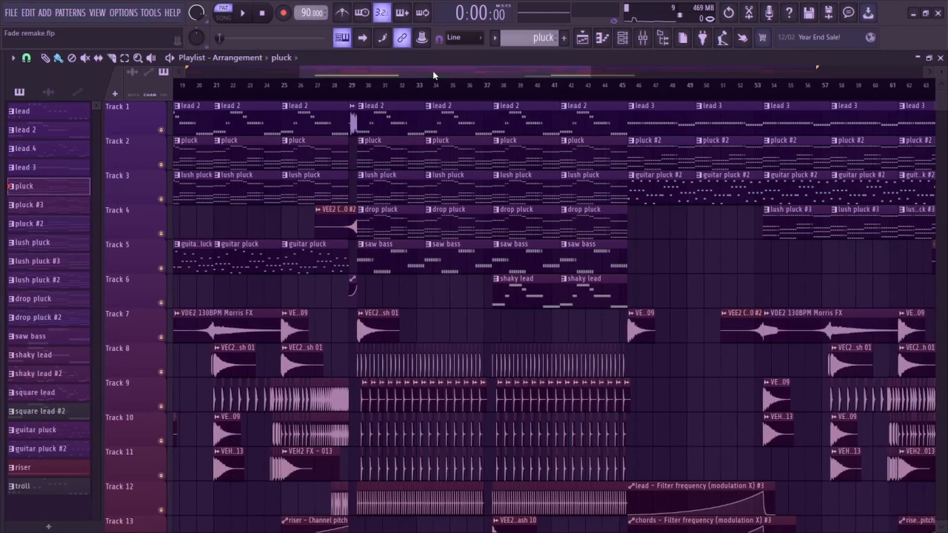
Select the square lead #2 pattern and play the final drop from bar 82 in song mode.
left_click(48, 411)
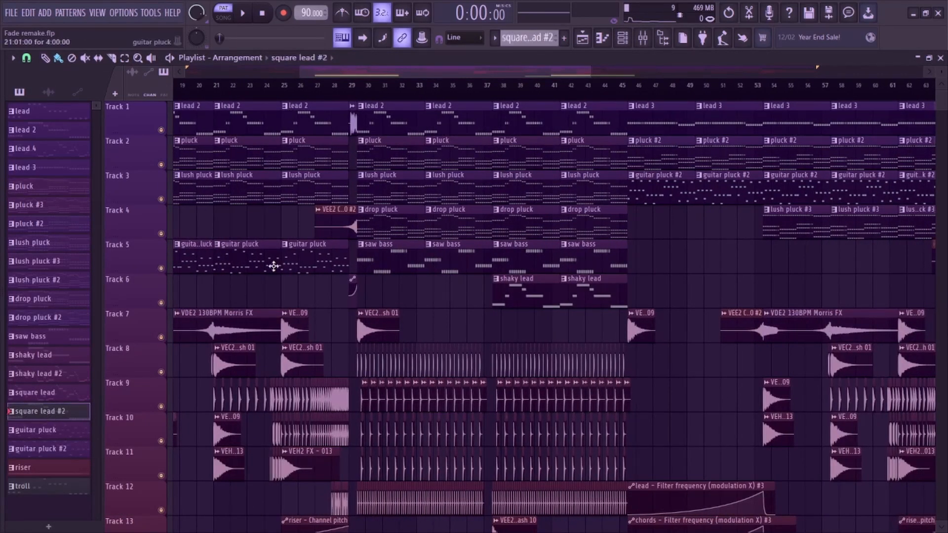
scroll(608, 102, "right", 12)
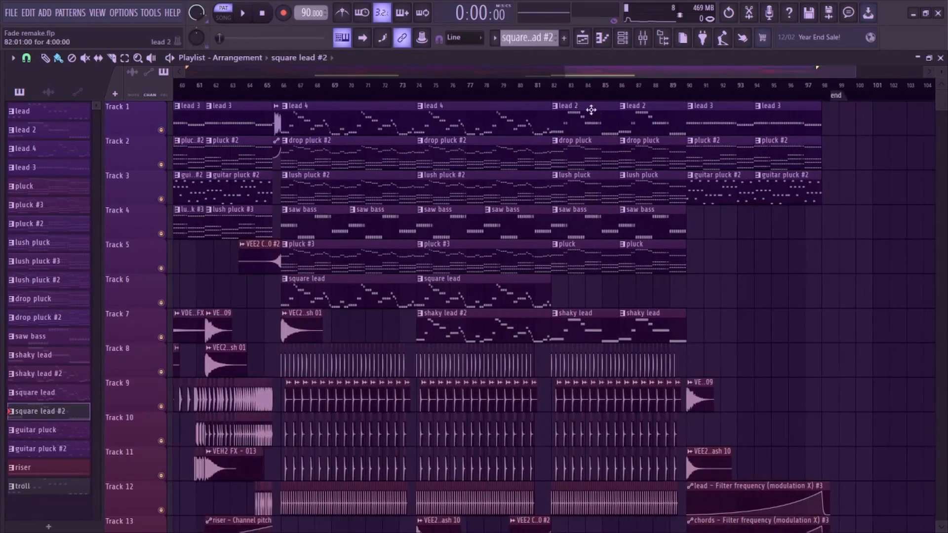
left_click(554, 97)
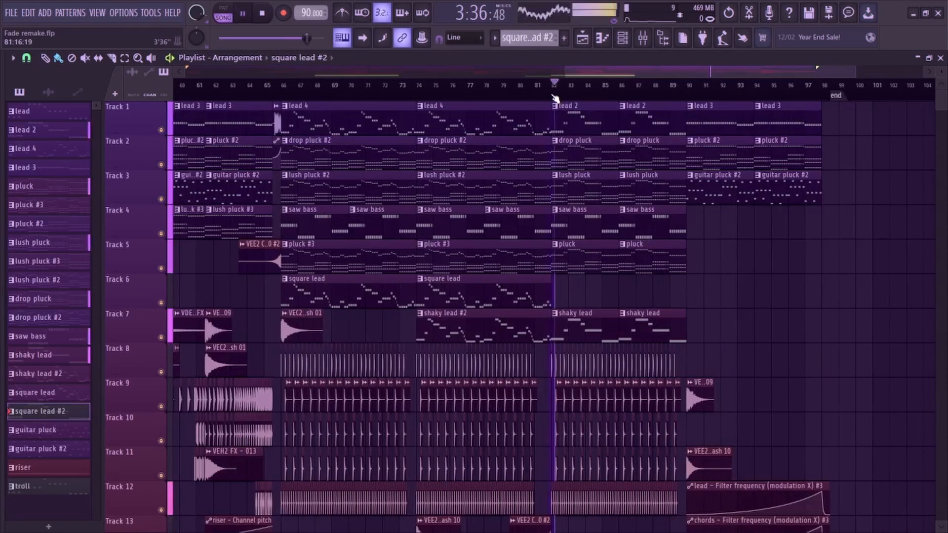
left_click(561, 299)
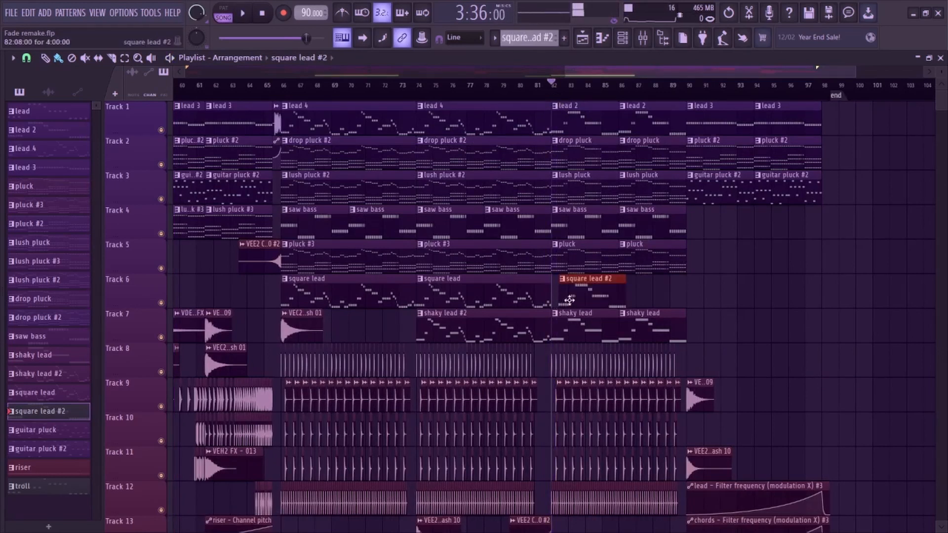
left_click_drag(572, 297, 563, 297)
right_click(564, 297)
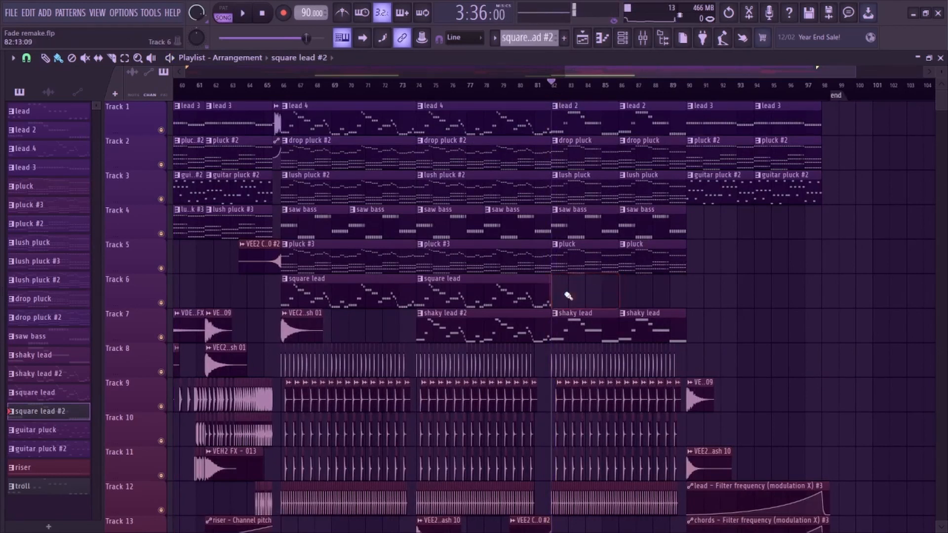
Place the square lead #2 pattern on track 6 at bar 82.
left_click(26, 58)
left_click(34, 229)
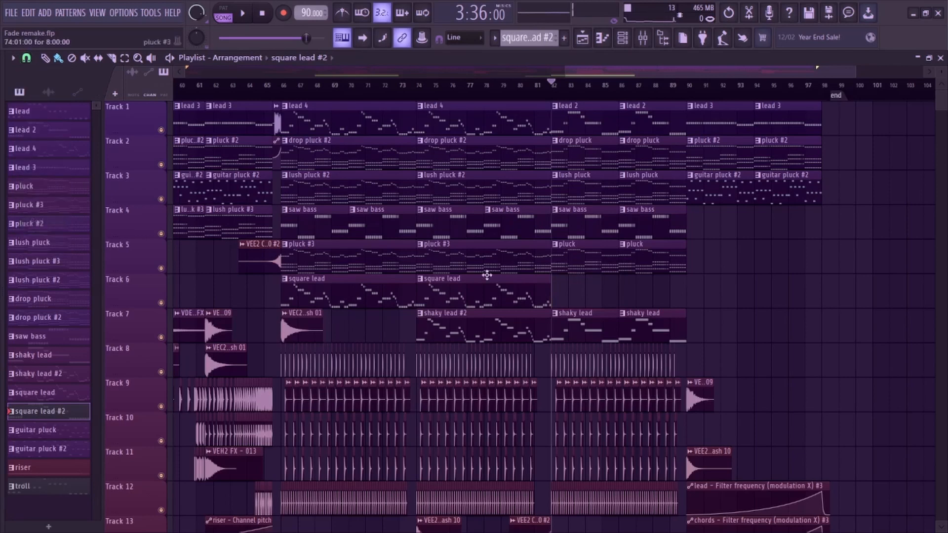
left_click(557, 295)
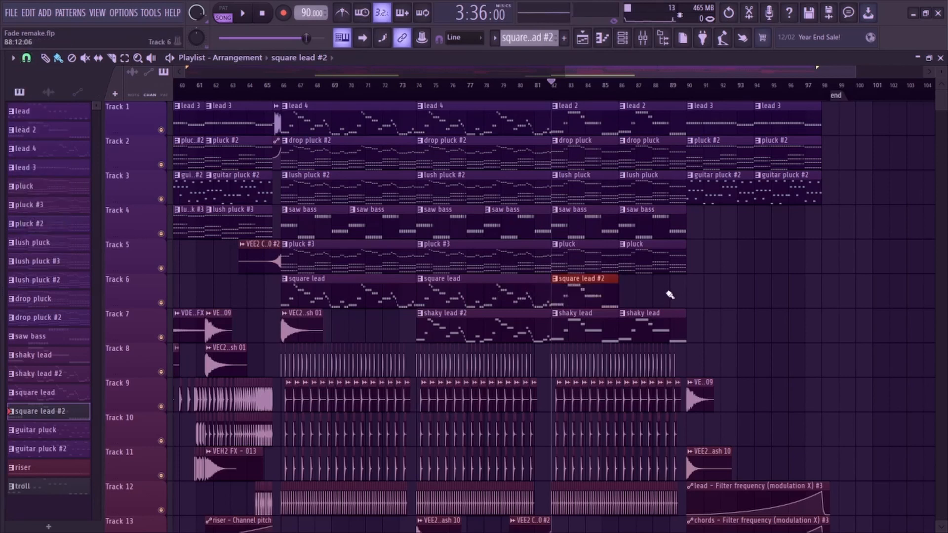
Play the final drop with the added clip, and delete the square lead #2 clip from track 6 at bar 82.
key("space")
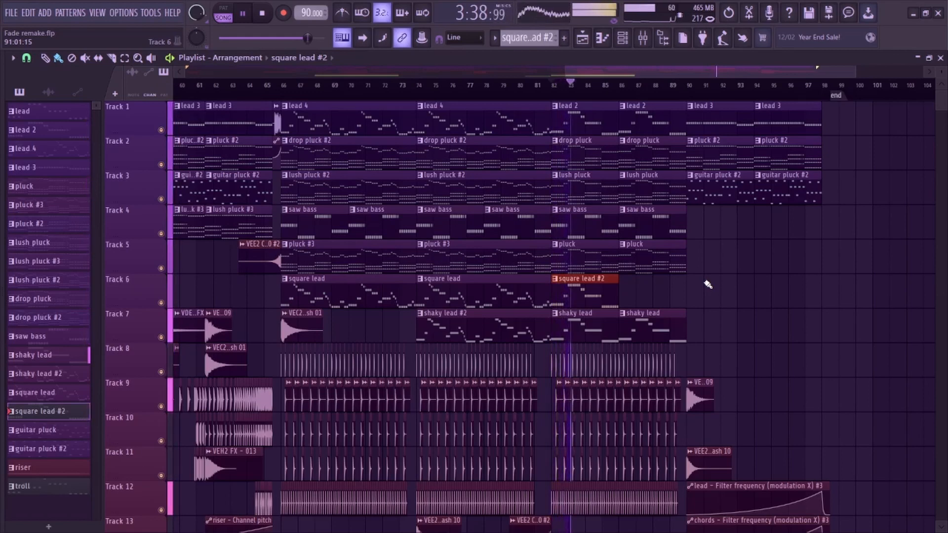
key("space")
right_click(586, 295)
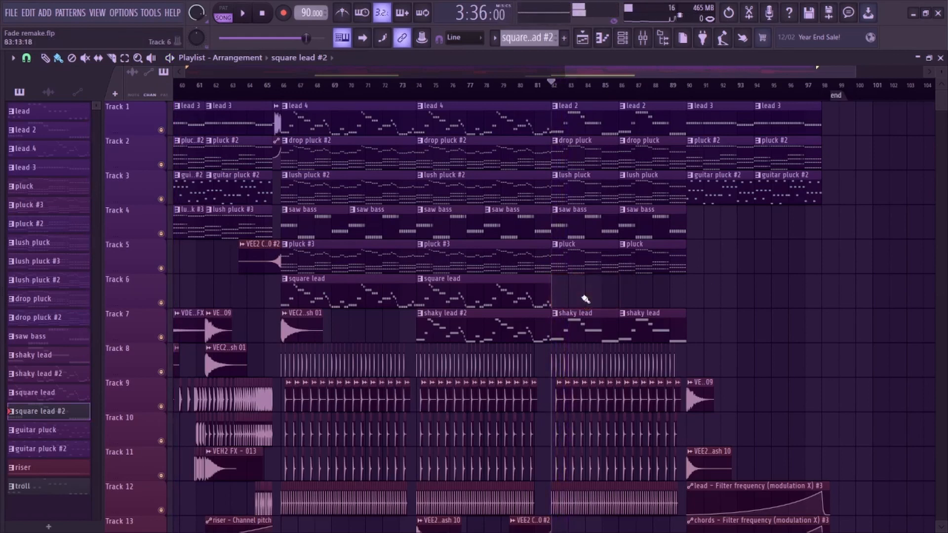
Examine the whole arrangement in the playlist from start to end, including the lower tracks.
scroll(585, 299, "down", 3)
scroll(585, 299, "up", 3)
left_click_drag(531, 70, 470, 67)
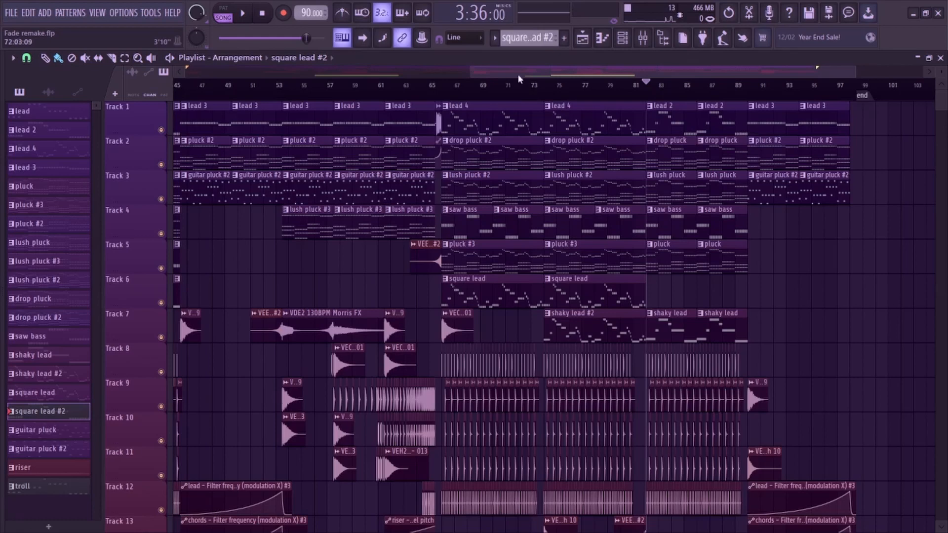
left_click_drag(518, 72, 432, 57)
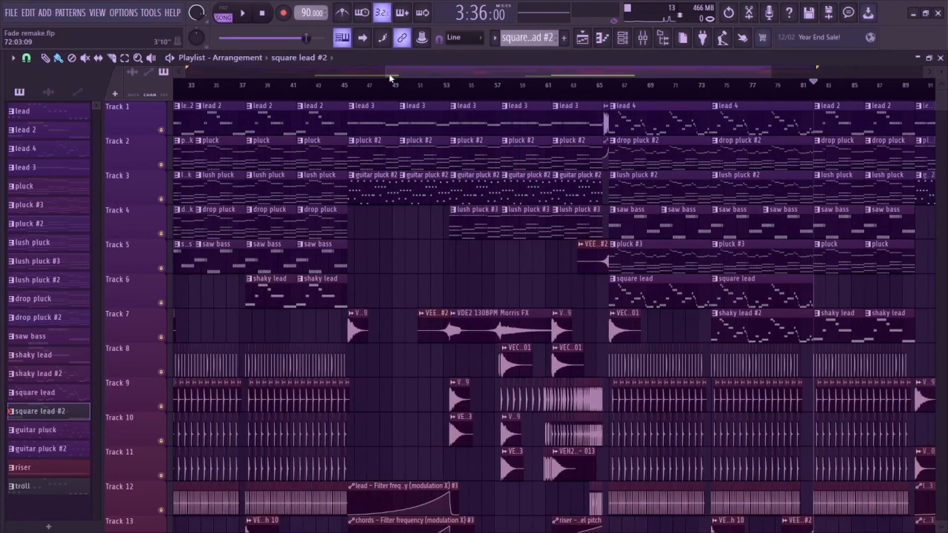
left_click_drag(372, 69, 179, 69)
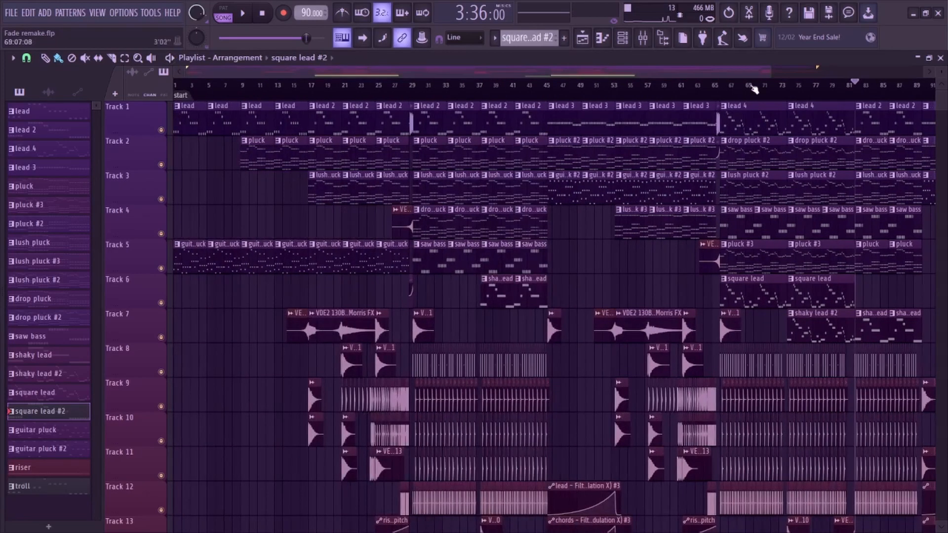
left_click_drag(769, 75, 859, 75)
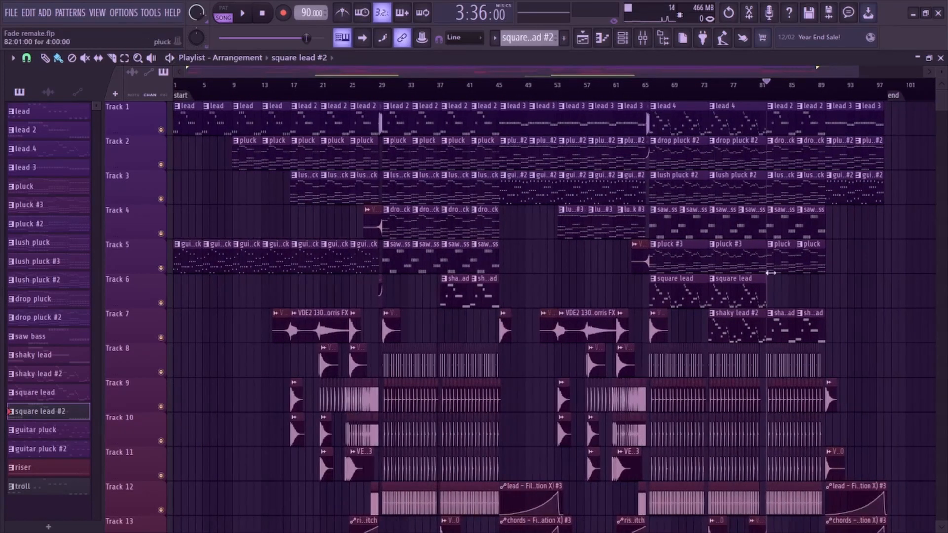
scroll(561, 275, "down", 4)
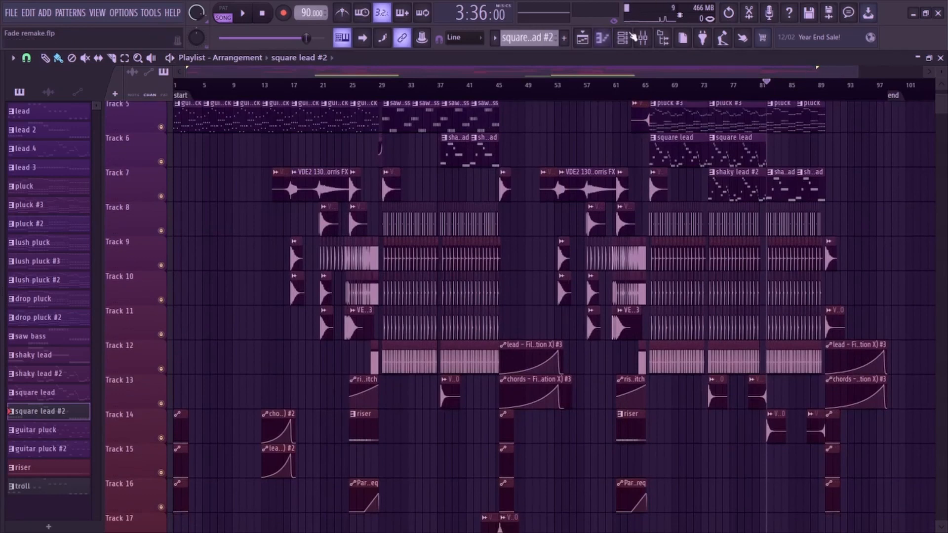
Inspect the master track's last Fruity parametric EQ 2 and the stereo separation of Maximus's Low, Mid and High bands.
left_click(642, 37)
left_click(29, 295)
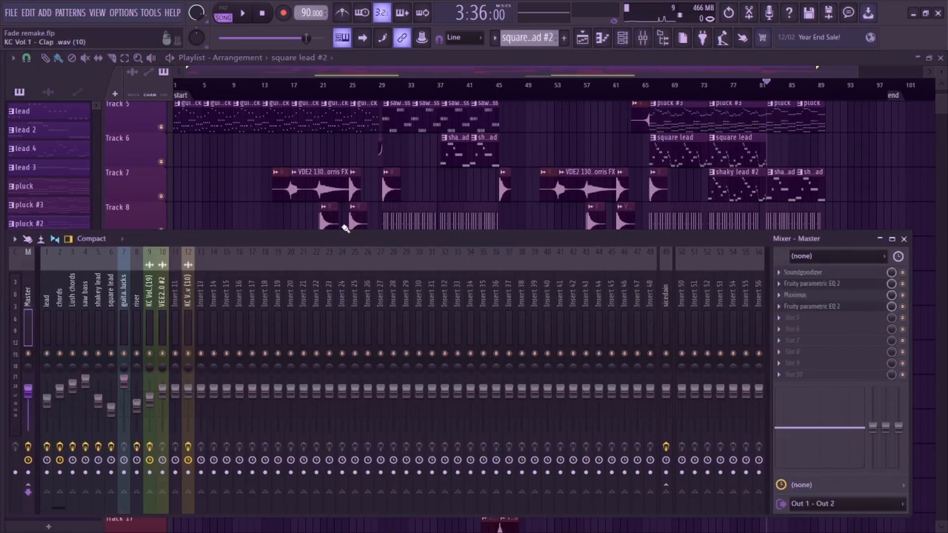
left_click(819, 307)
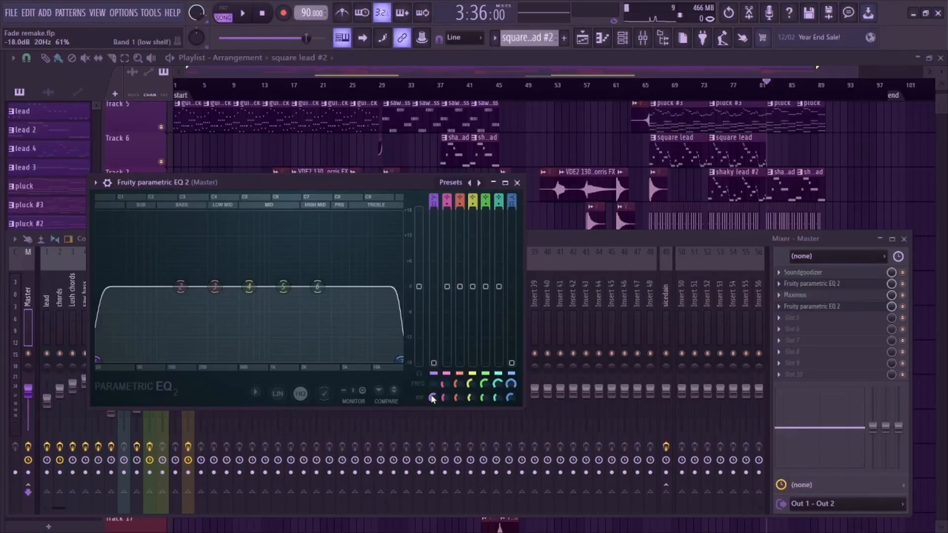
left_click(830, 299)
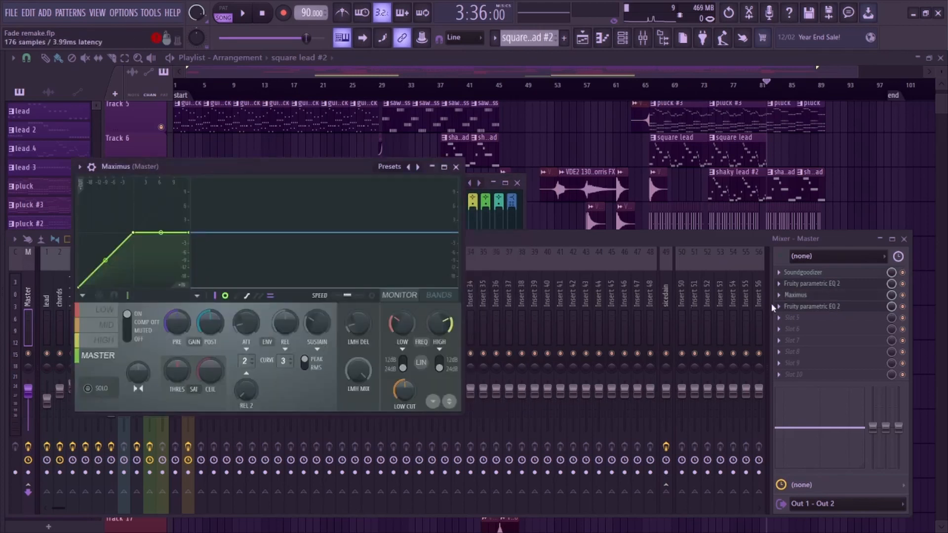
left_click(106, 310)
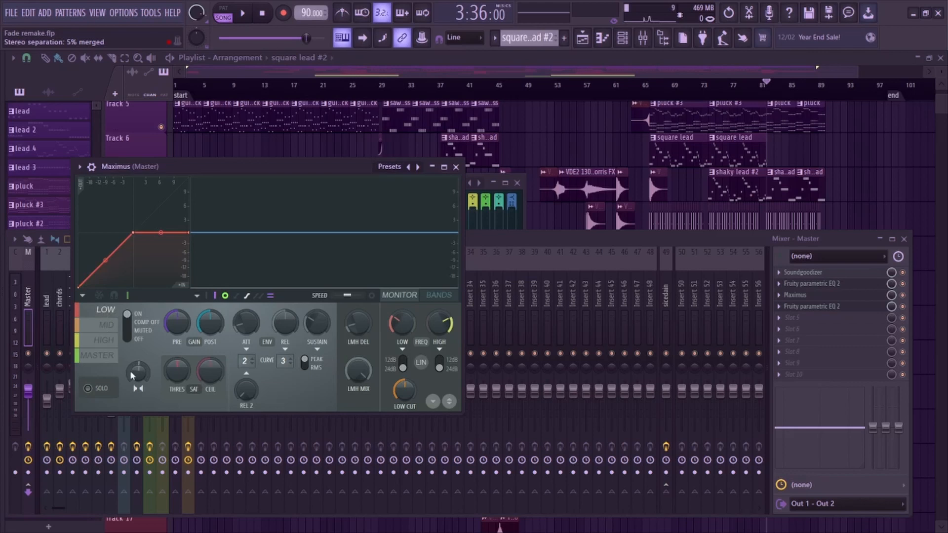
left_click(105, 326)
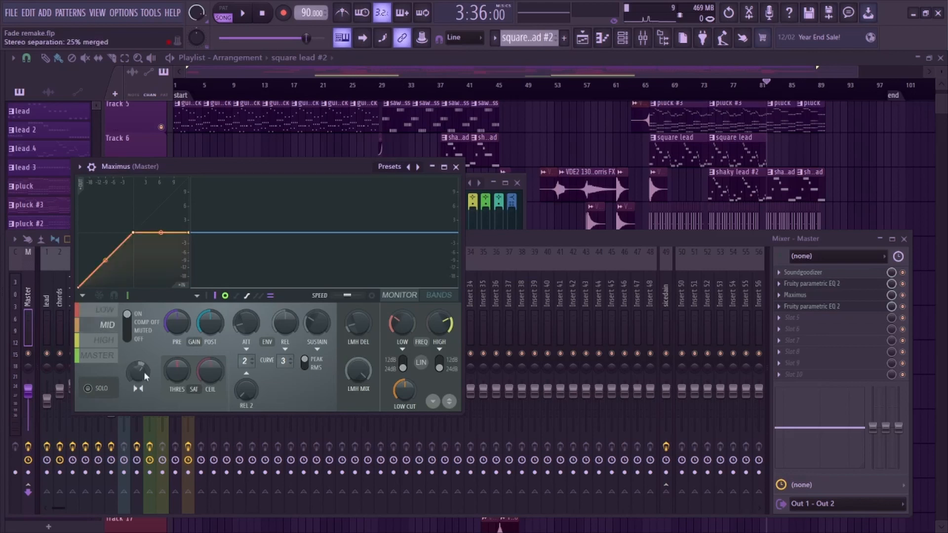
left_click(104, 340)
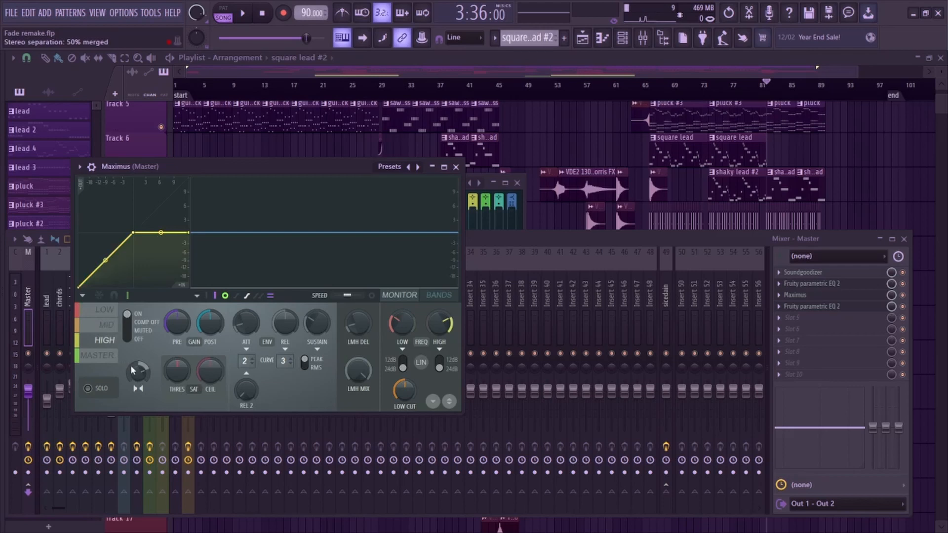
Adjust the Mid band's stereo separation in the master's Maximus, set the High band's to 50% separated, and play the result.
left_click(110, 326)
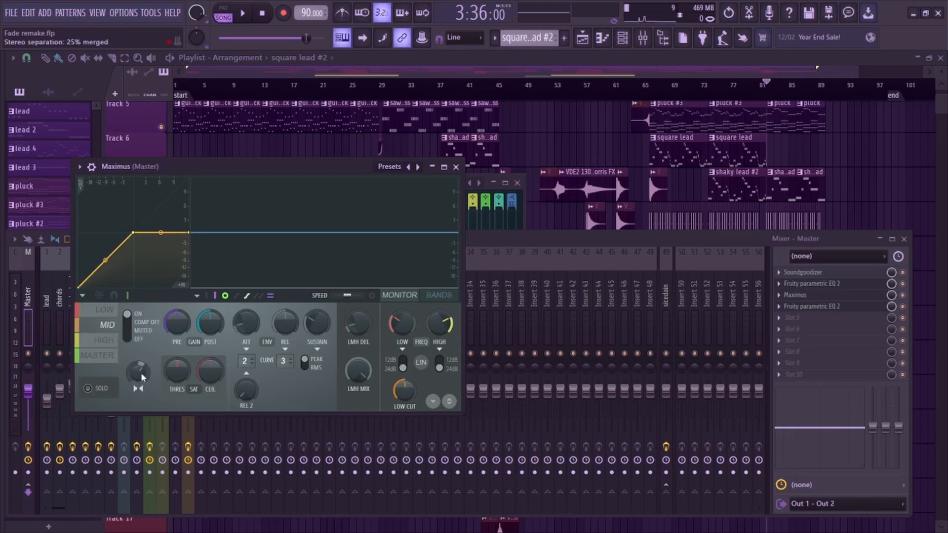
left_click_drag(139, 372, 138, 384)
left_click(104, 340)
left_click_drag(138, 372, 138, 375)
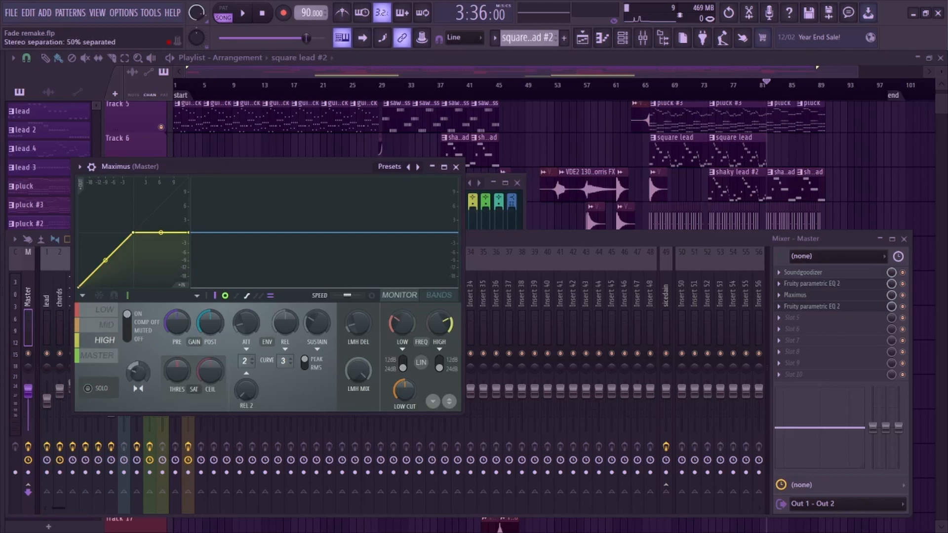
key("space")
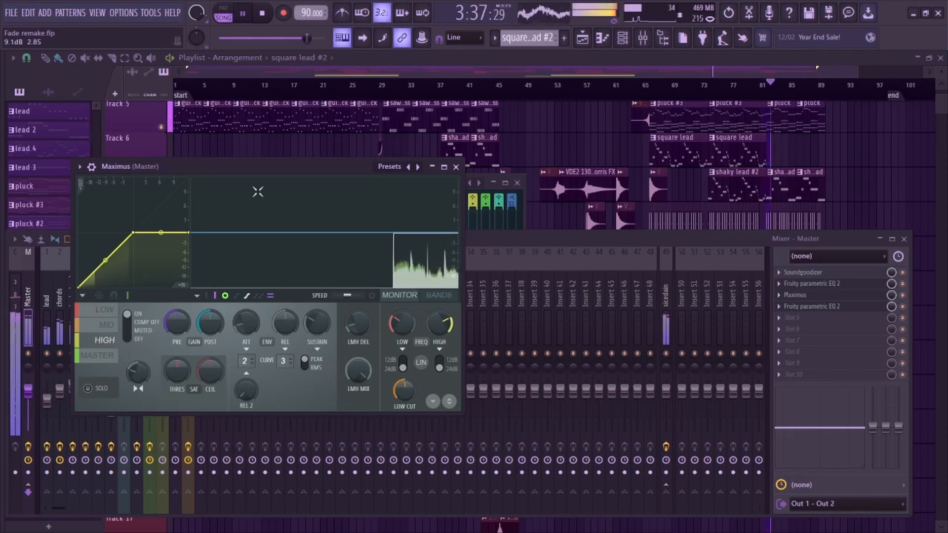
key("space")
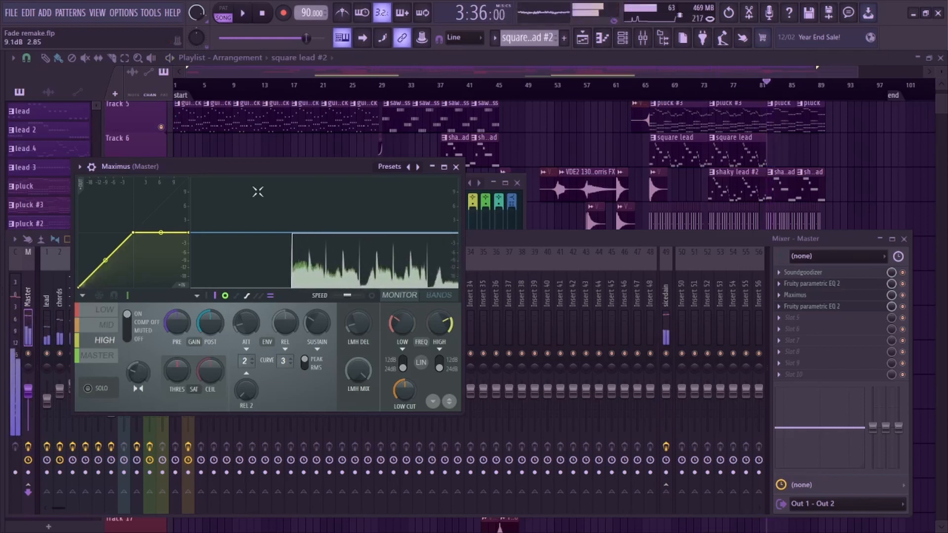
Save the Maximus settings as a preset, overwriting the existing "mastering" preset file.
left_click(79, 167)
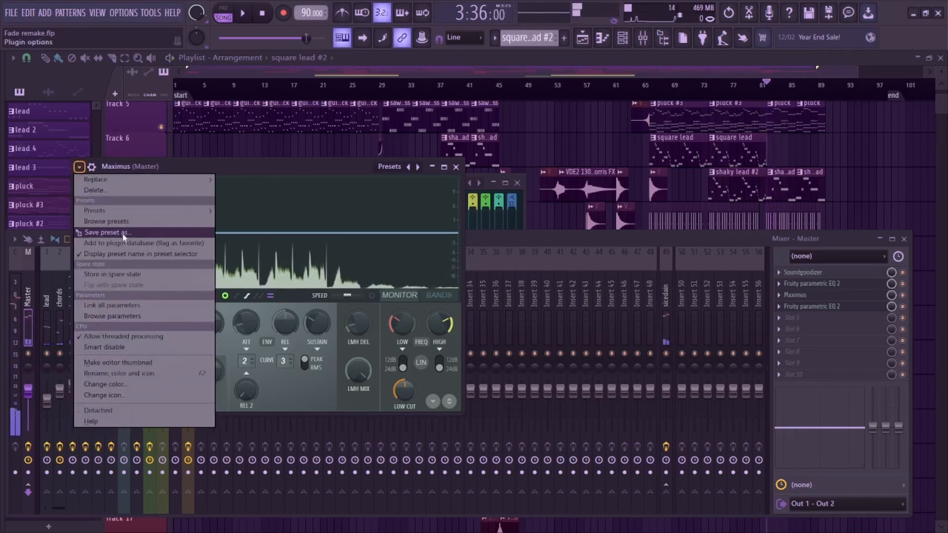
left_click(123, 236)
left_click(158, 101)
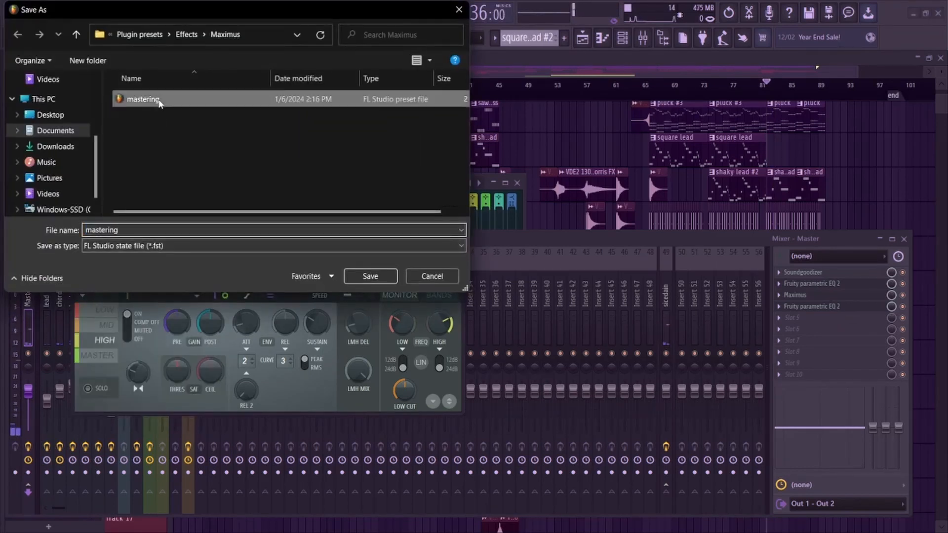
left_click(371, 276)
left_click(512, 278)
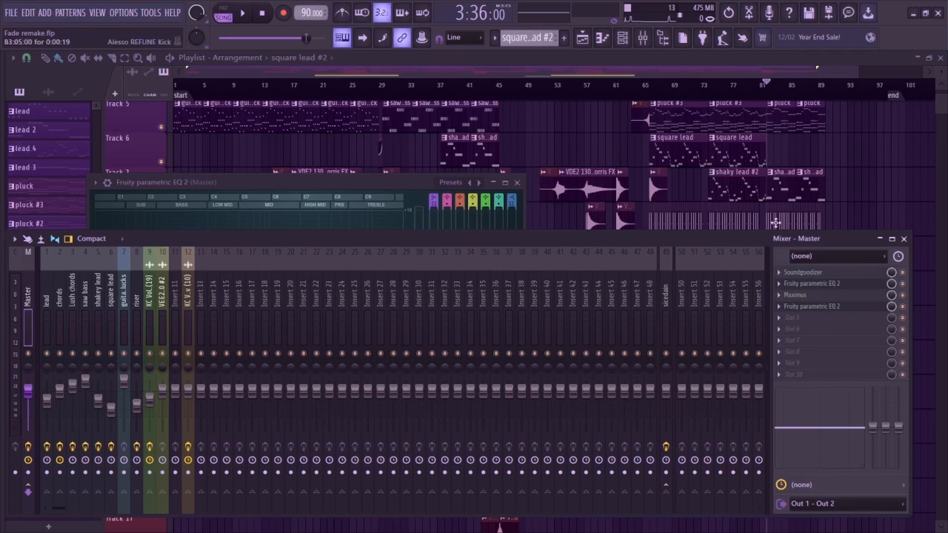
Play the second drop from about bar 65 and inspect the Soundgoodizer on the master track.
left_click(807, 76)
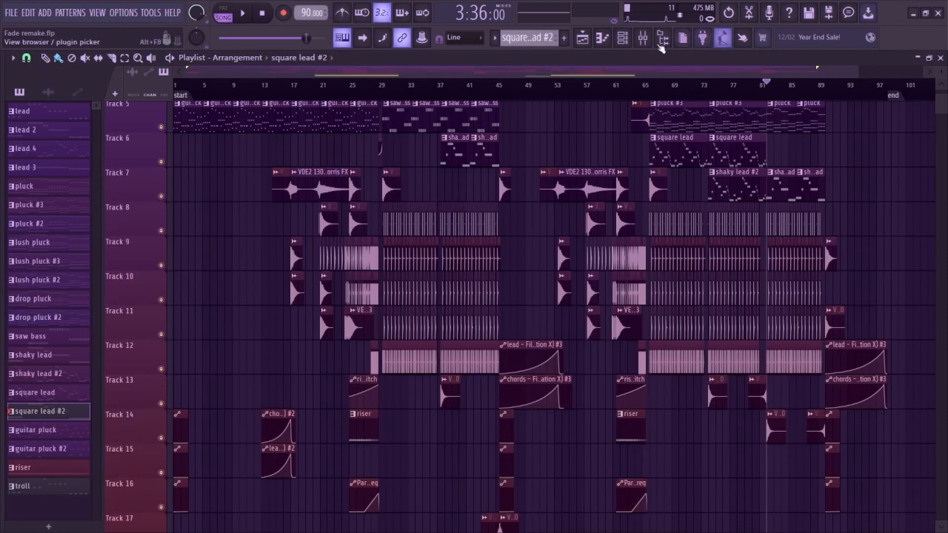
left_click(648, 86)
key("space")
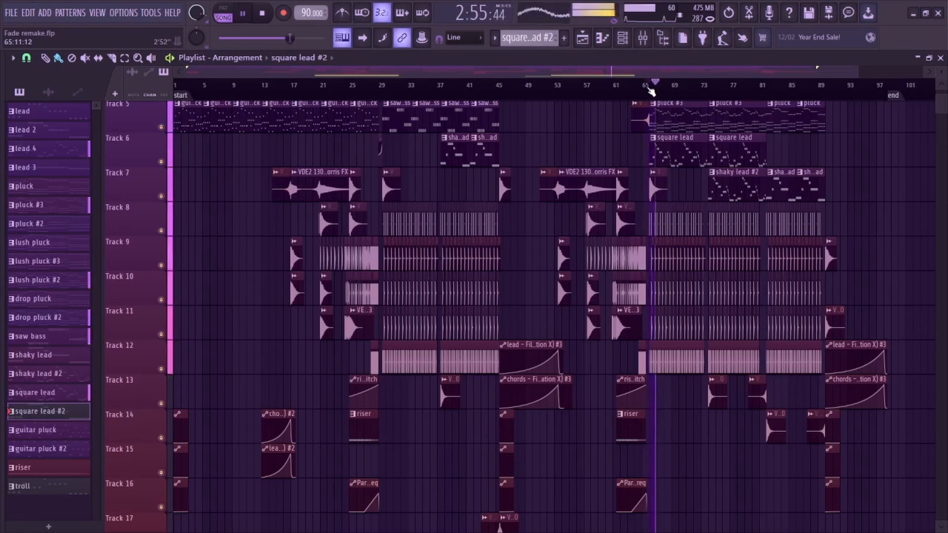
left_click(642, 38)
left_click(803, 273)
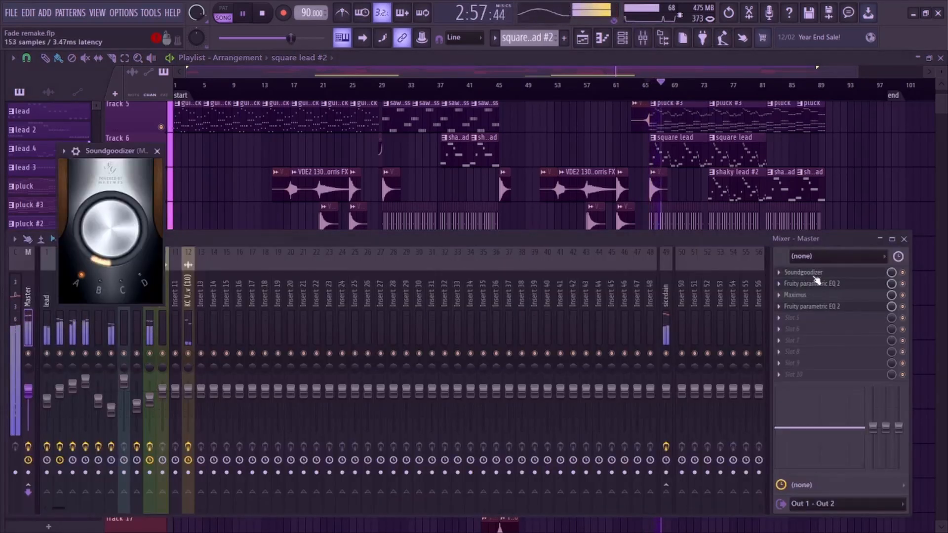
key("space")
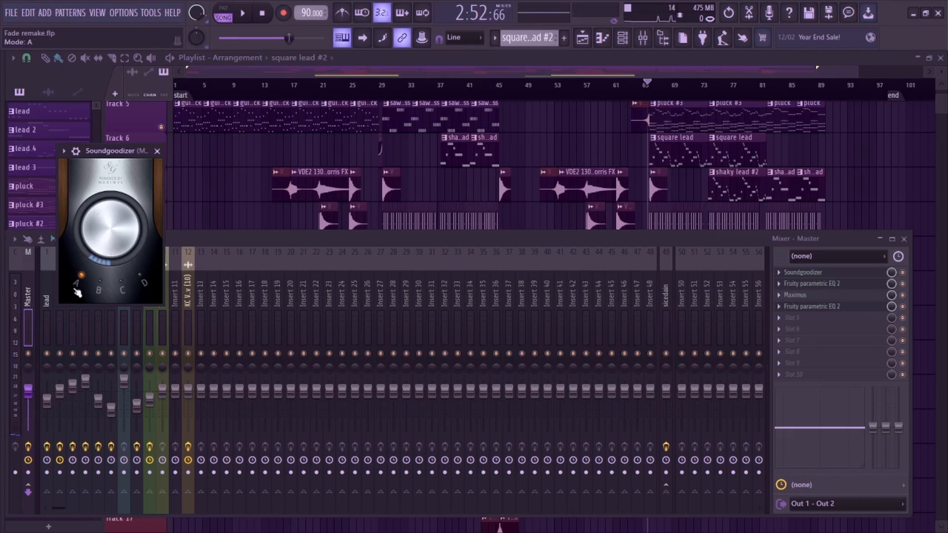
left_click(157, 151)
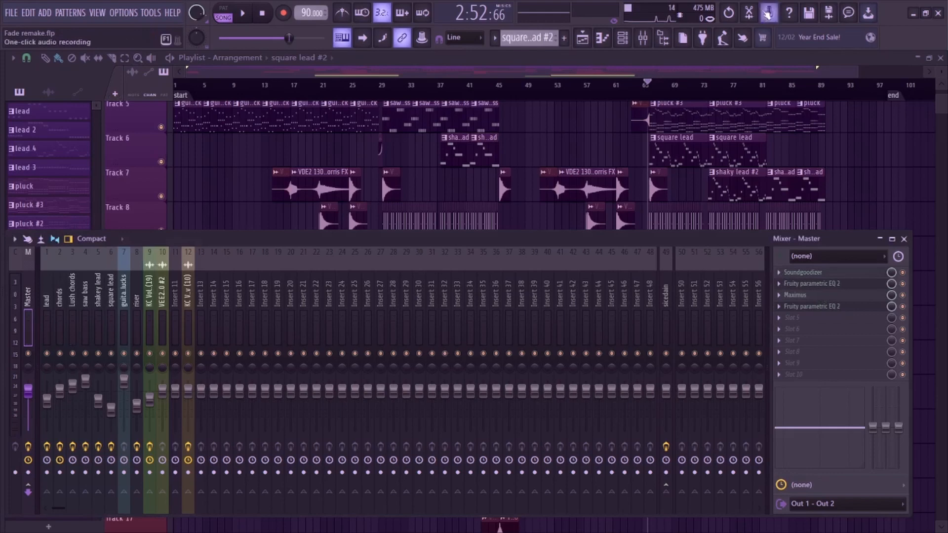
Play the build-up before the first drop and inspect the master track's first Fruity parametric EQ 2.
left_click(815, 285)
left_click(617, 73)
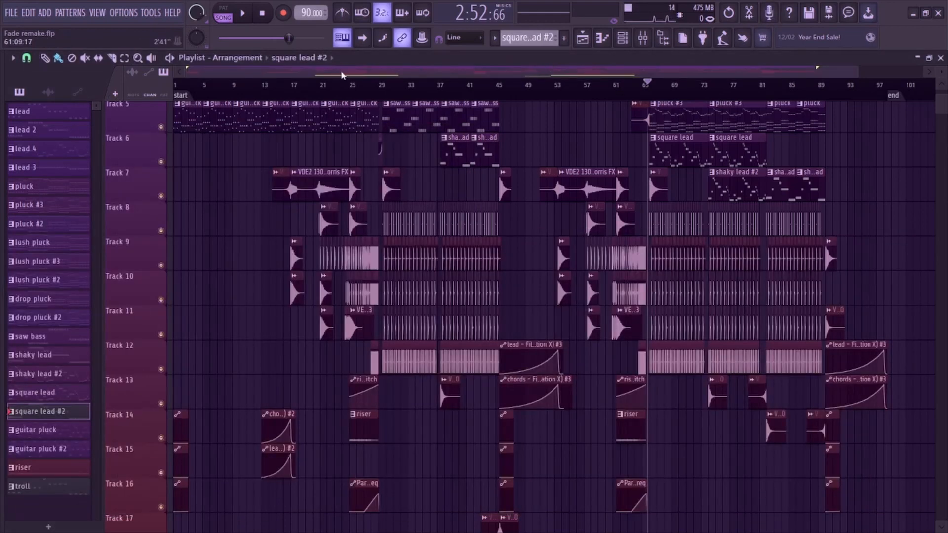
left_click(348, 91)
key("space")
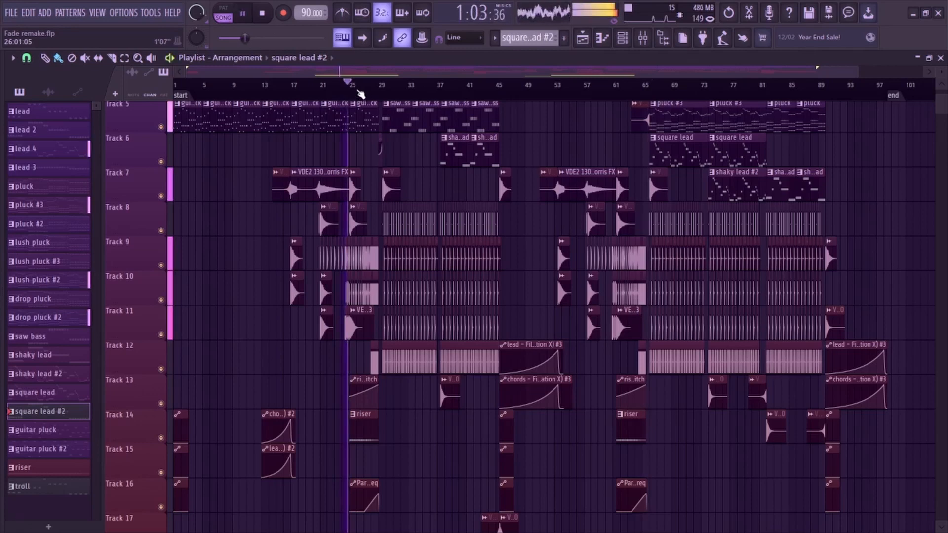
left_click(357, 87)
left_click(642, 37)
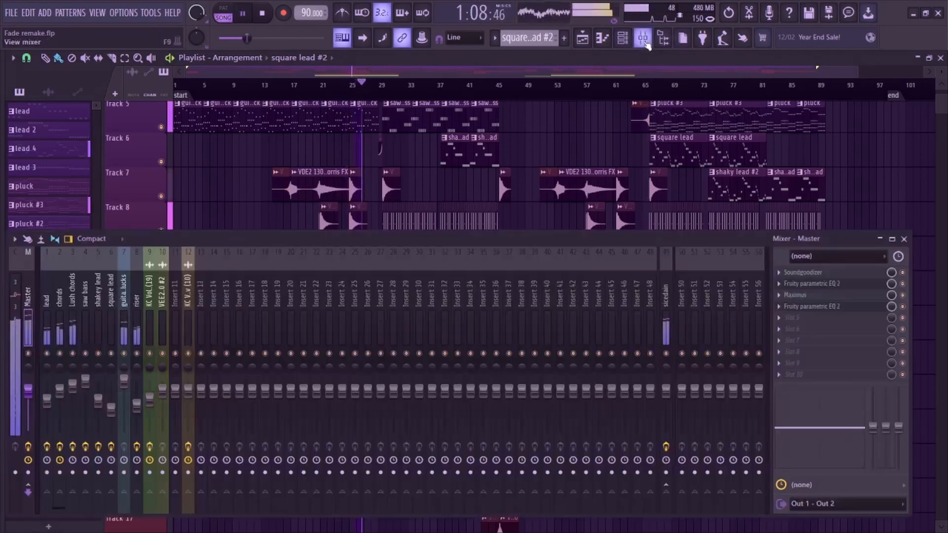
left_click(821, 284)
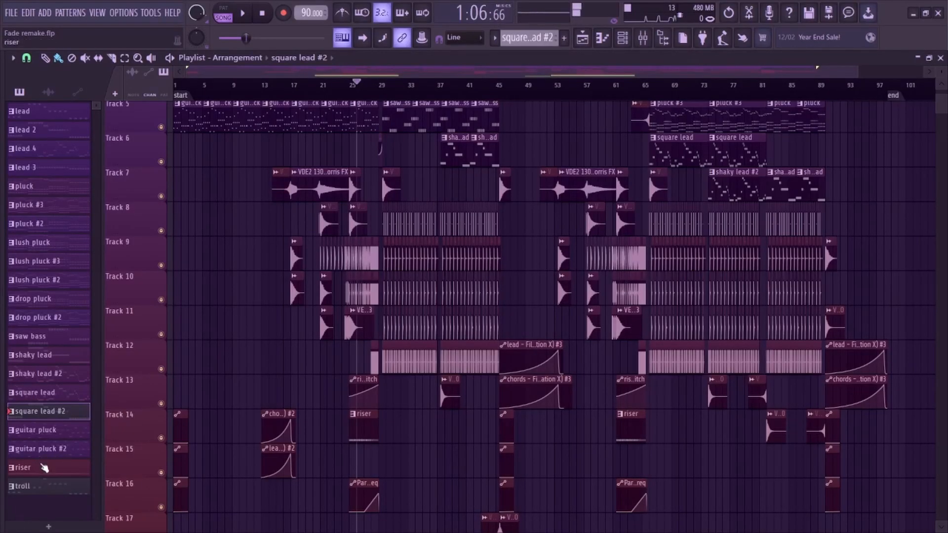
Select the riser pattern, switch to pattern mode, and examine its notes in the piano roll.
left_click(45, 468)
left_click(225, 7)
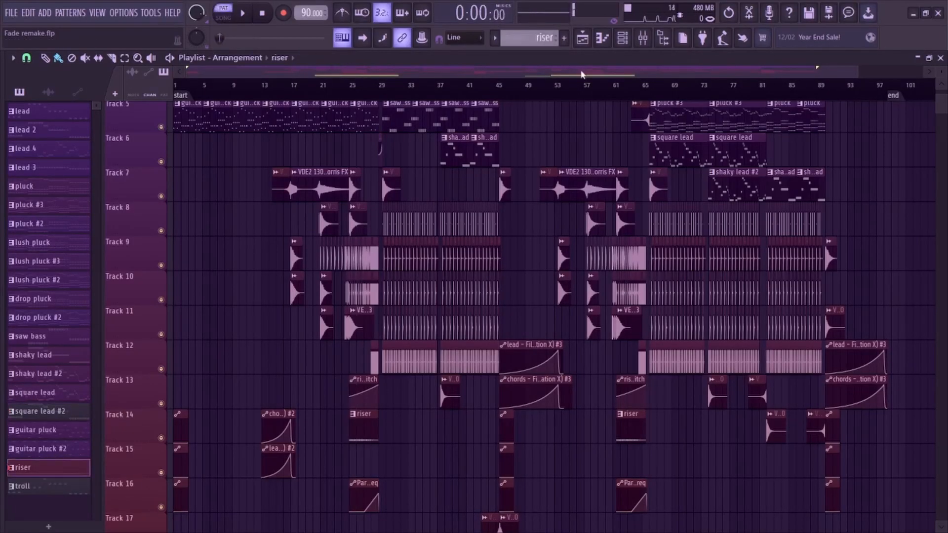
left_click(630, 41)
left_click(469, 280)
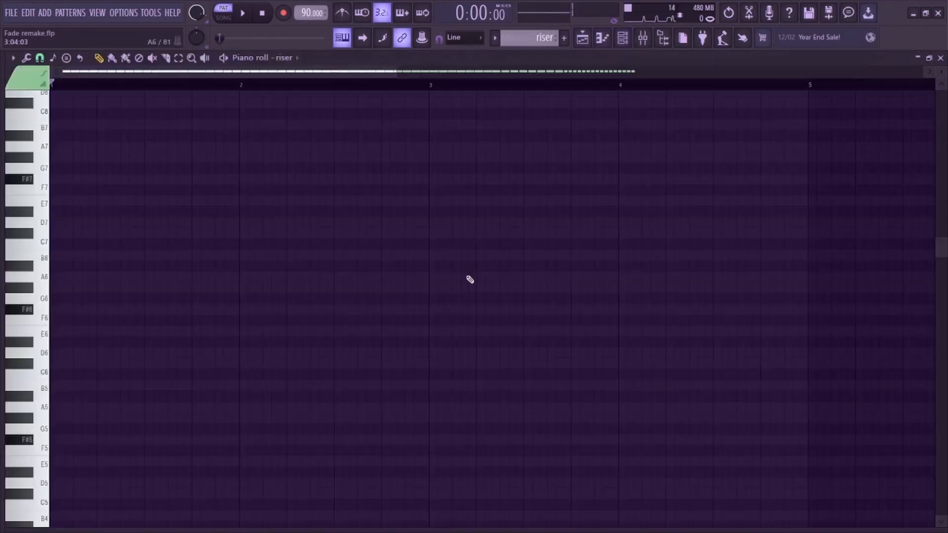
scroll(469, 156, "up", 6)
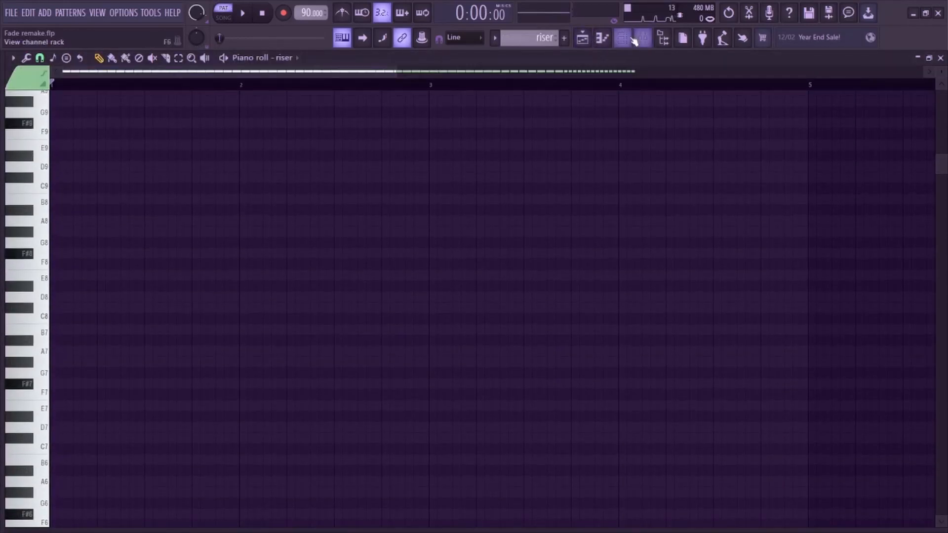
Inspect the riser channel's 3x Osc oscillator settings and its miscellaneous functions.
left_click(622, 38)
left_click(378, 276)
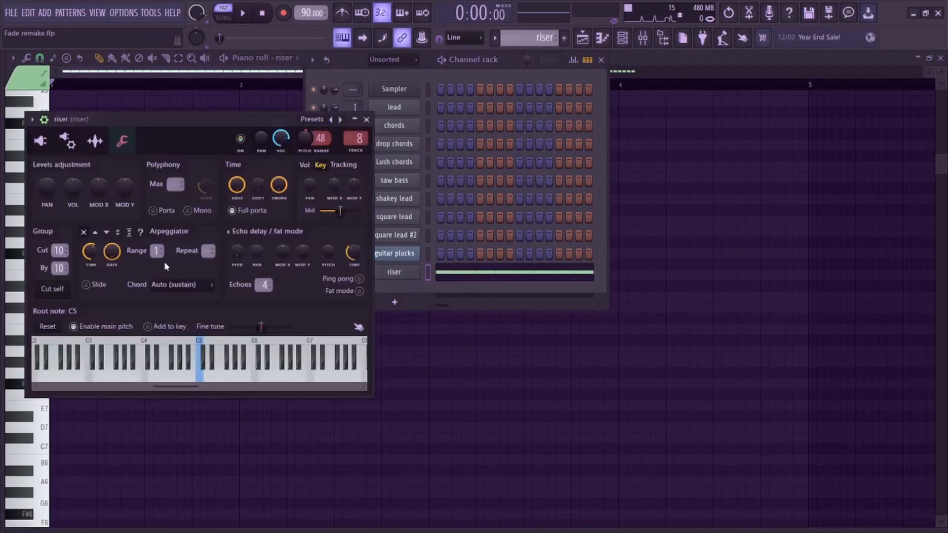
left_click(49, 141)
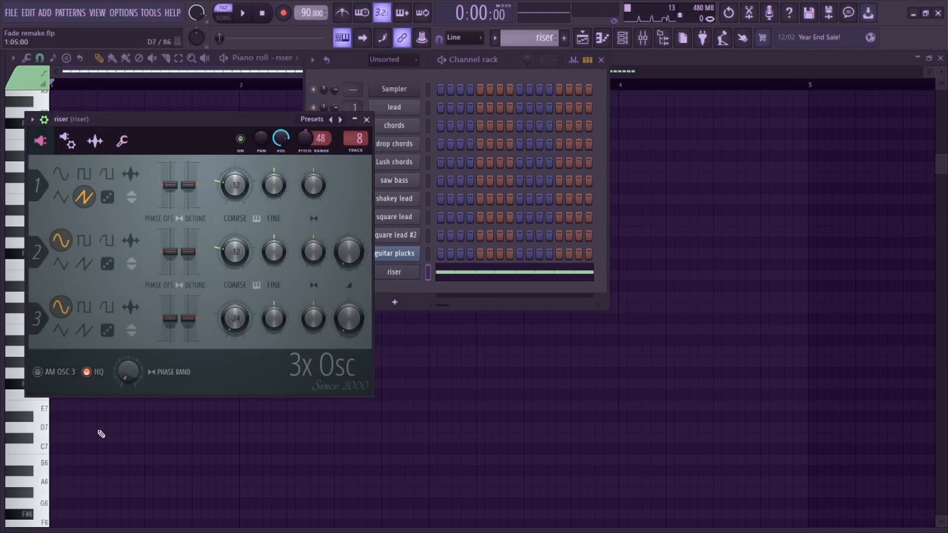
left_click(122, 142)
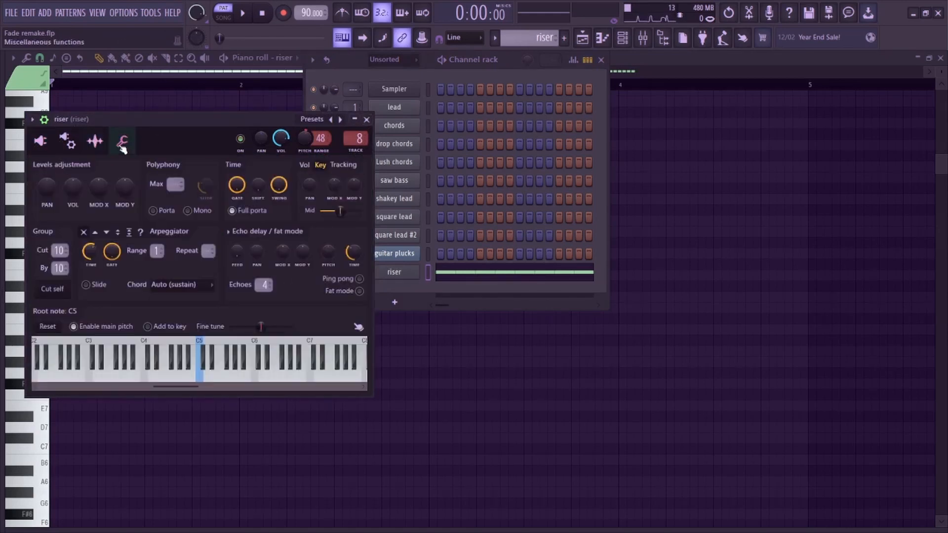
Inspect the riser channel's volume envelope and filter settings and the effects on its mixer track.
left_click(76, 145)
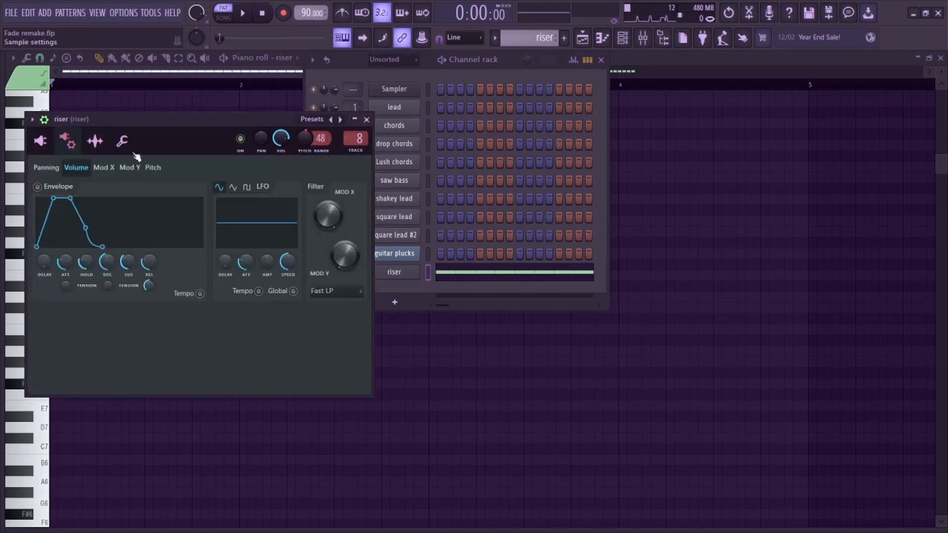
left_click(367, 120)
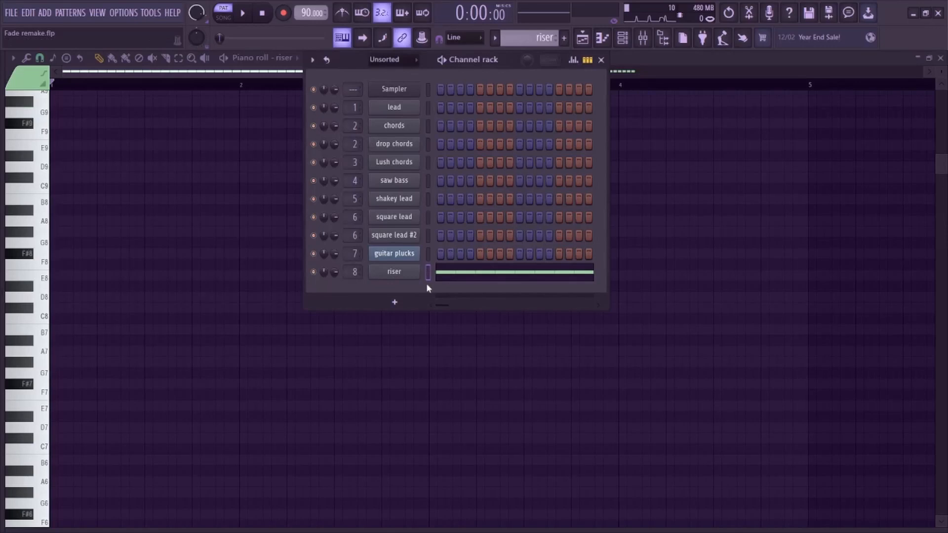
left_click(622, 38)
left_click(642, 38)
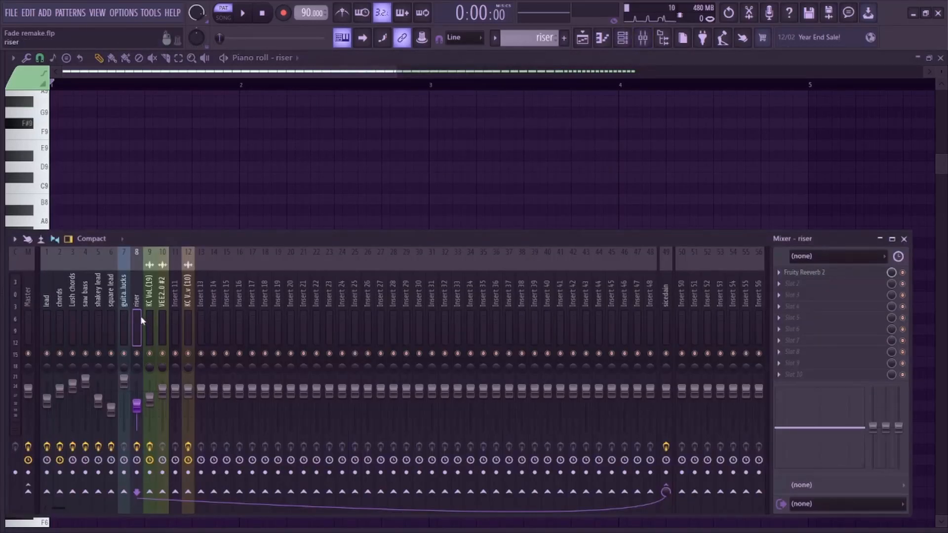
Return to the playlist and place the song playback position at bar 25, where the first riser clip starts.
left_click(582, 38)
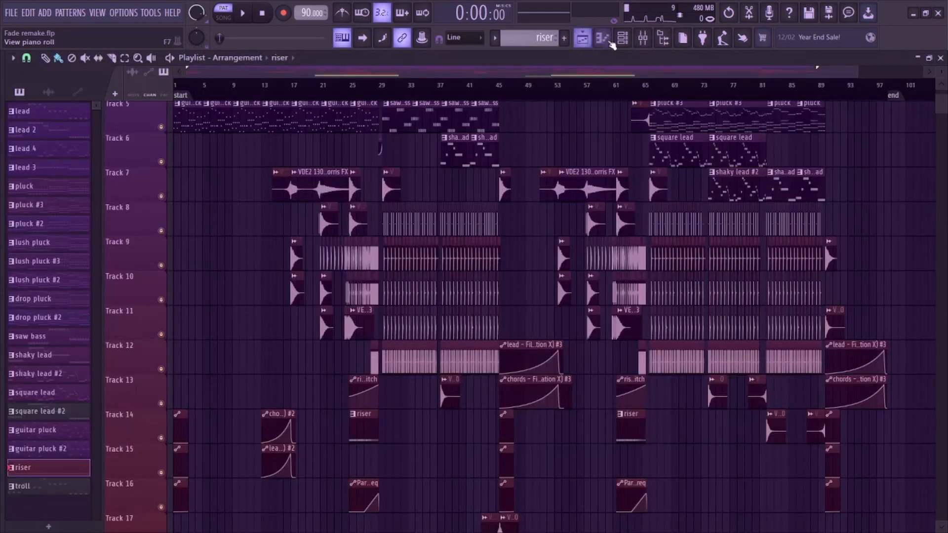
scroll(492, 125, "down", 3)
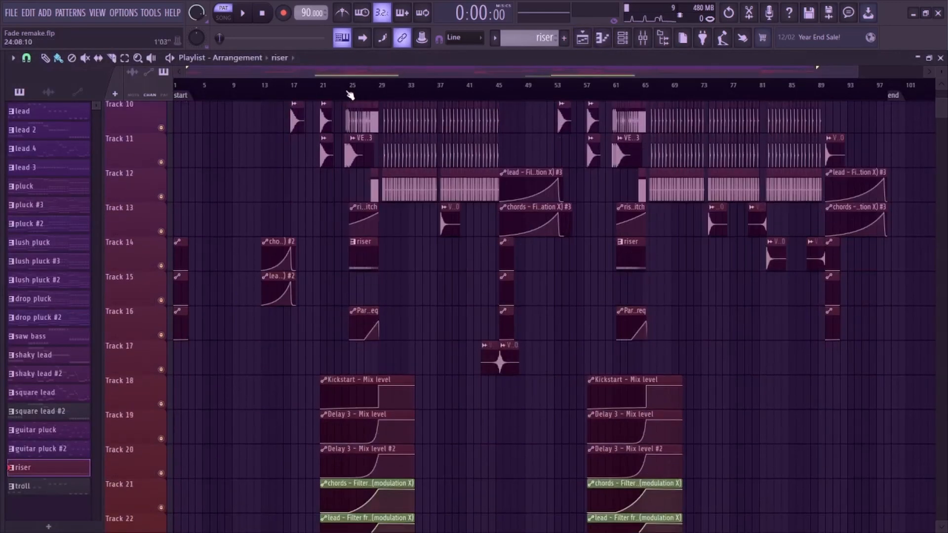
left_click(348, 94)
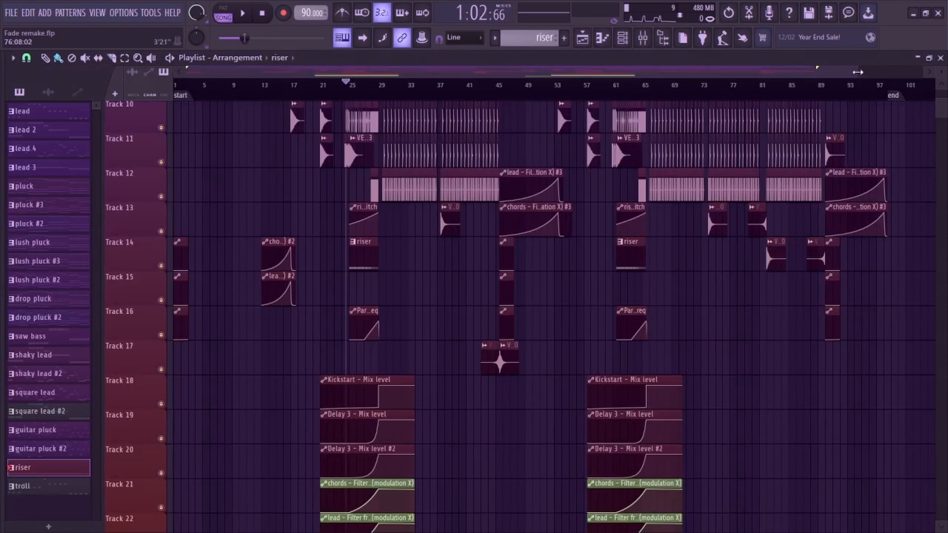
left_click_drag(858, 72, 460, 14)
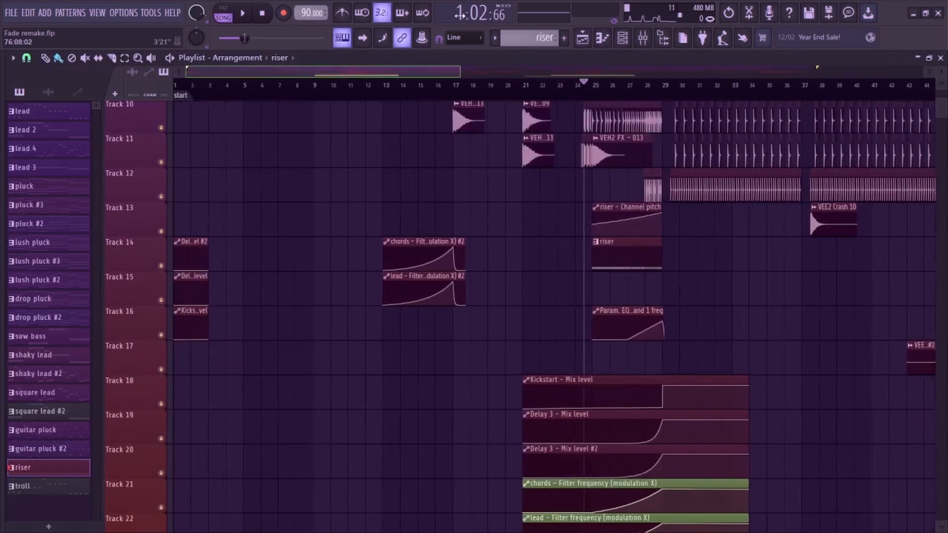
left_click_drag(601, 94, 605, 92)
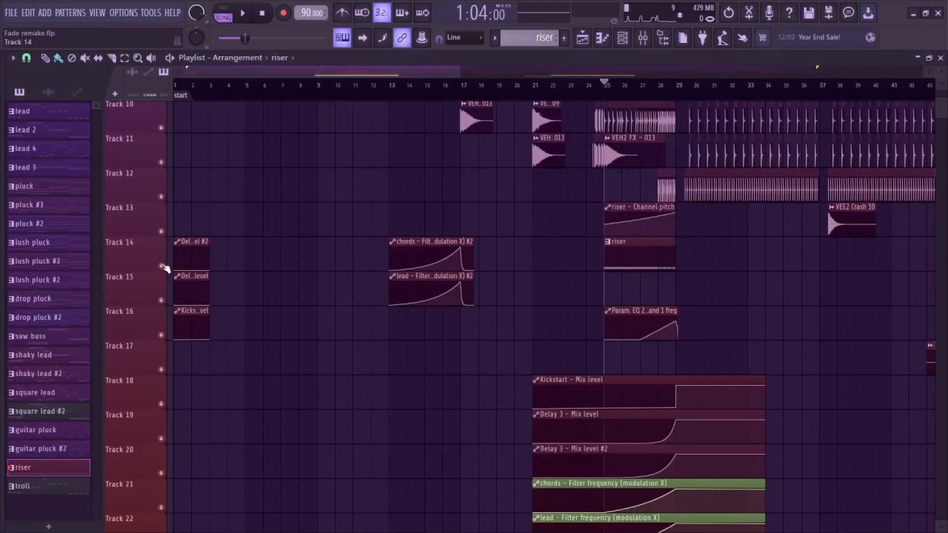
Solo playlist tracks 13 and 14 and play the riser with its channel pitch automation from bar 25.
right_click(161, 267)
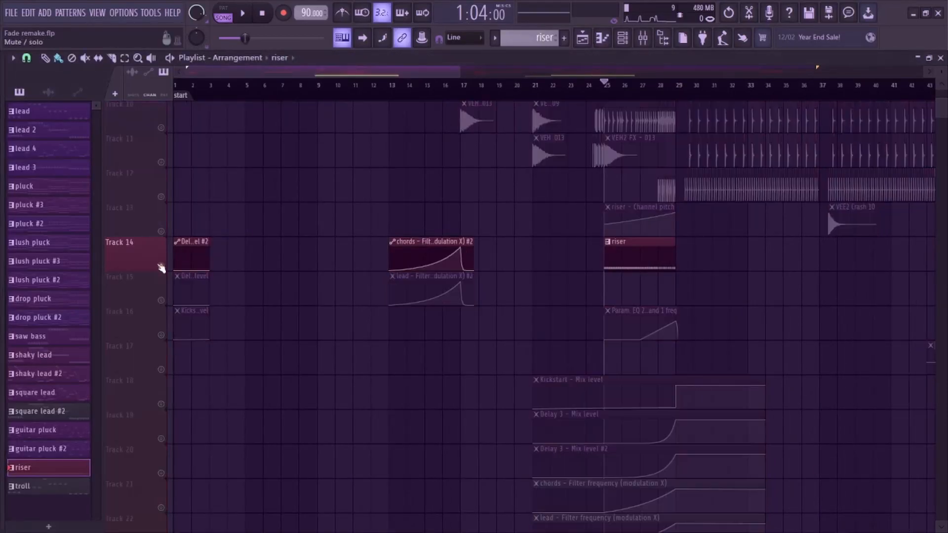
left_click(162, 232)
key("space")
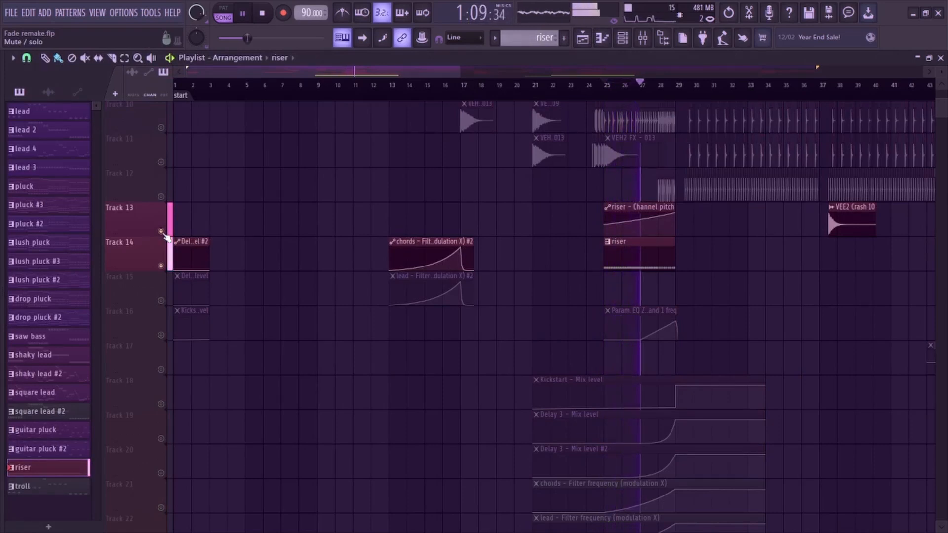
left_click_drag(355, 70, 374, 69)
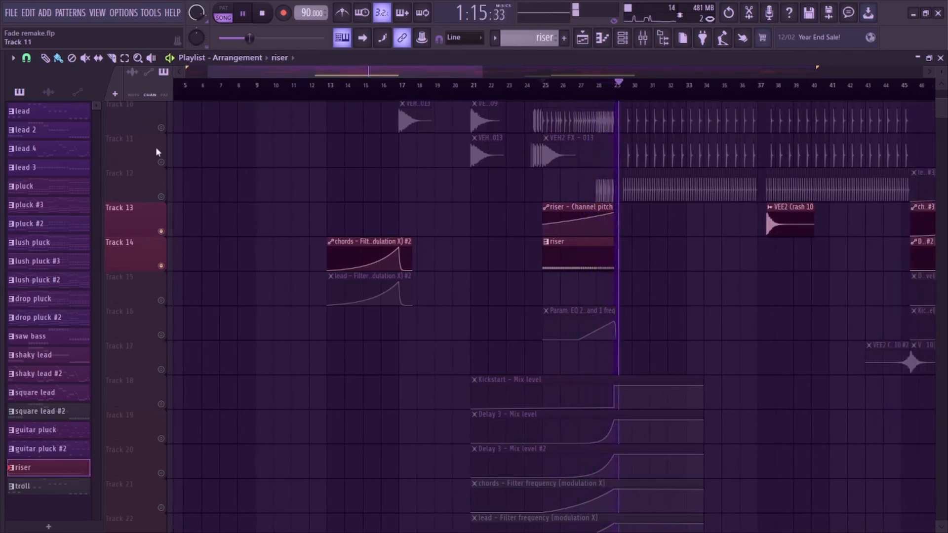
key("space")
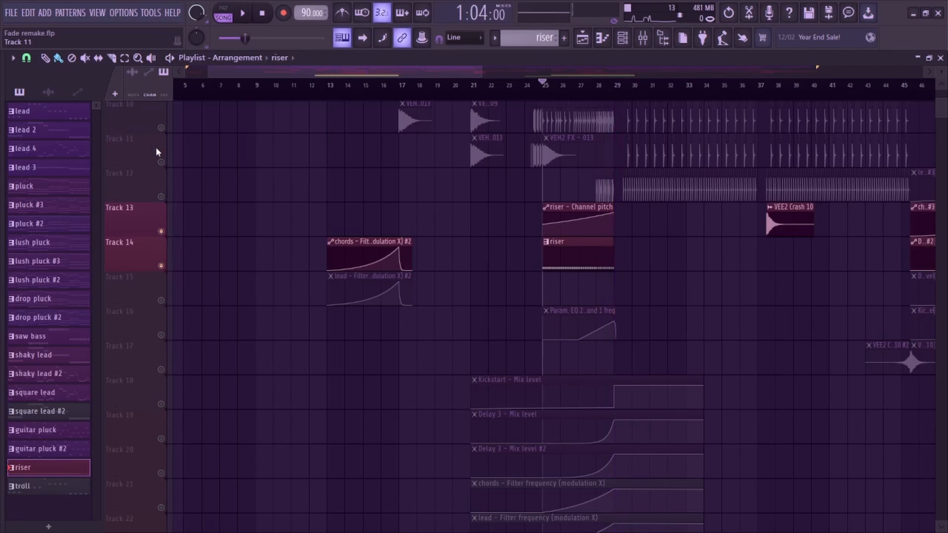
Unsolo the playlist tracks and play the full arrangement from bar 25 into the first drop.
right_click(162, 232)
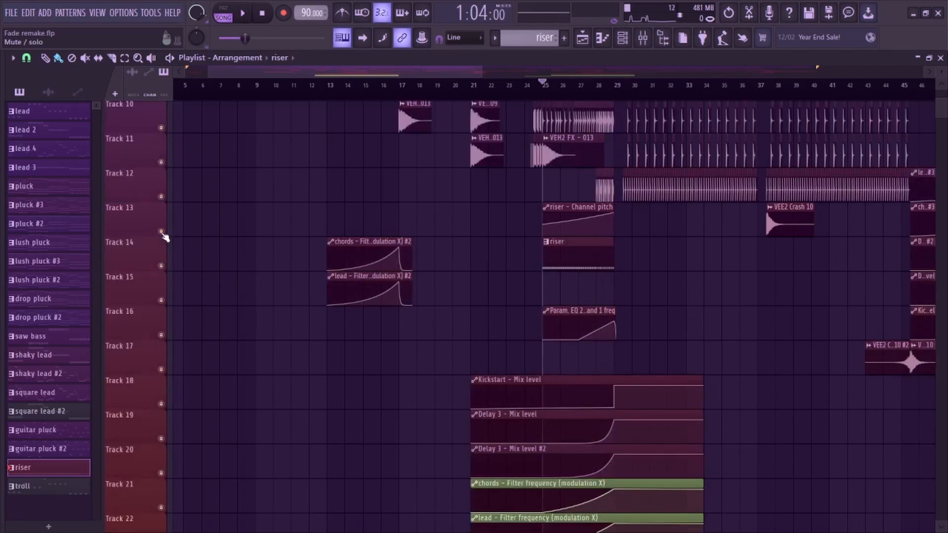
key("space")
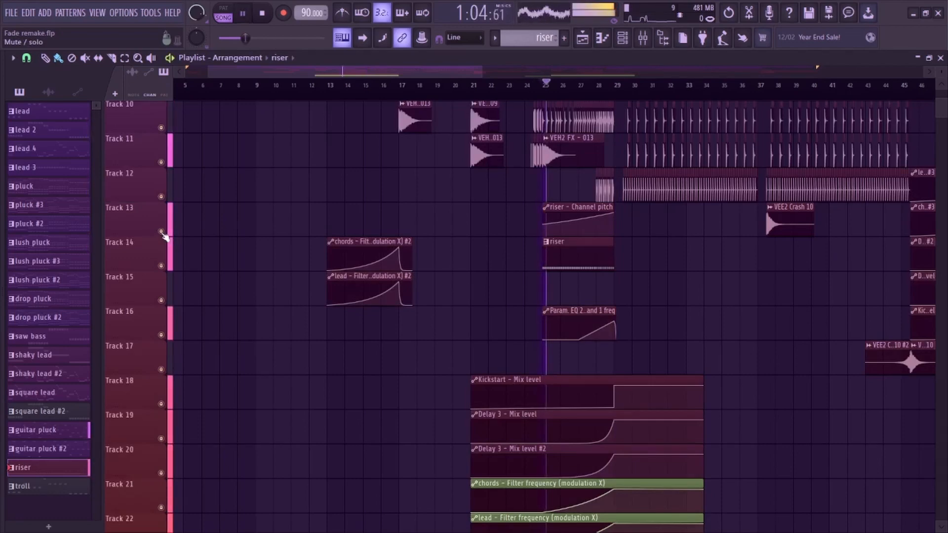
scroll(465, 218, "up", 2)
scroll(465, 217, "up", 7)
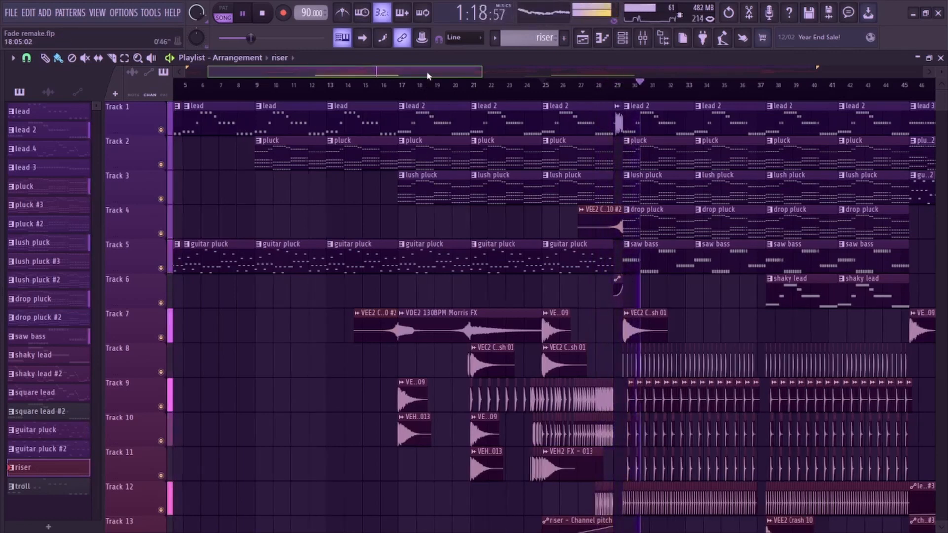
left_click_drag(420, 72, 495, 85)
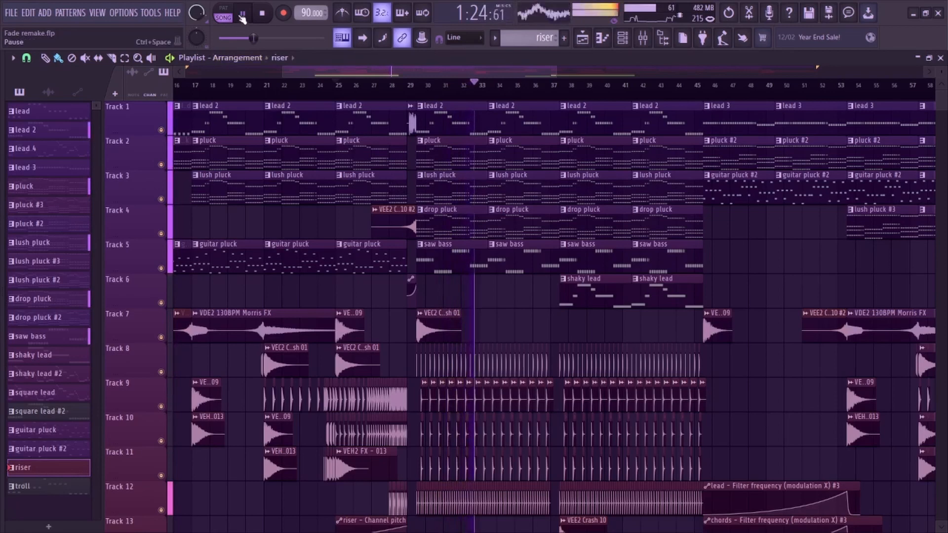
Select the pluck pattern and inspect the chords channel's volume, Mod X and pitch envelope settings during playback.
left_click(27, 186)
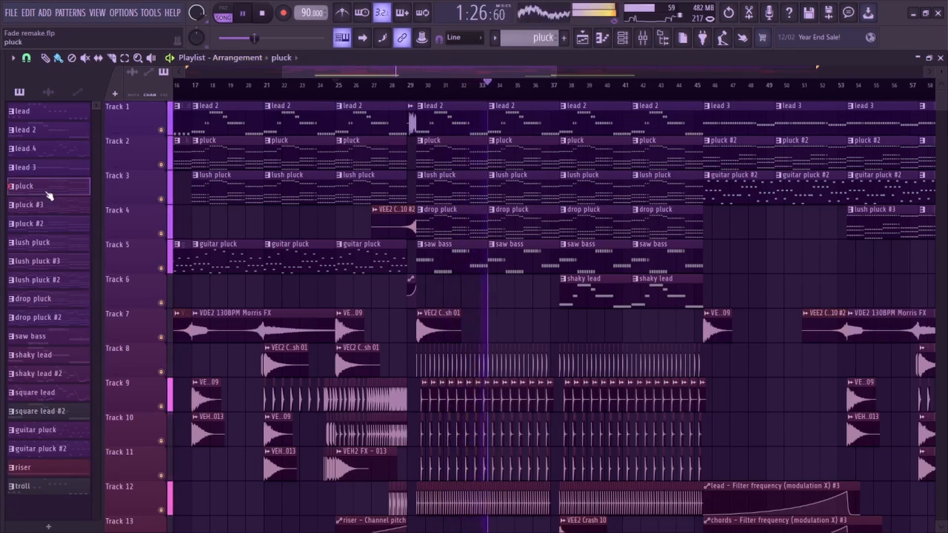
left_click(626, 42)
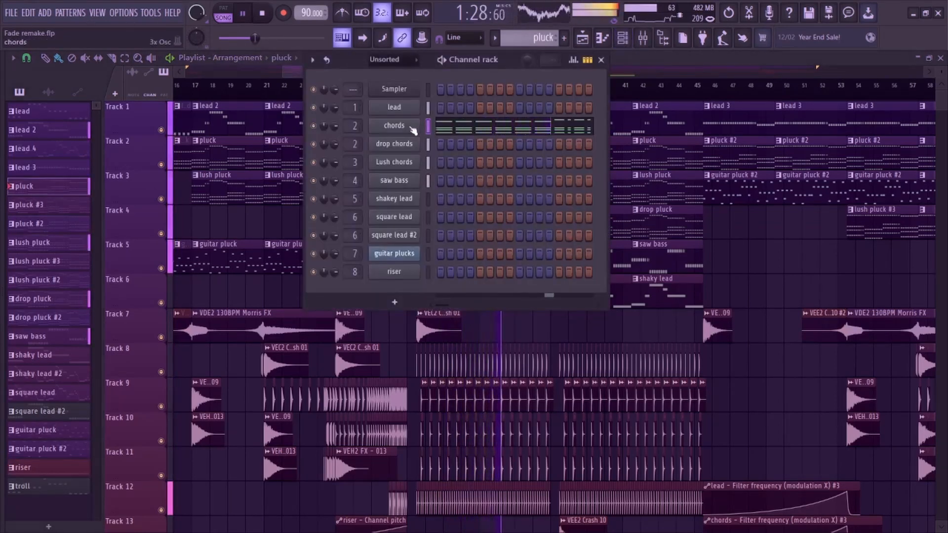
left_click(414, 126)
left_click(85, 198)
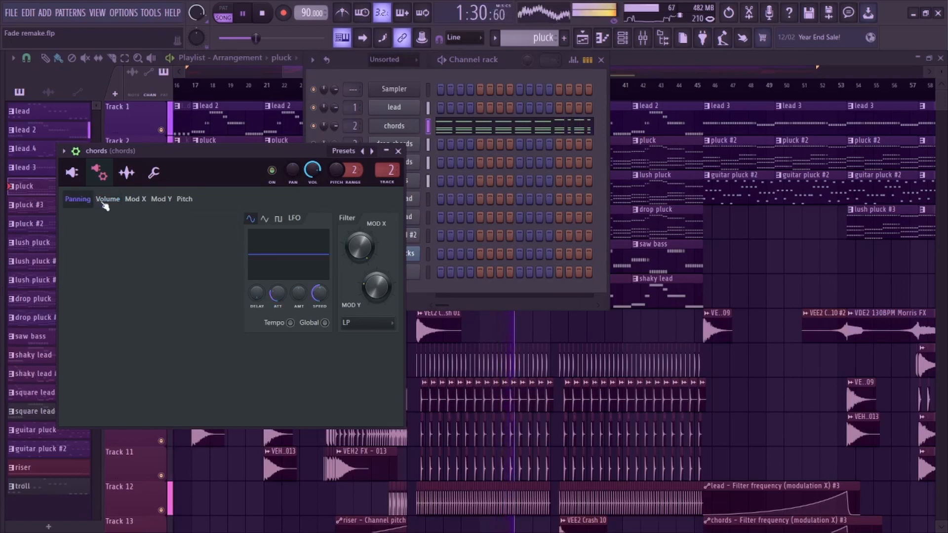
left_click(109, 199)
left_click(133, 199)
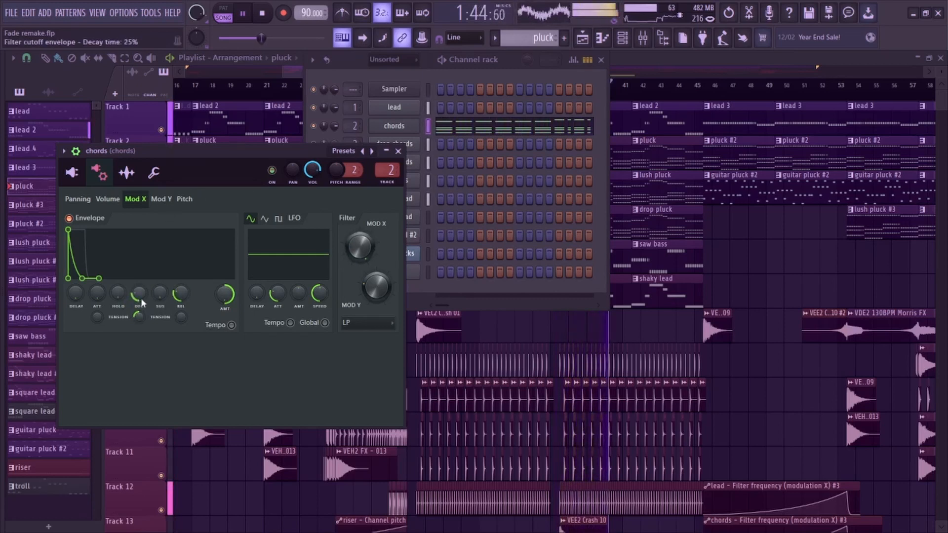
left_click(161, 198)
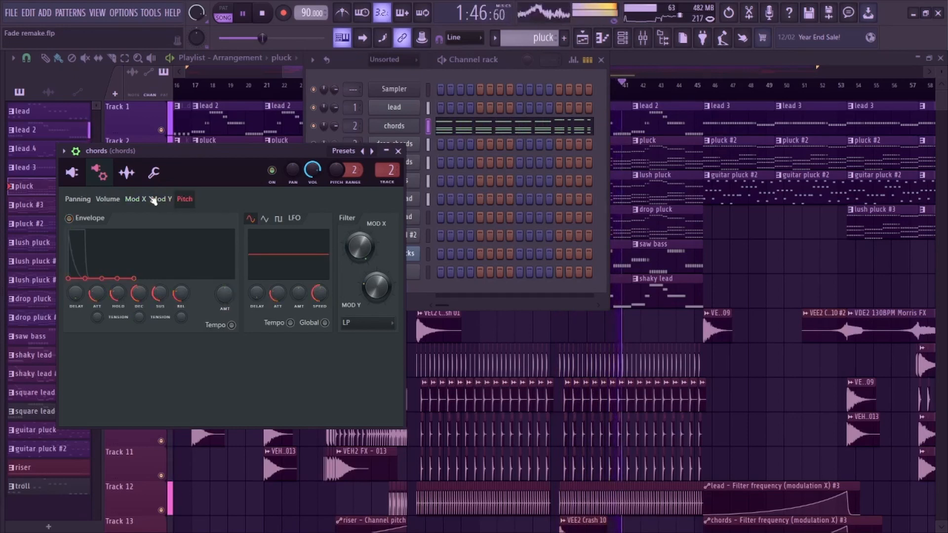
left_click(134, 198)
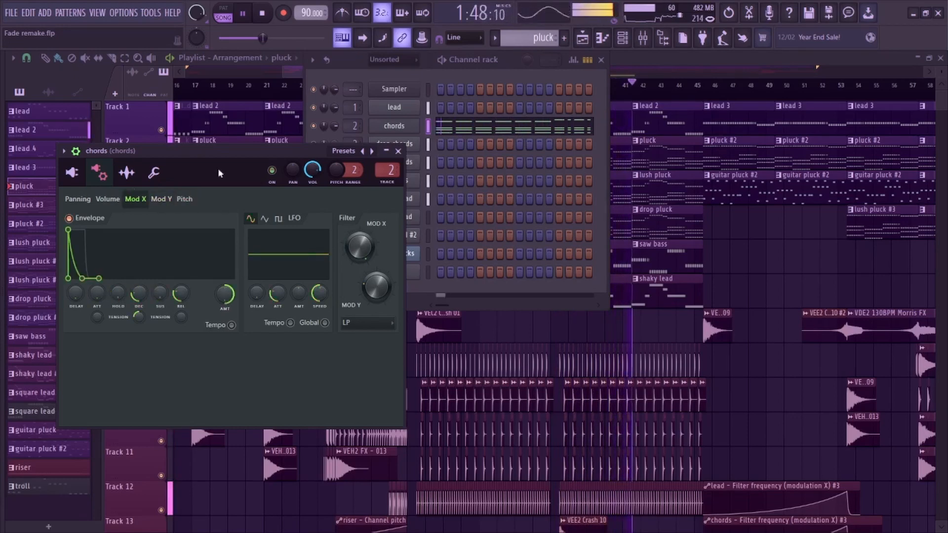
left_click(398, 152)
left_click(600, 60)
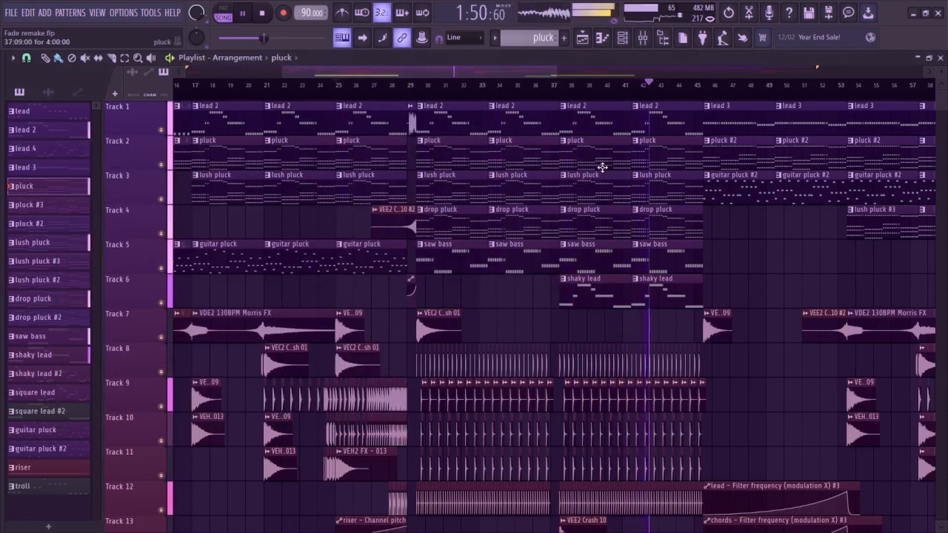
Listen through the shaky lead section of the first drop and stop the playback.
key("alt+F8")
key("alt+F8")
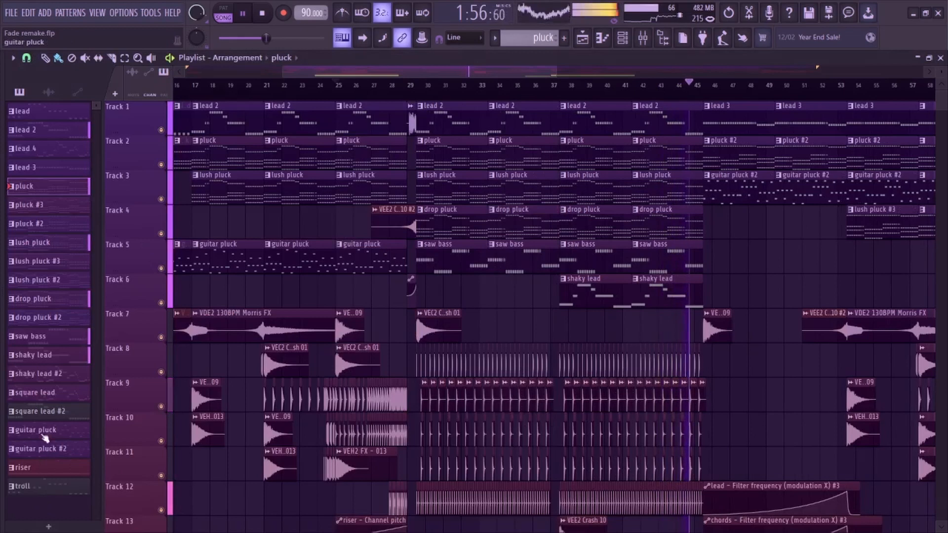
key("space")
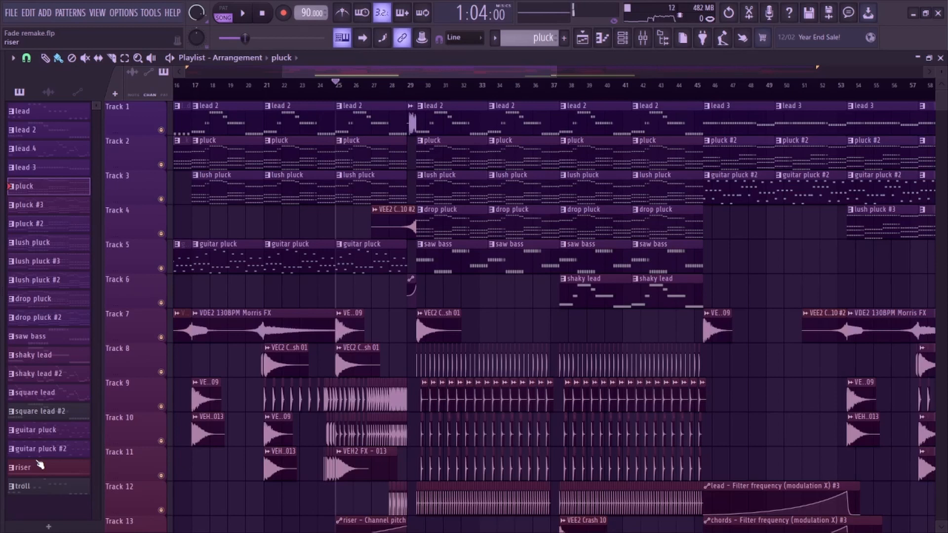
Play the shaky lead pattern in pattern mode and inspect the shakey lead channel's pitch LFO settings.
left_click(56, 355)
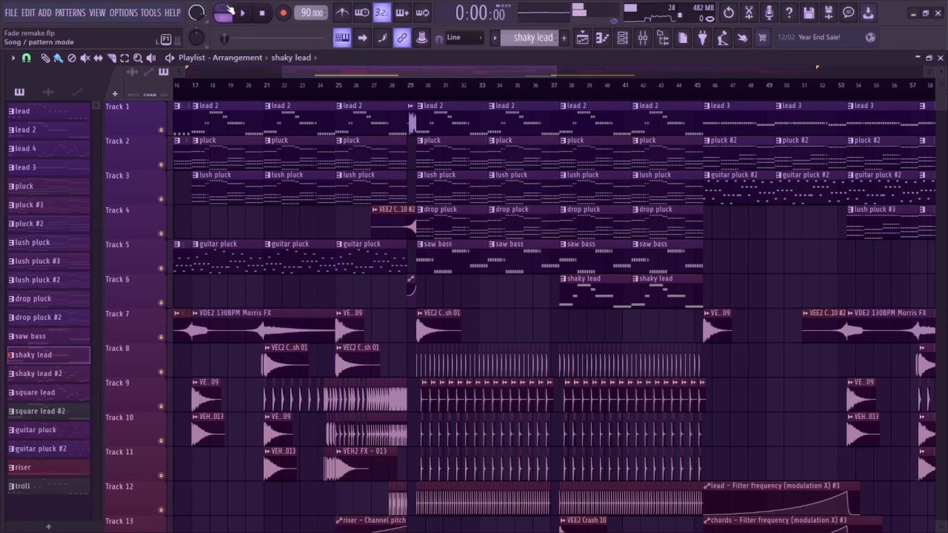
key("space")
left_click(622, 41)
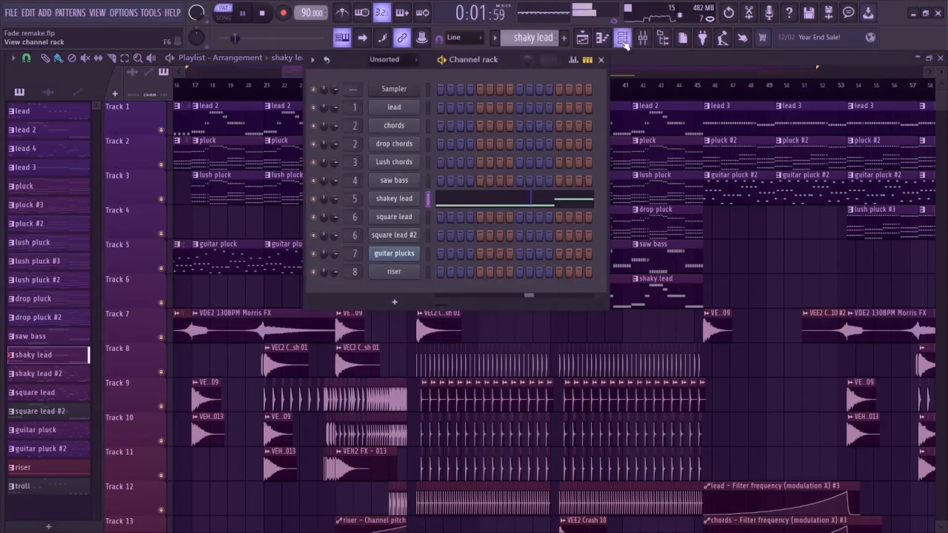
left_click(401, 197)
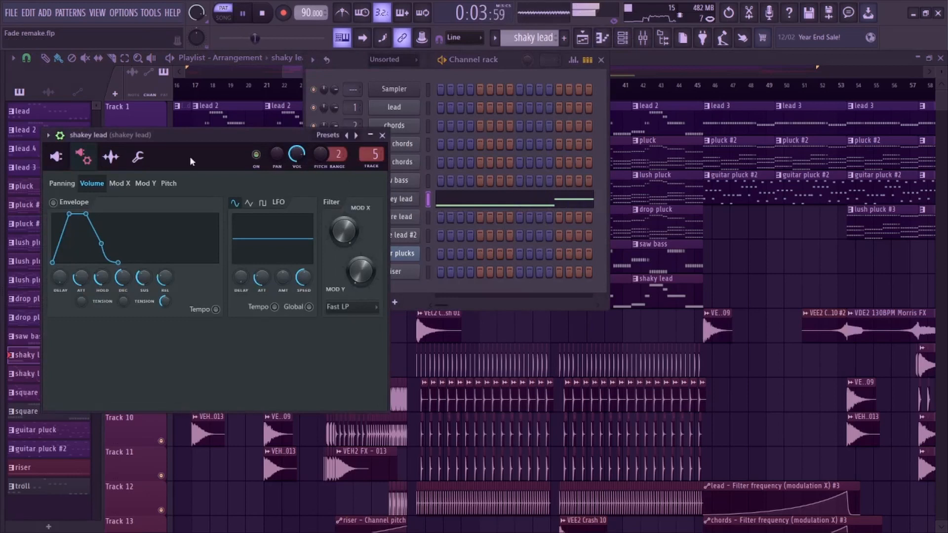
left_click(169, 185)
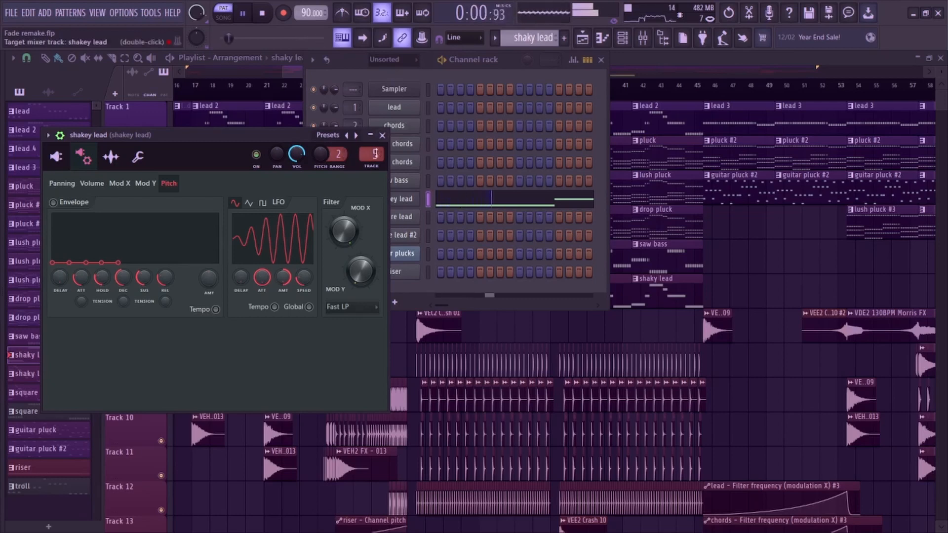
left_click(382, 135)
left_click(601, 60)
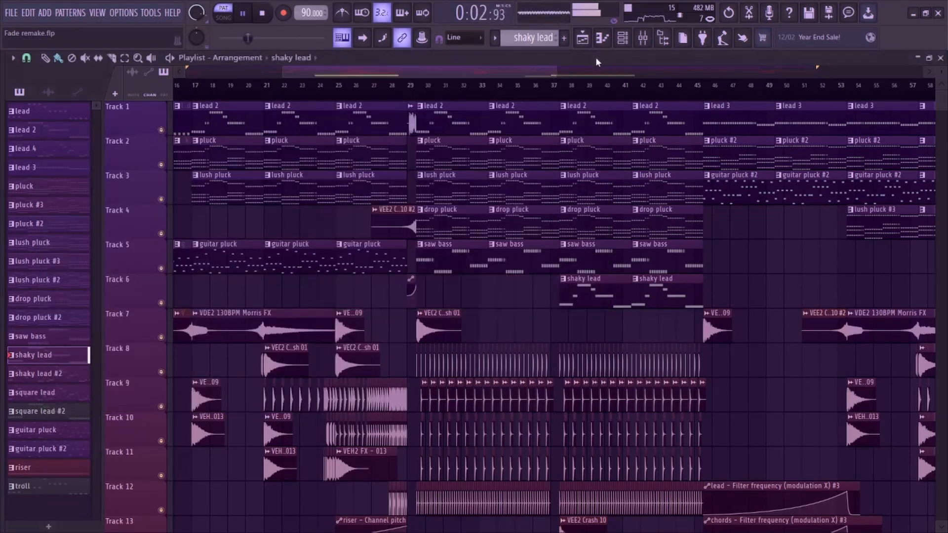
Disable the effect slots on the lead mixer track and play the lead pattern without effects.
left_click(649, 44)
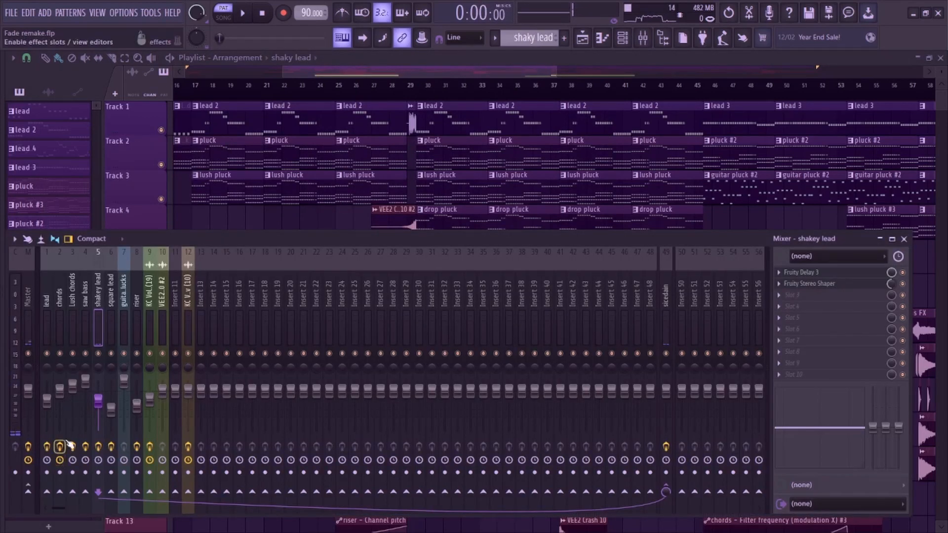
left_click(47, 446)
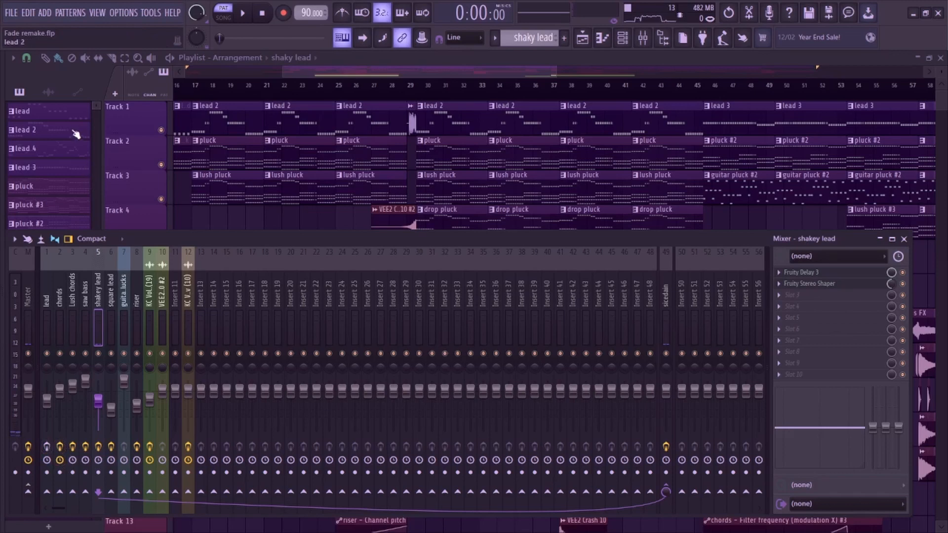
left_click(73, 113)
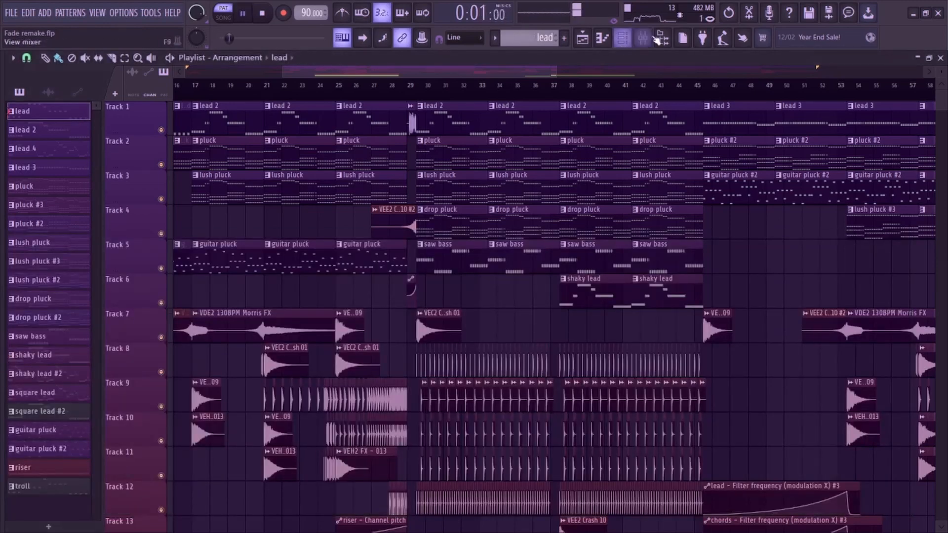
Select the lead track in the mixer and inspect its Fruity Reeverb 2 settings.
left_click(643, 38)
left_click(46, 296)
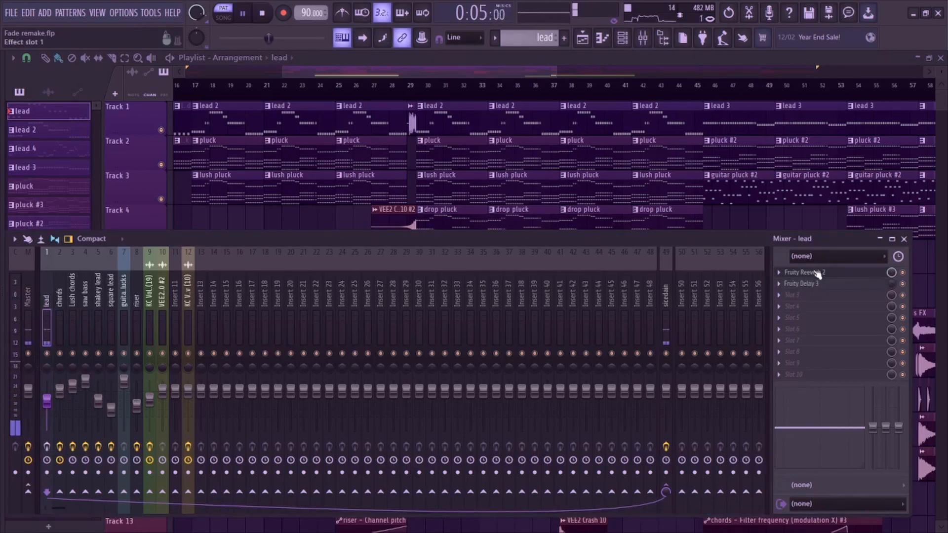
left_click(814, 273)
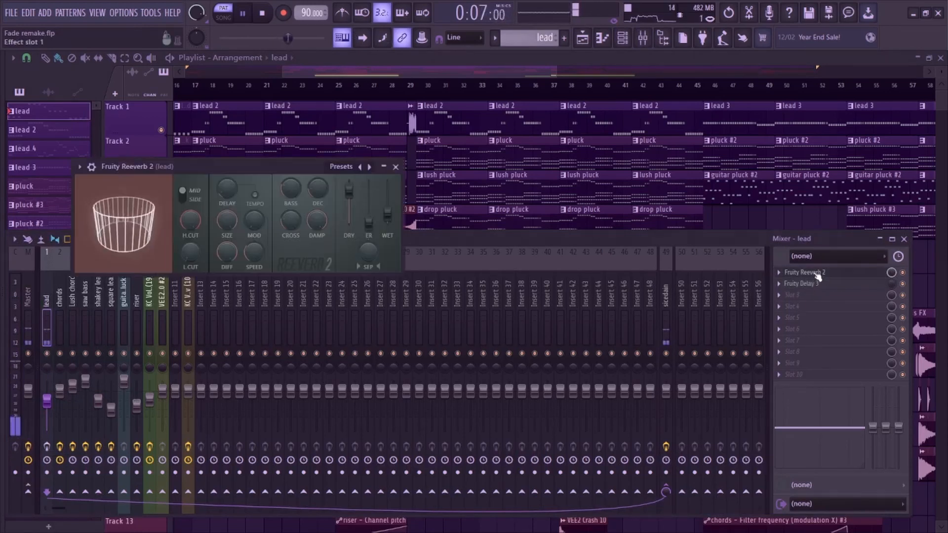
Inspect the lead mixer track's Fruity Delay 3 settings, re-enable the track's effect slots and close the delay.
left_click(814, 284)
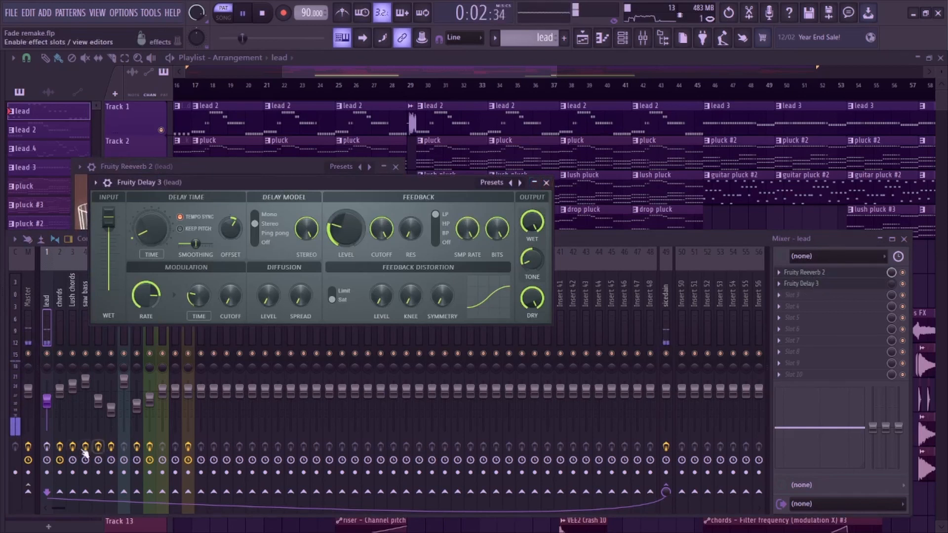
left_click(46, 446)
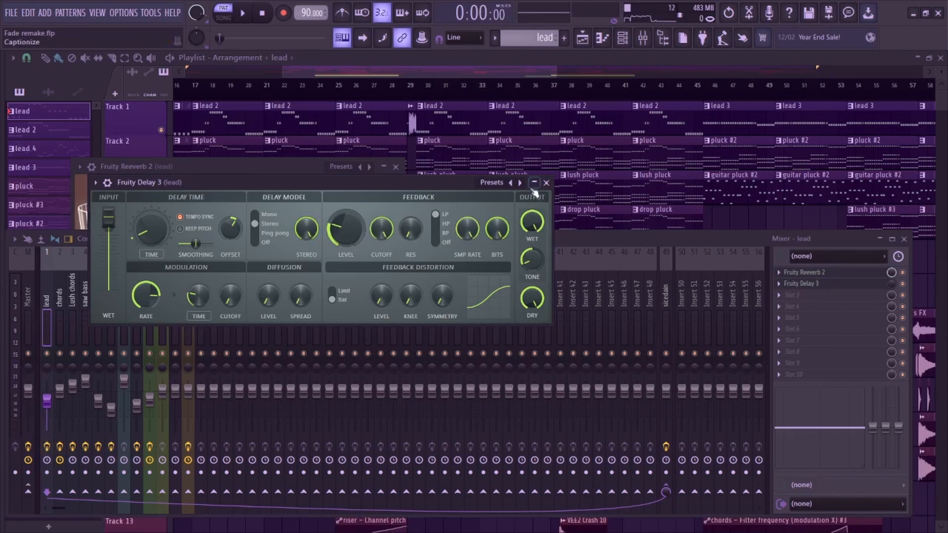
left_click(545, 183)
Survey the full arrangement and its automation clips, play the song from about bar 62 into the second drop, and stop playback.
left_click_drag(469, 75, 329, 70)
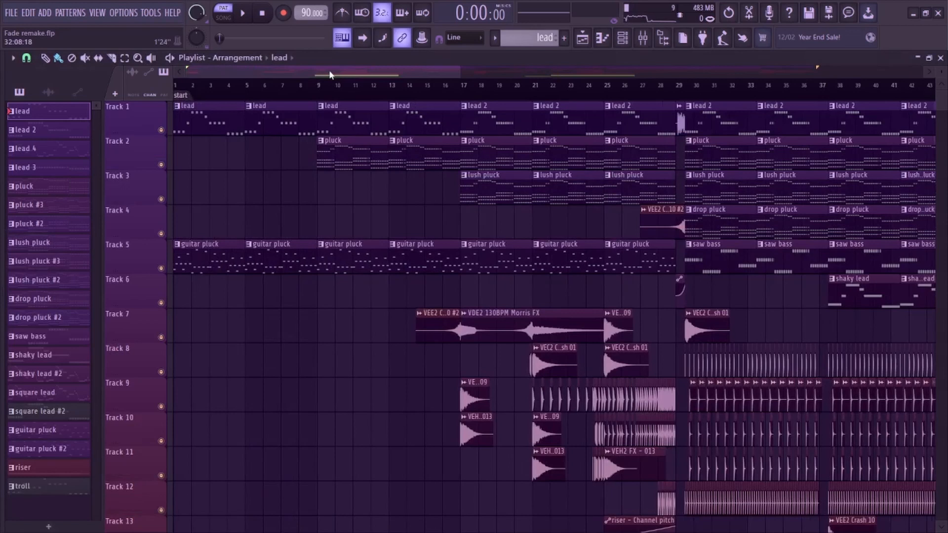
left_click_drag(460, 71, 878, 91)
scroll(871, 244, "down", 5)
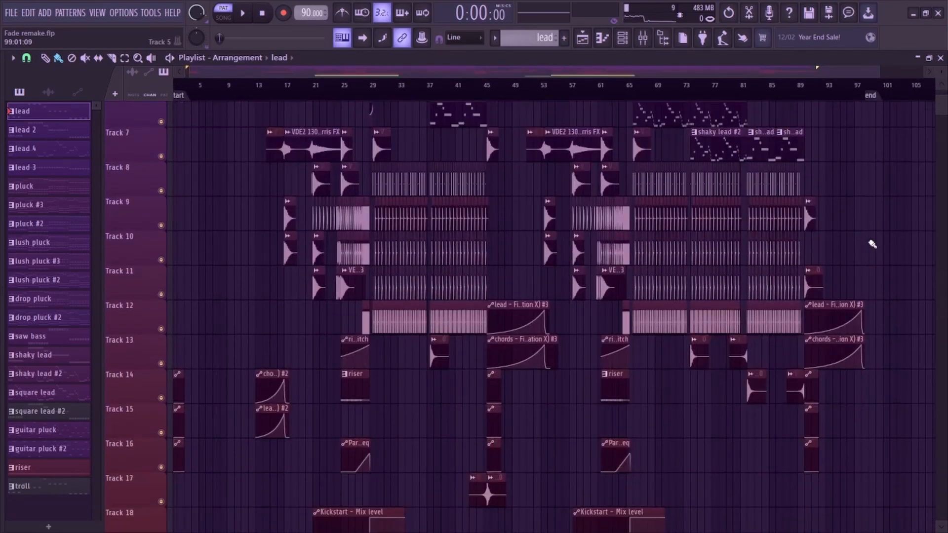
scroll(871, 244, "down", 4)
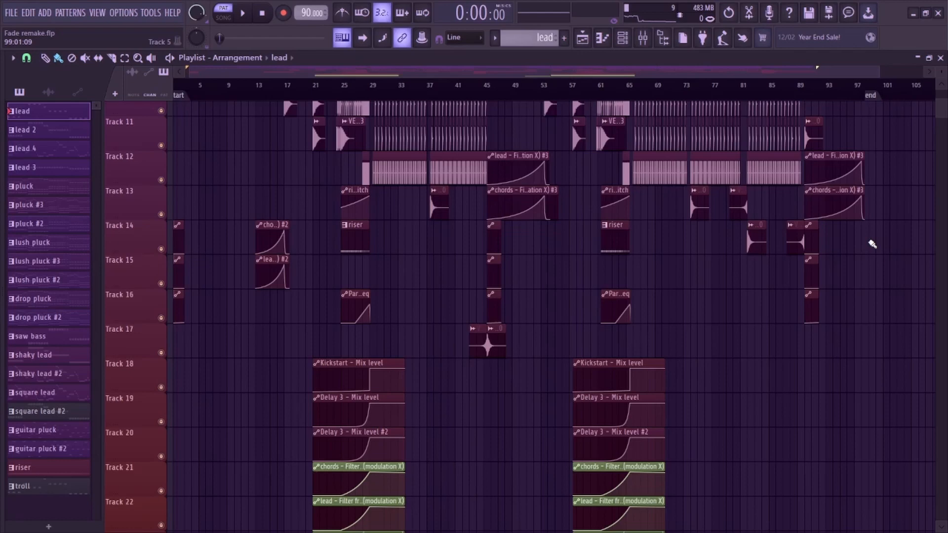
scroll(708, 282, "up", 10)
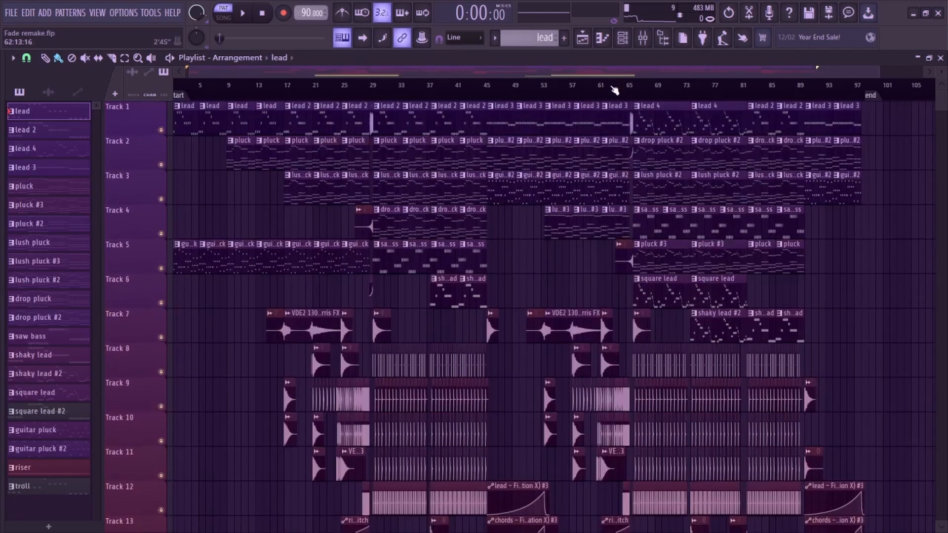
left_click(611, 87)
key("space")
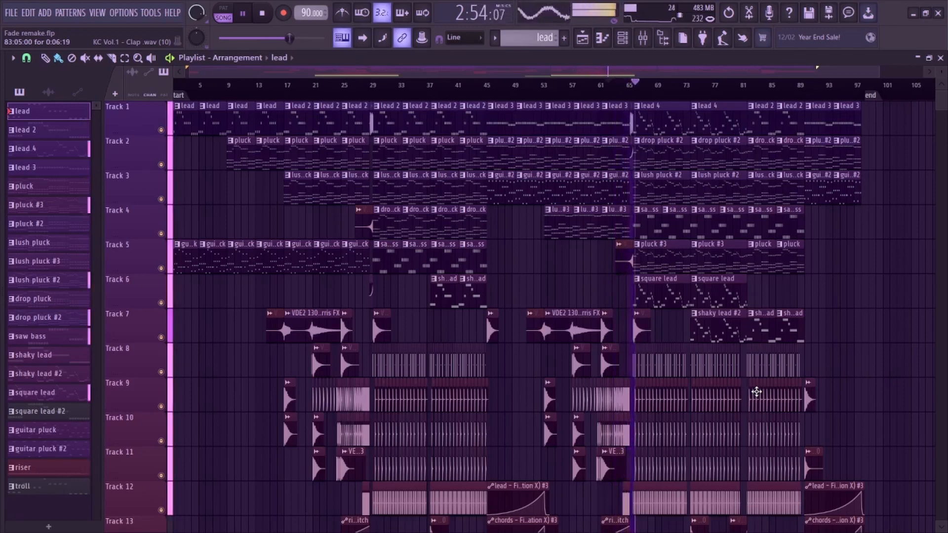
key("space")
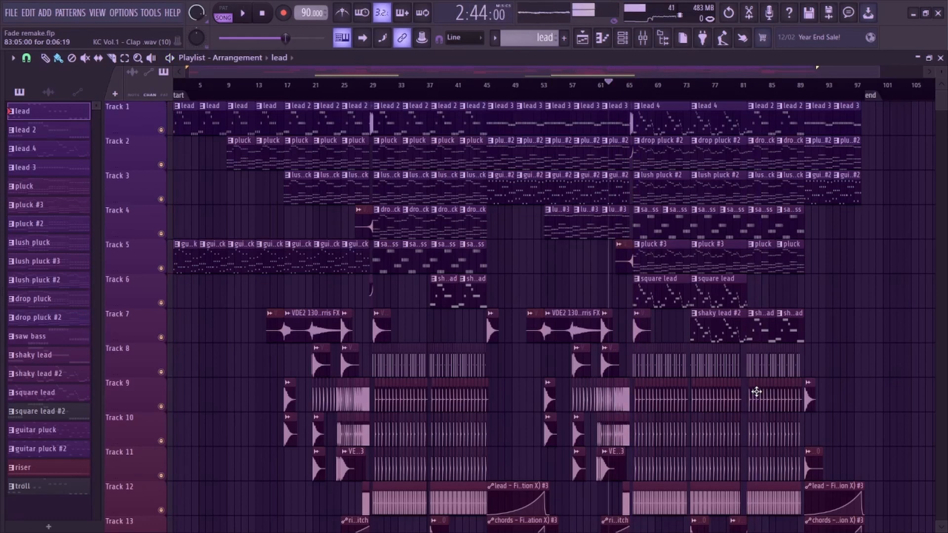
Mute playlist Tracks 1 to 6 so that the melodic parts are silenced.
scroll(564, 419, "down", 5)
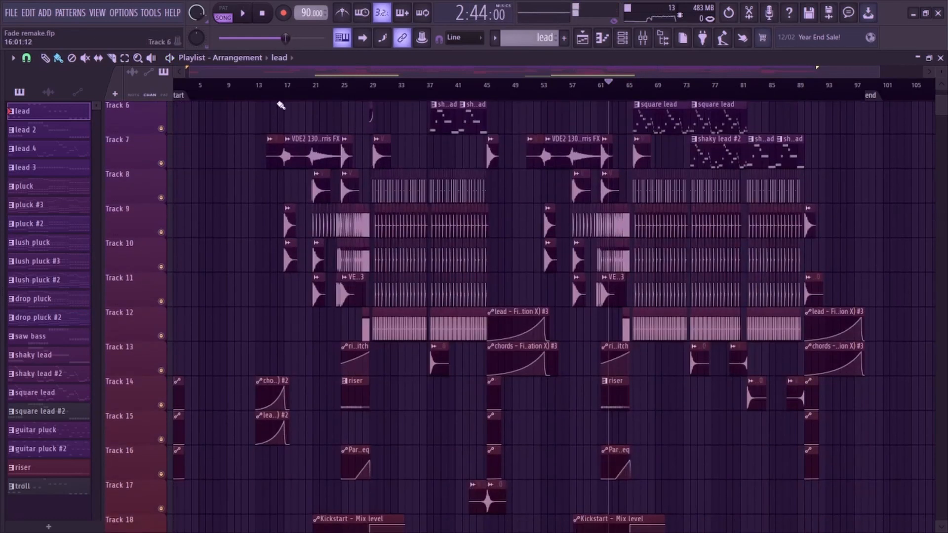
scroll(279, 134, "up", 5)
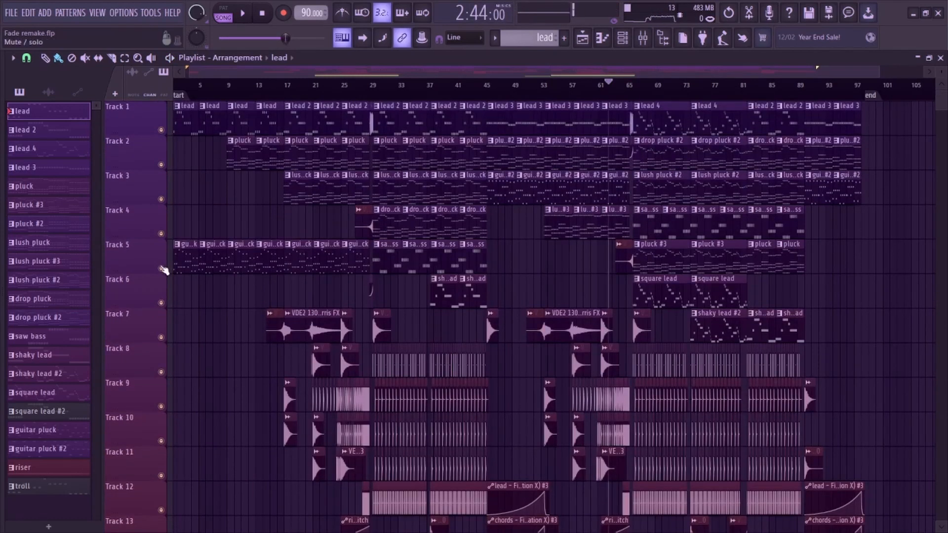
left_click(162, 268)
left_click(162, 234)
left_click(162, 199)
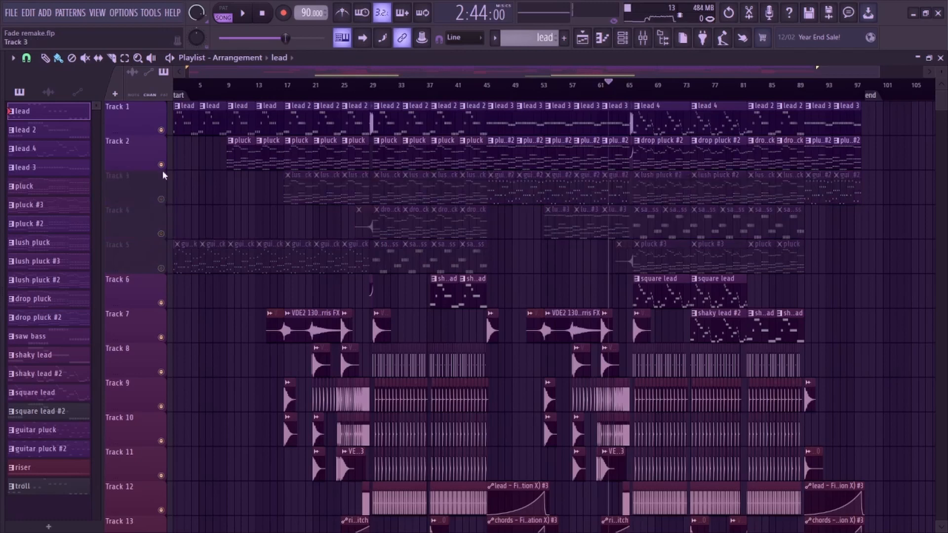
left_click(162, 165)
left_click(163, 130)
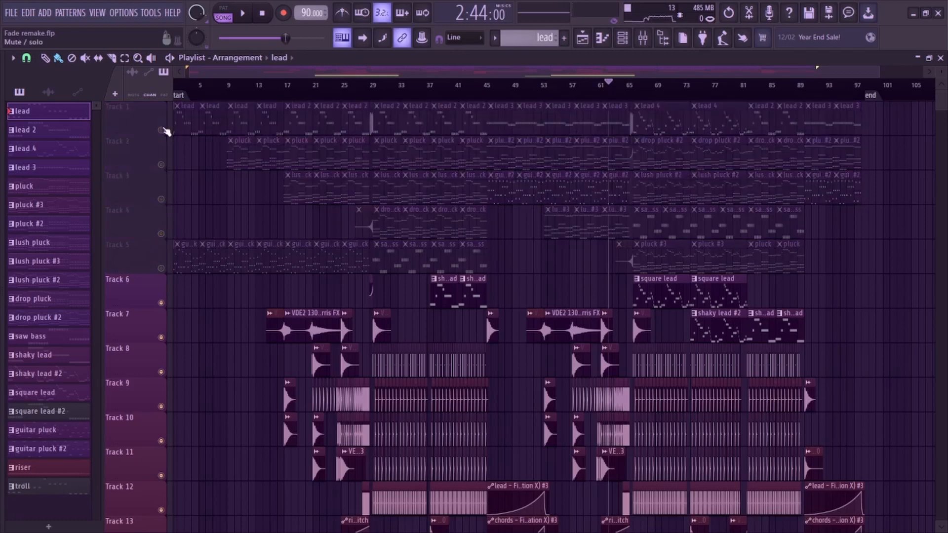
left_click(161, 302)
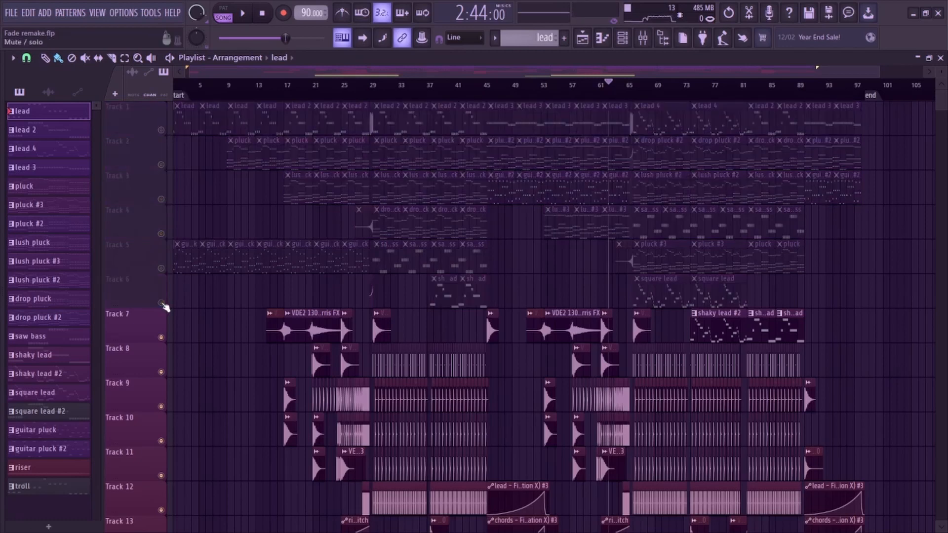
Play the FX and drum tracks from about bar 14 to hear the crash, Morris FX and impact samples.
scroll(303, 345, "down", 2)
scroll(303, 345, "up", 1)
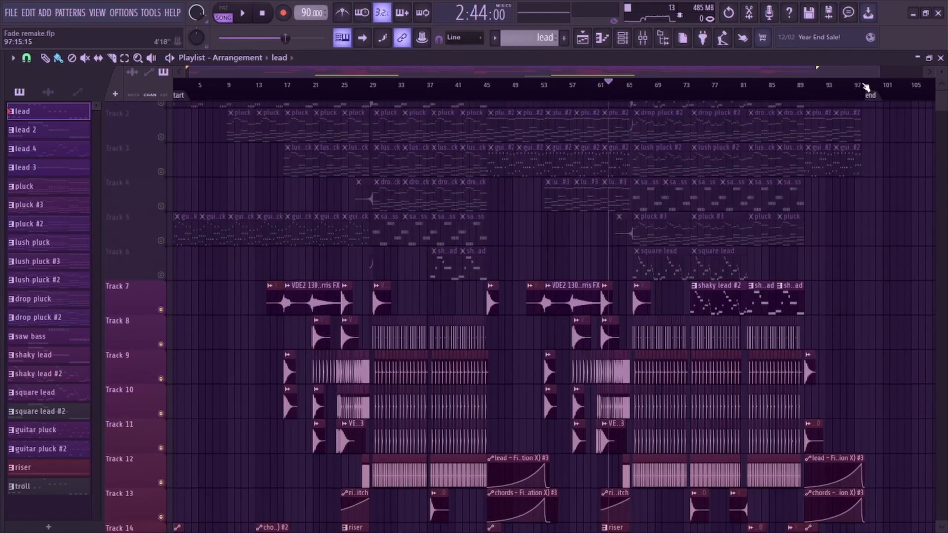
left_click_drag(877, 72, 308, 39)
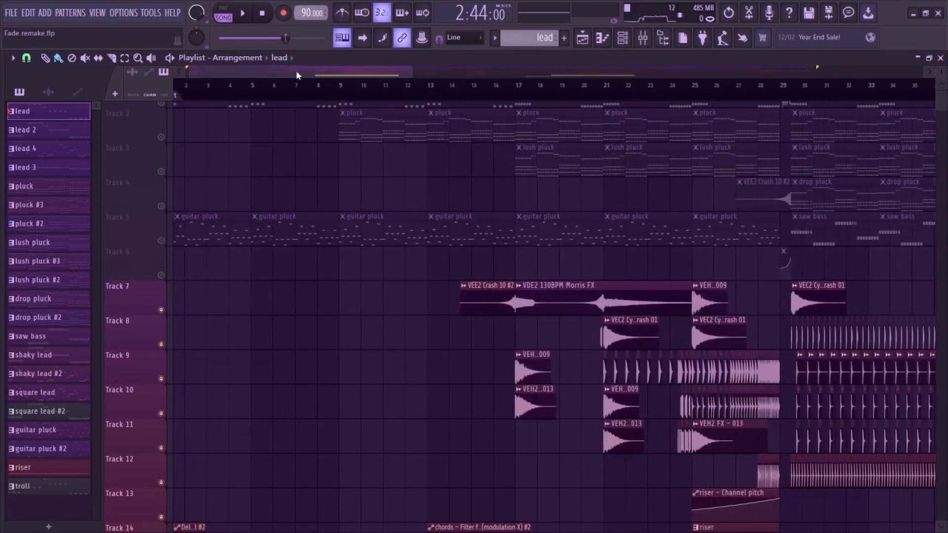
left_click_drag(296, 74, 450, 77)
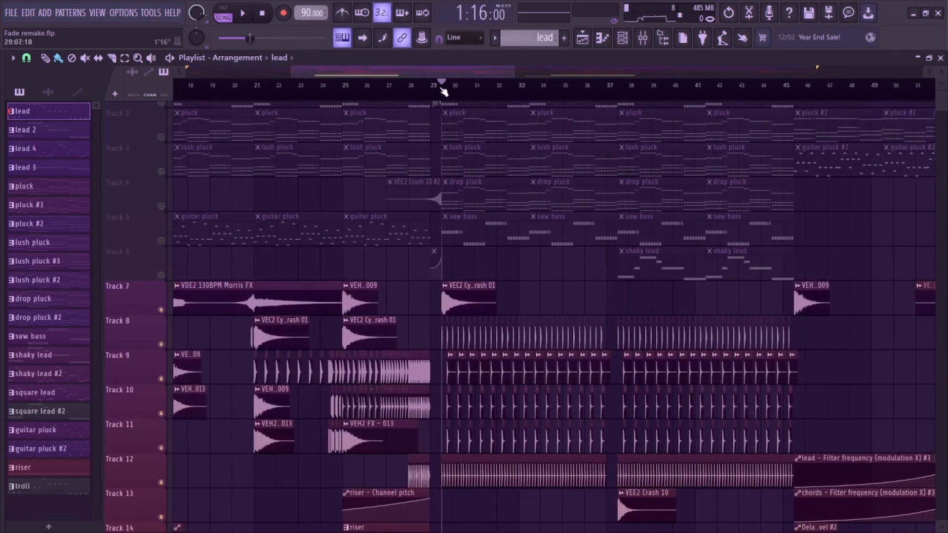
left_click(244, 87)
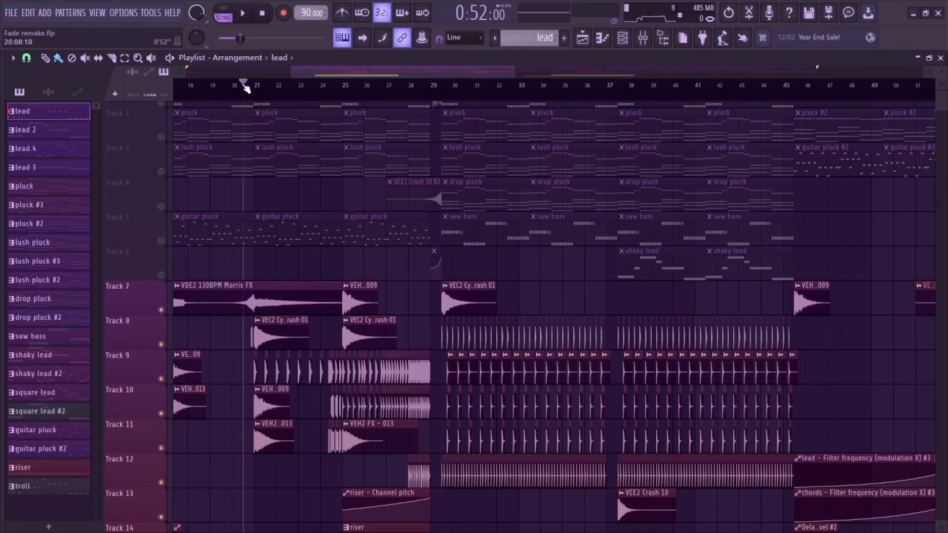
left_click_drag(490, 75, 412, 78)
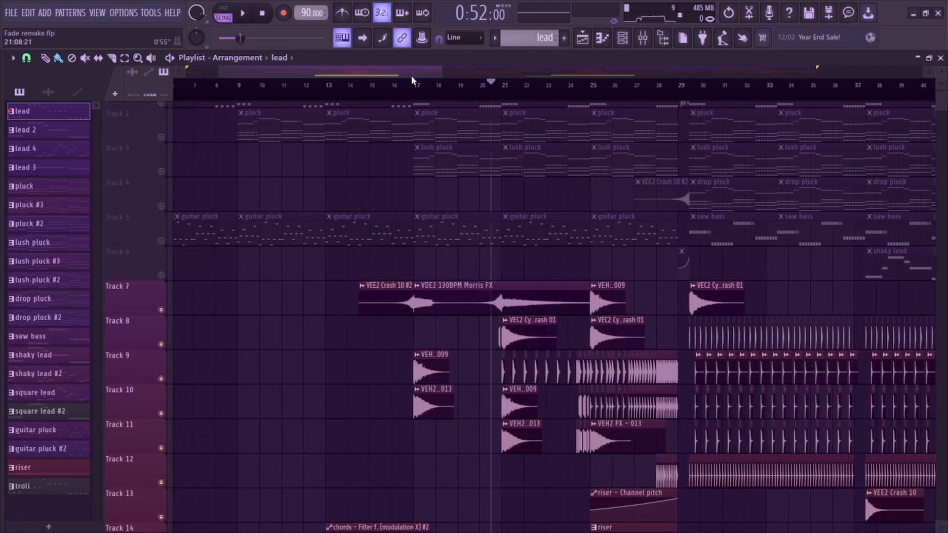
left_click(352, 88)
key("space")
scroll(432, 262, "down", 3)
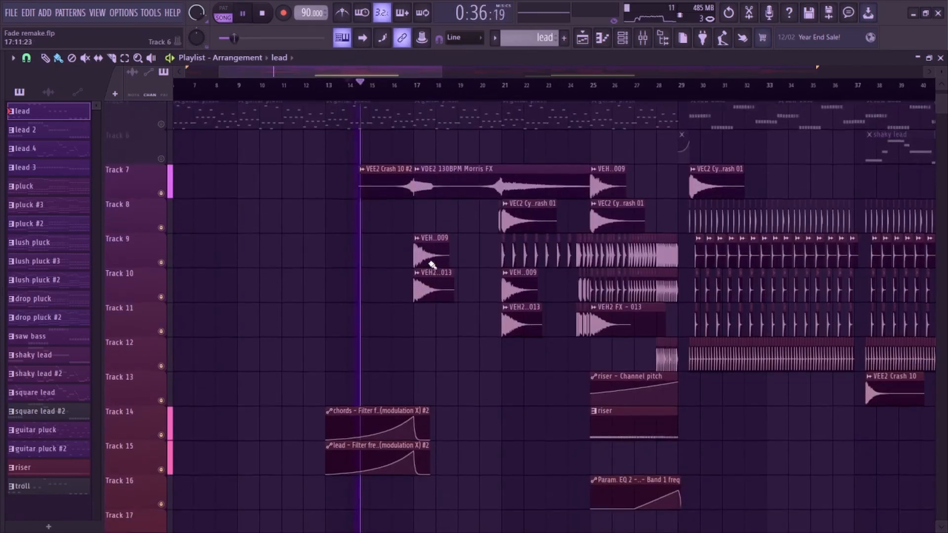
scroll(431, 265, "up", 1)
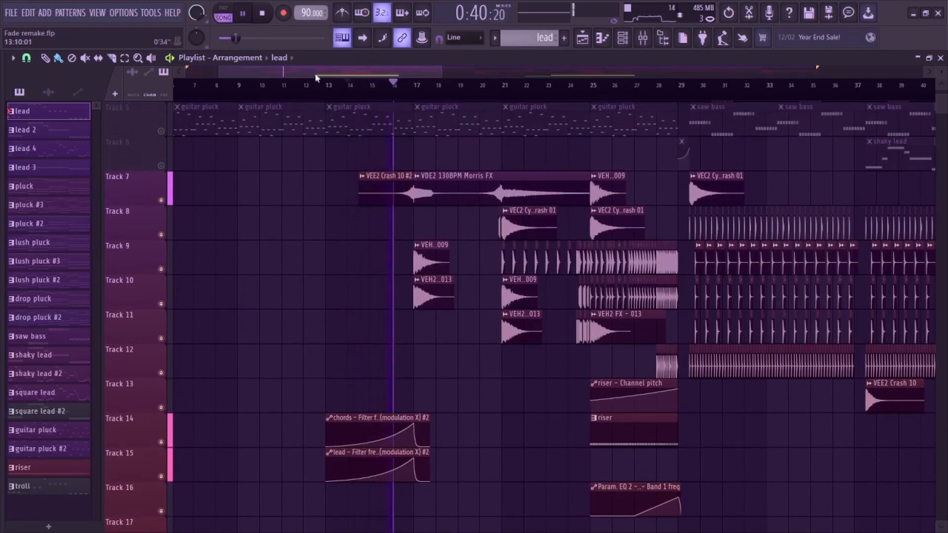
left_click_drag(219, 73, 316, 63)
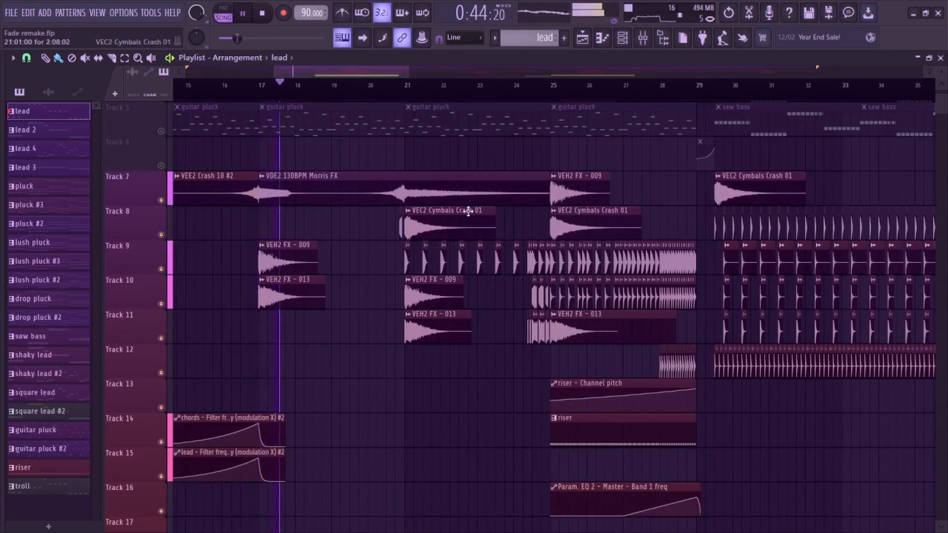
Play the drum and riser build-up from about bar 21 up to the first drop and stop playback.
left_click(403, 86)
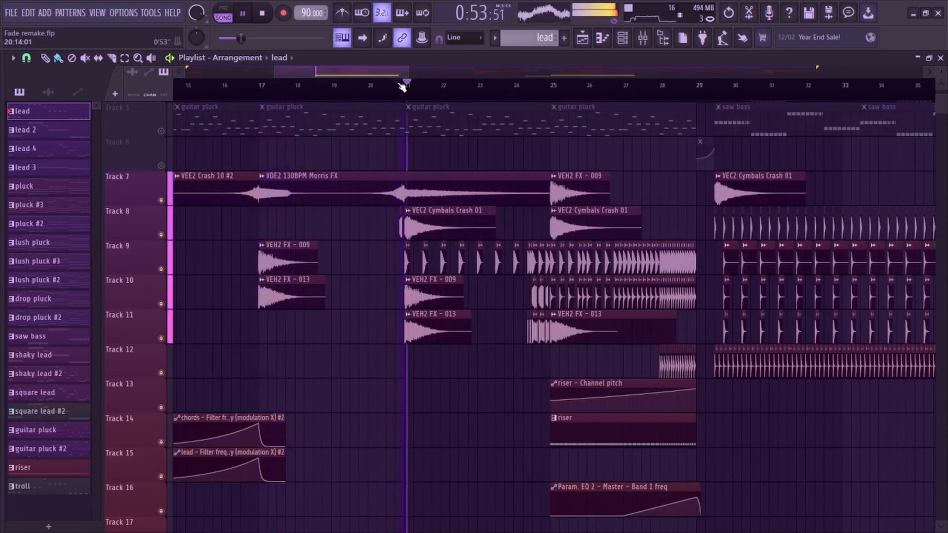
left_click_drag(383, 75, 409, 75)
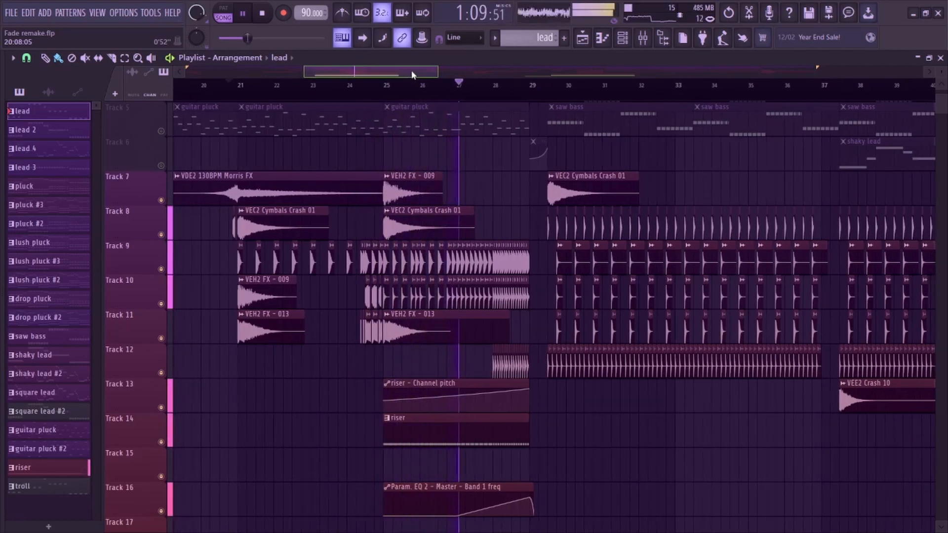
left_click_drag(412, 75, 425, 75)
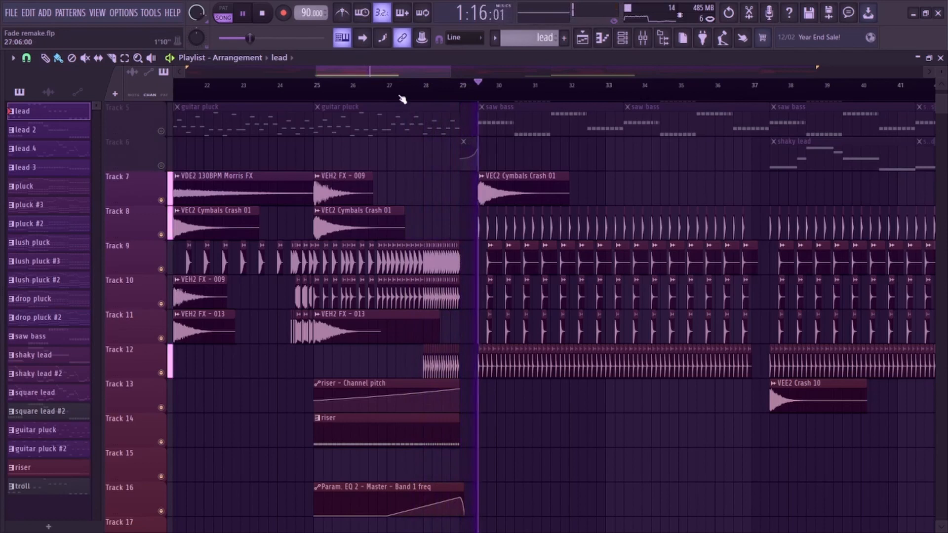
key("space")
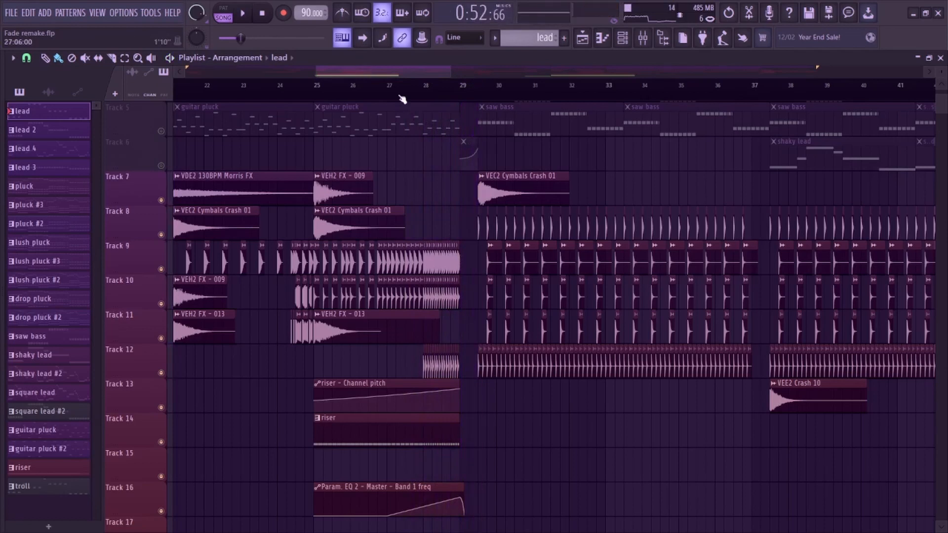
Solo Track 12, listen to its percussion clips from bar 28, stop playback and remove the solo.
right_click(162, 373)
left_click(425, 100)
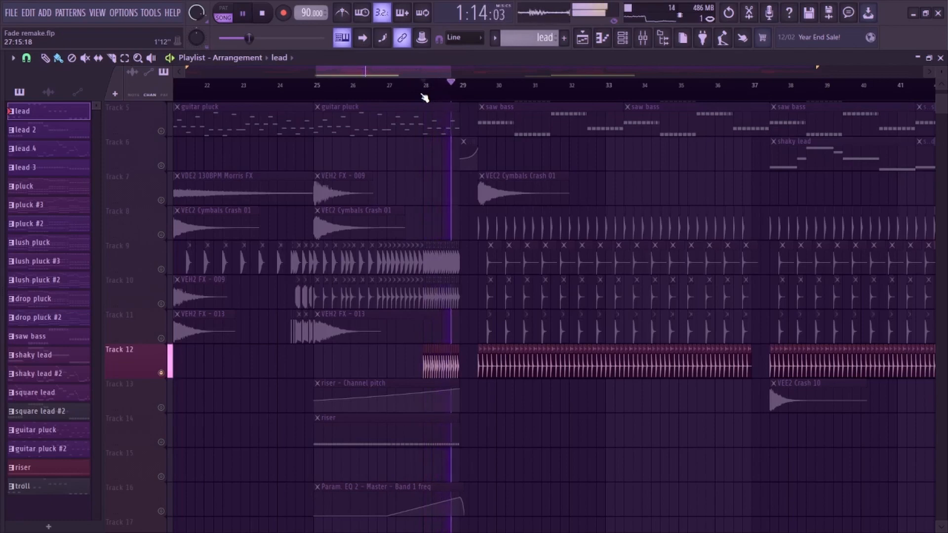
key("space")
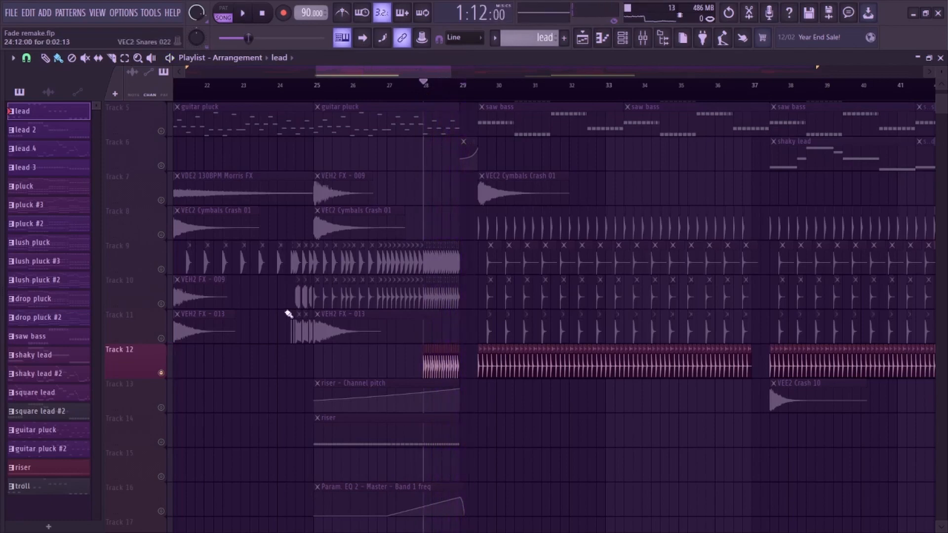
right_click(161, 374)
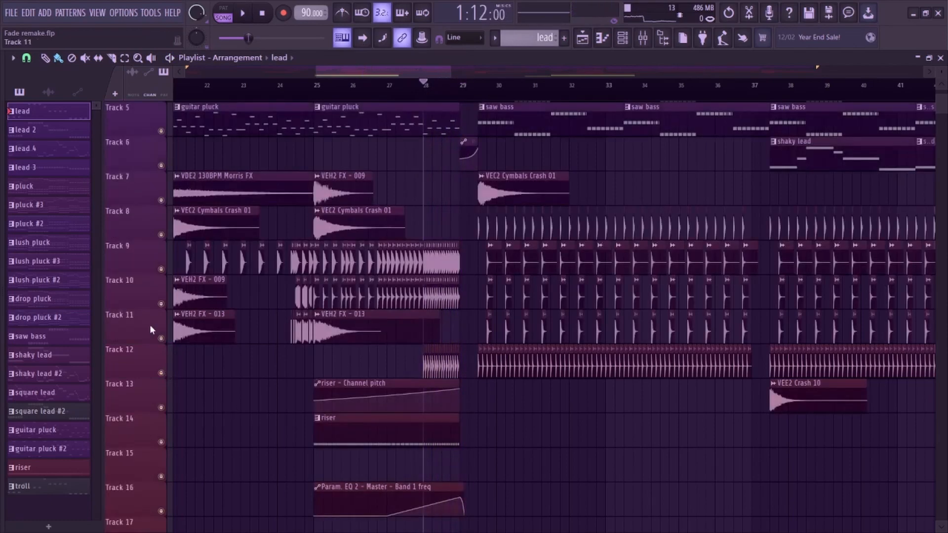
Mute Tracks 1 to 6 again, leaving the FX, drum and automation tracks active.
scroll(173, 264, "up", 4)
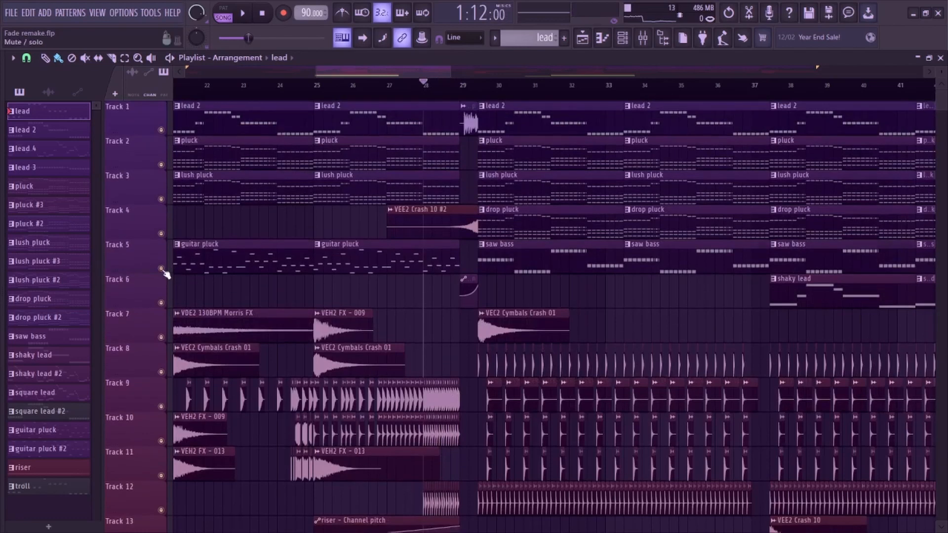
left_click(161, 268)
left_click(160, 233)
left_click(161, 199)
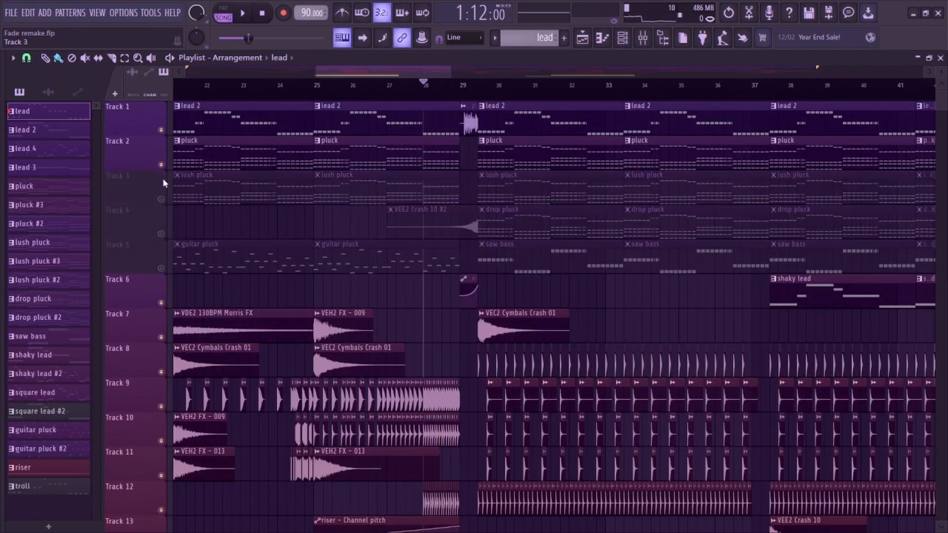
left_click(161, 165)
left_click(161, 130)
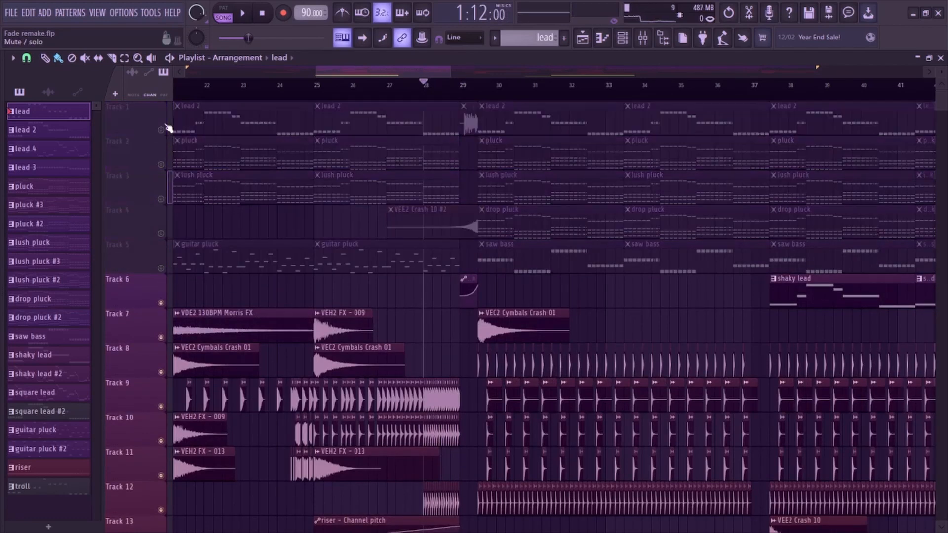
scroll(222, 237, "down", 2)
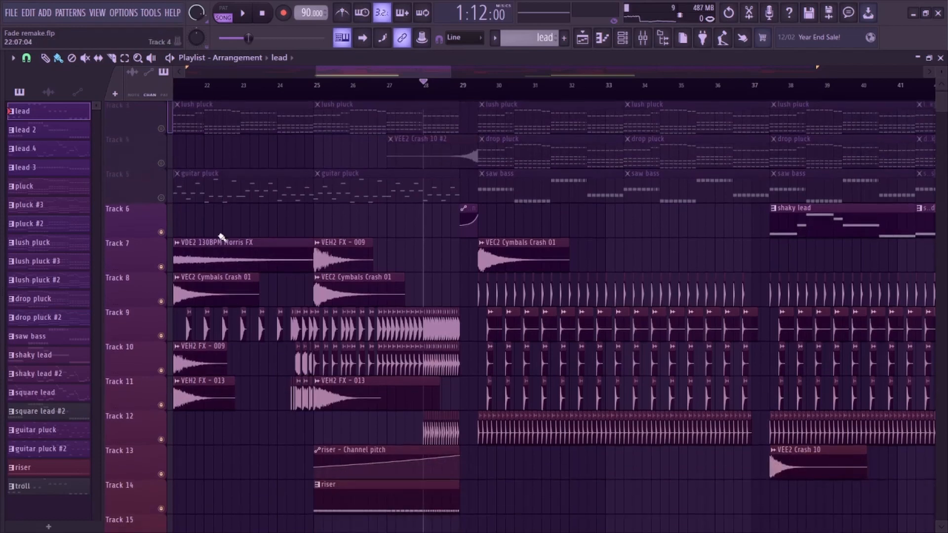
left_click(161, 231)
Solo Track 12 and play its hat clips from the start of the first drop, just after bar 29.
scroll(250, 244, "down", 2)
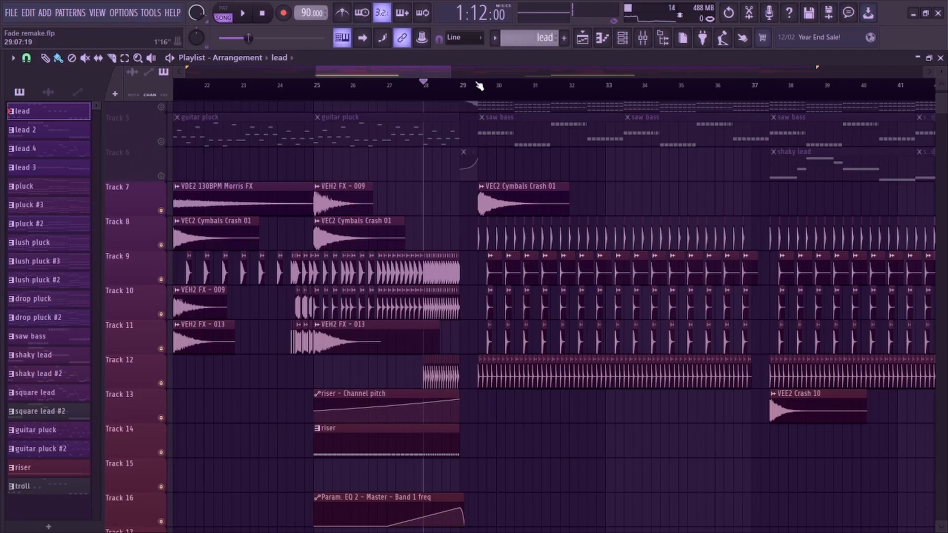
scroll(425, 73, "right", 2)
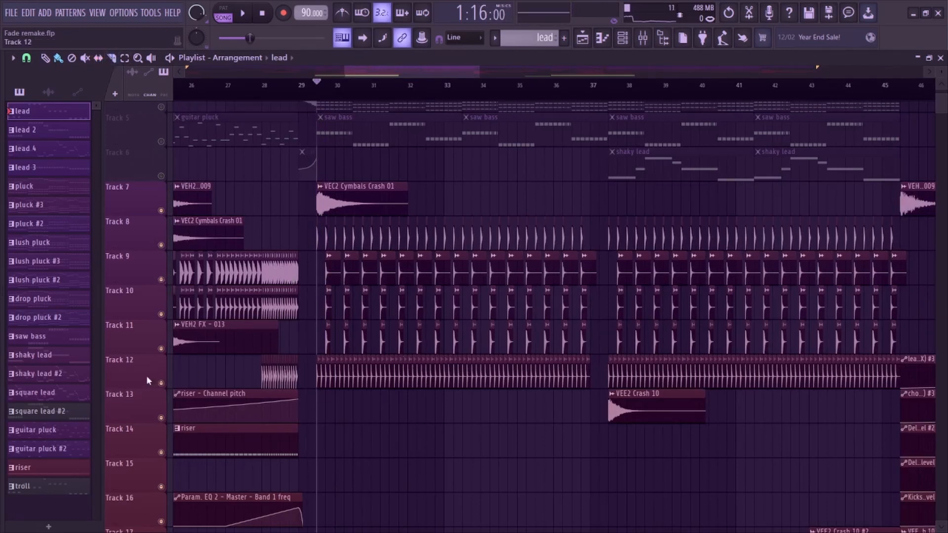
left_click(162, 385, "ctrl")
key("space")
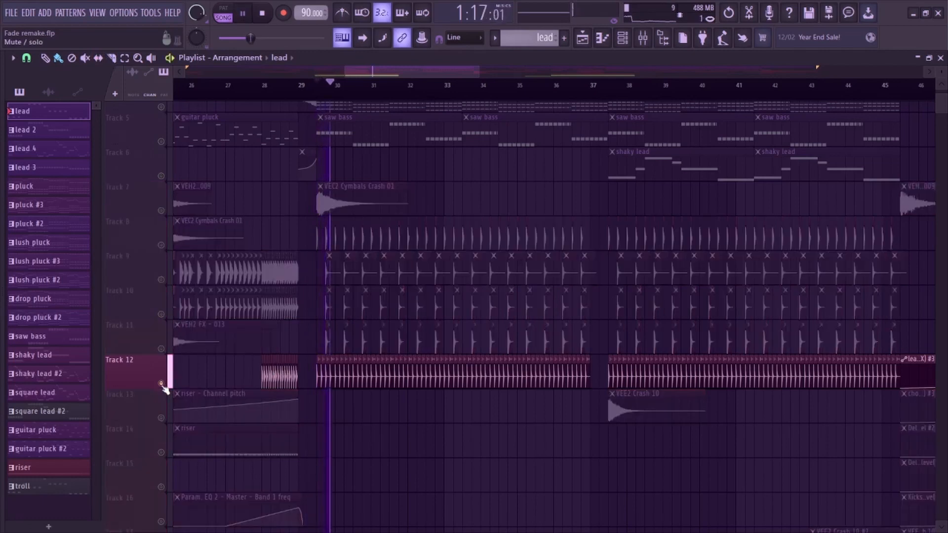
Inspect the Fruity parametric EQ 2 on the KC Vol.1 - Hat (19) mixer insert, then return to the playlist.
left_click(644, 39)
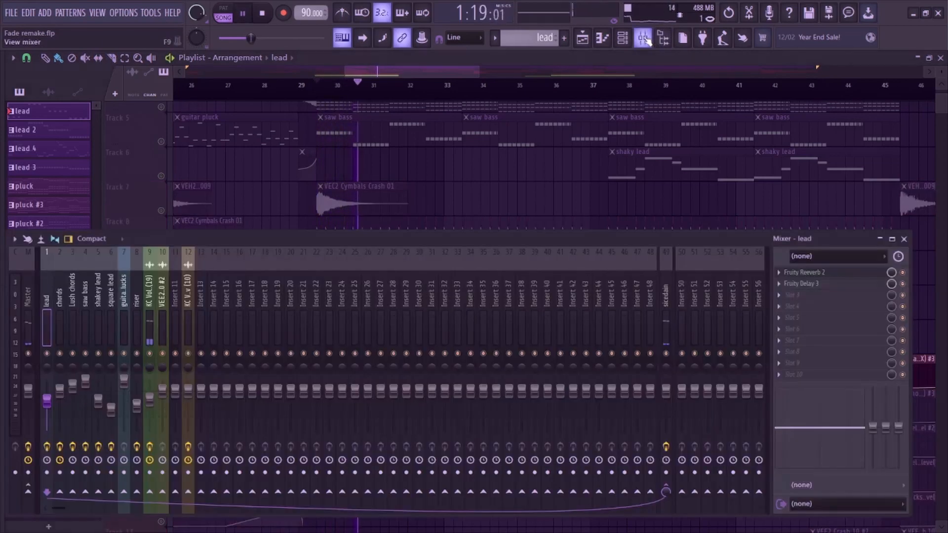
left_click(151, 308)
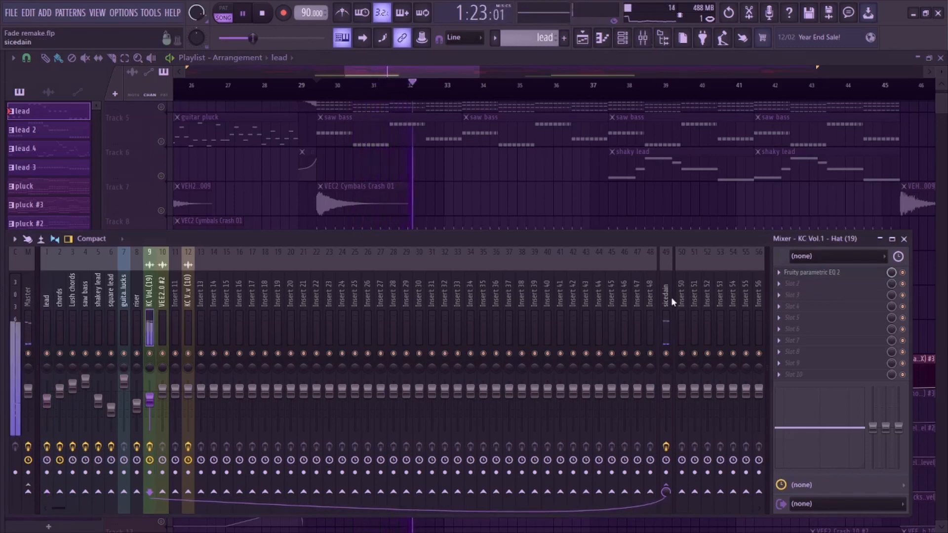
left_click(848, 275)
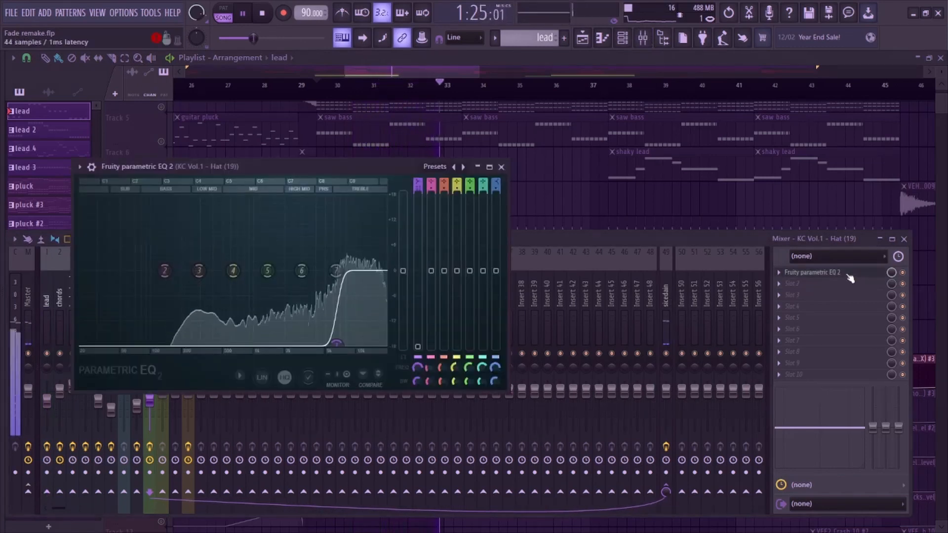
left_click(903, 273)
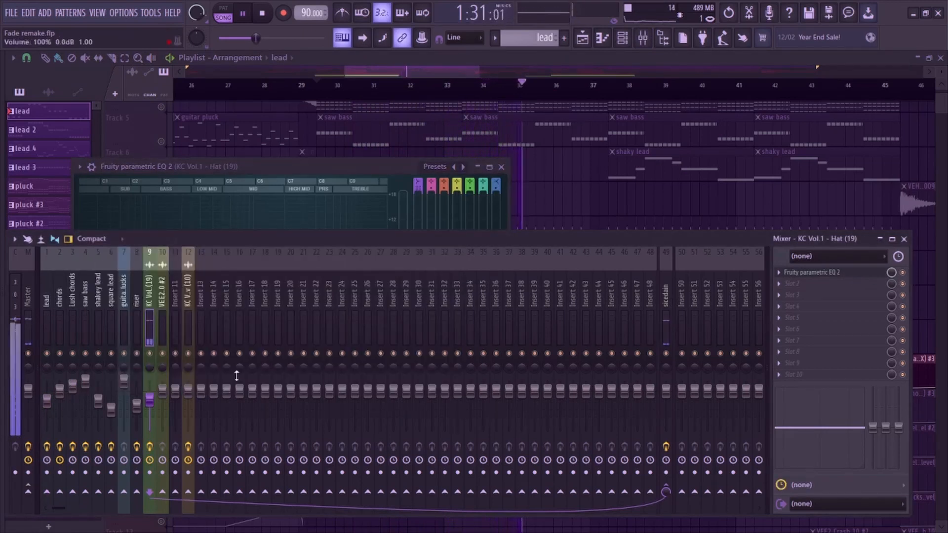
left_click(459, 71)
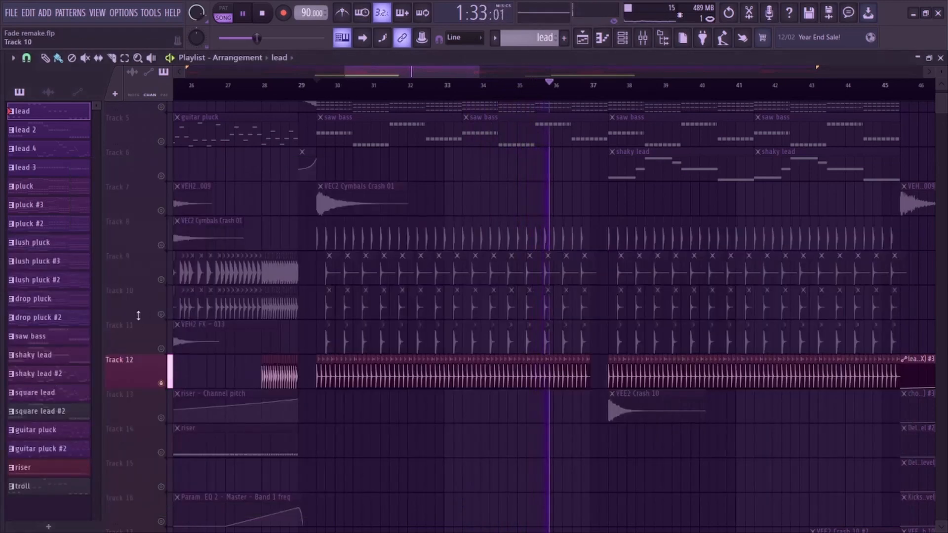
Enable Tracks 9 to 11 alongside Track 12 and inspect the clap insert's Fruity parametric EQ 2 and Fruity Reeverb 2.
left_click_drag(163, 347, 162, 269)
left_click(643, 38)
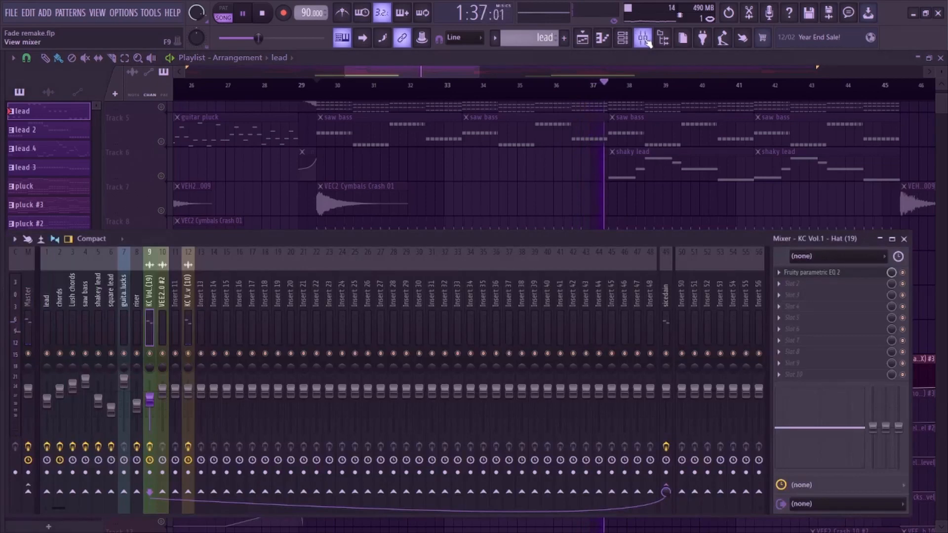
left_click(188, 296)
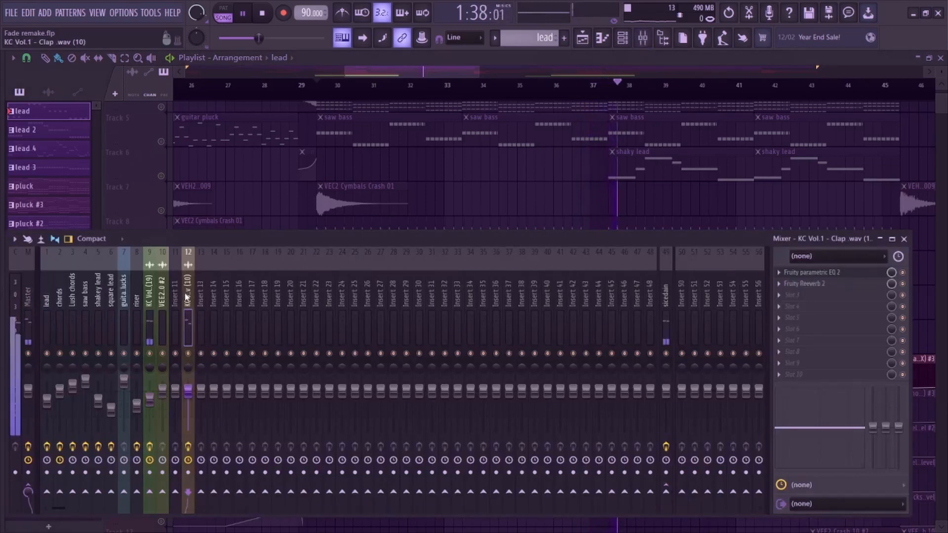
left_click(819, 273)
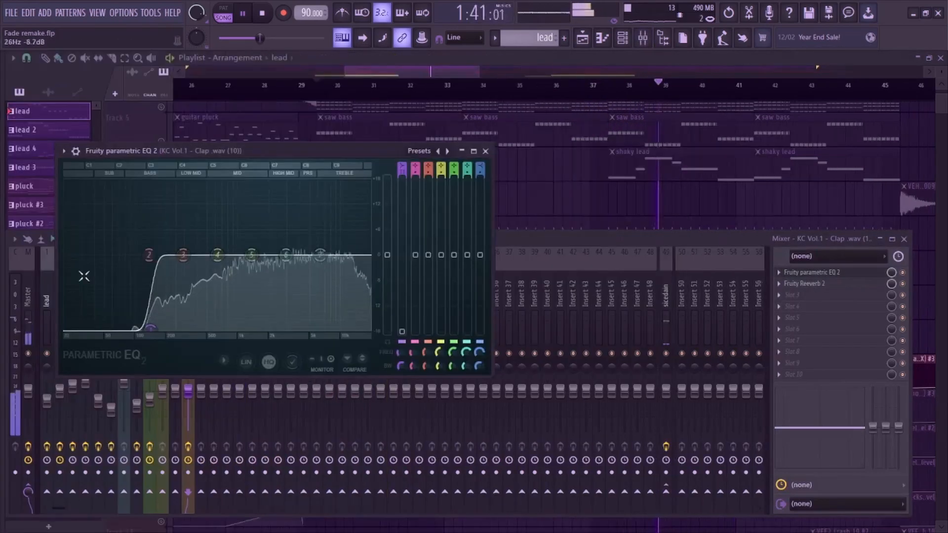
left_click(486, 151)
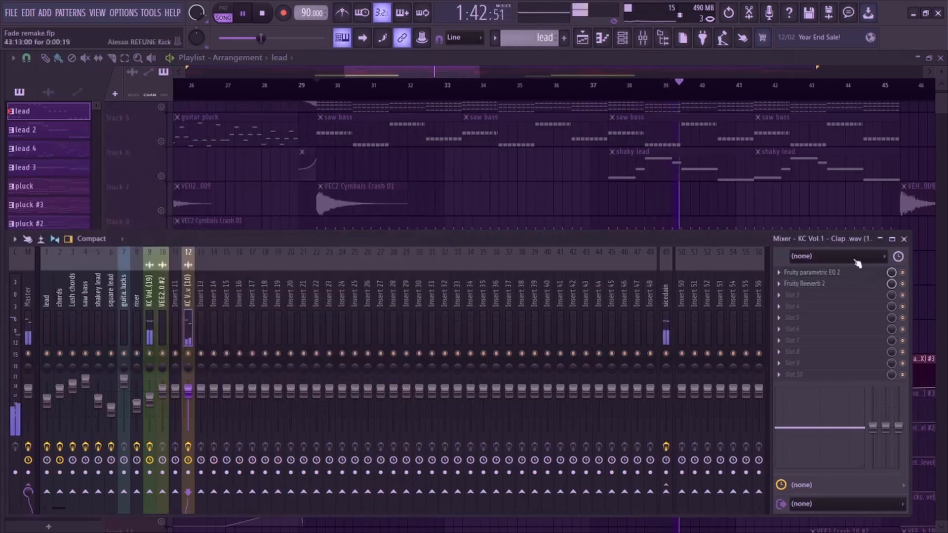
left_click(840, 286)
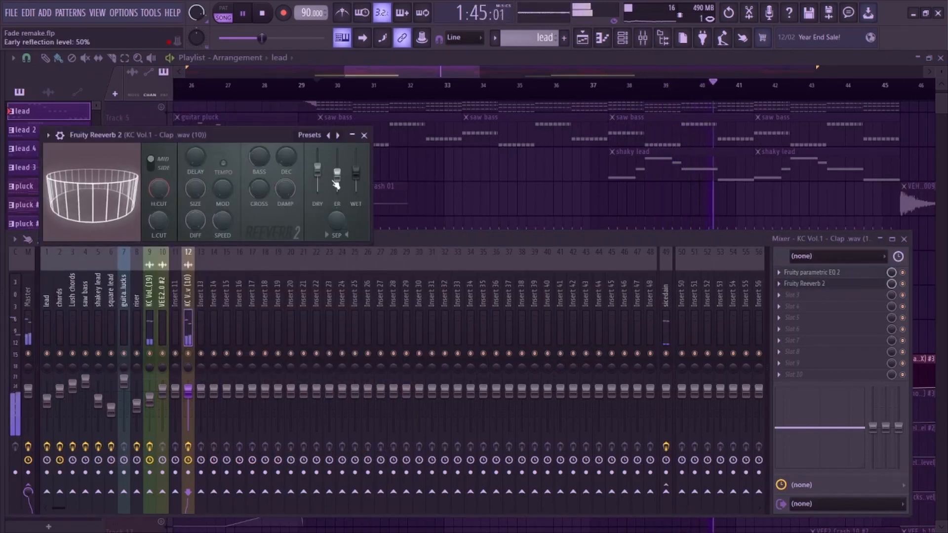
left_click(366, 136)
key("F9")
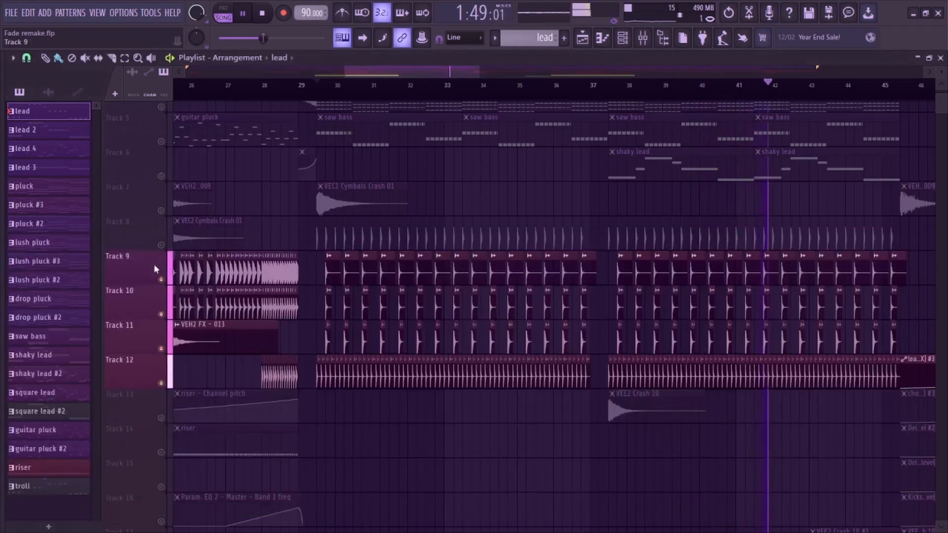
Solo Track 8 to hear its clips, then isolate Tracks 16 and 17 to hear the VEE2 Crash 10 #2 clip.
right_click(161, 245)
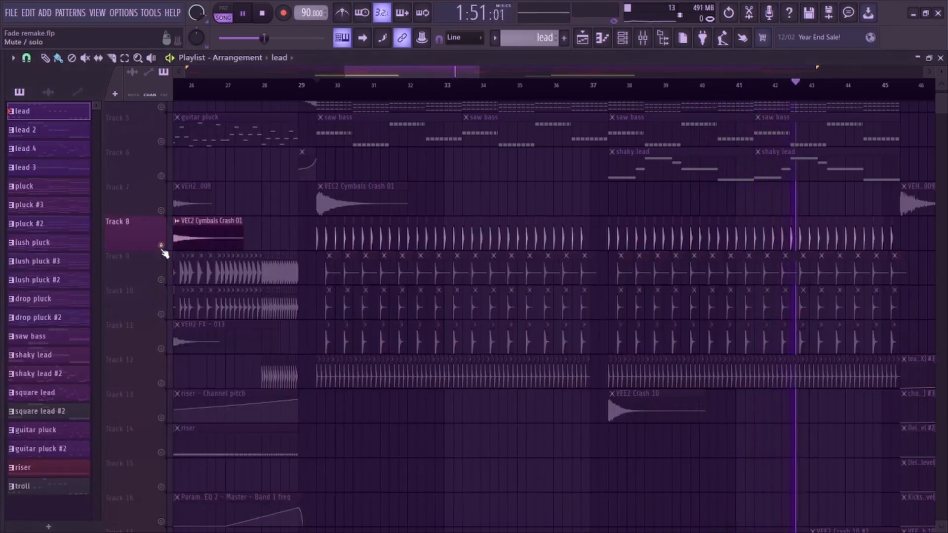
scroll(307, 423, "down", 5)
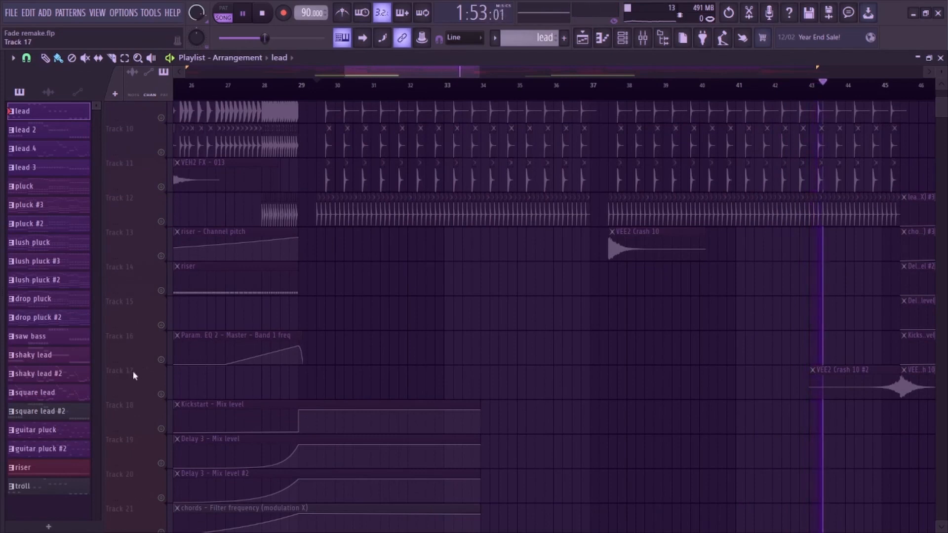
right_click(161, 359)
left_click(162, 394)
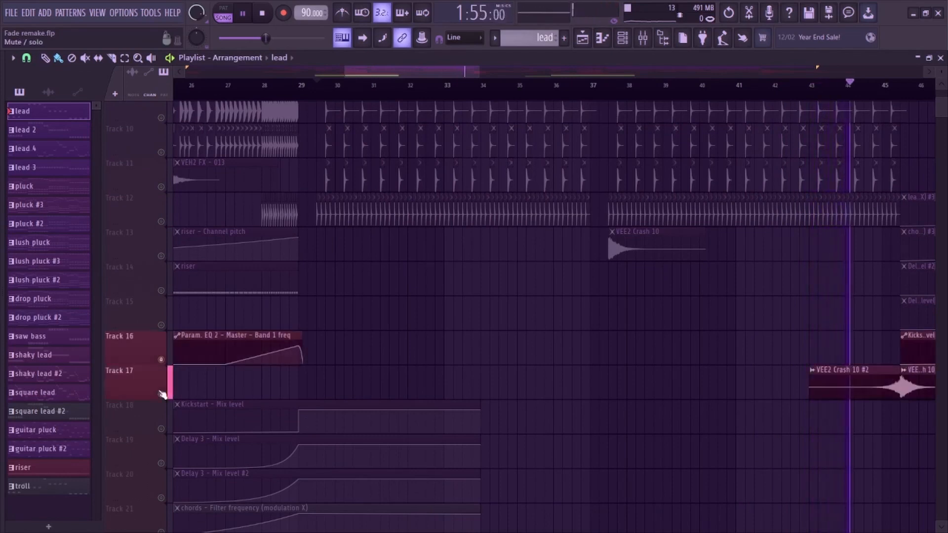
left_click(882, 388)
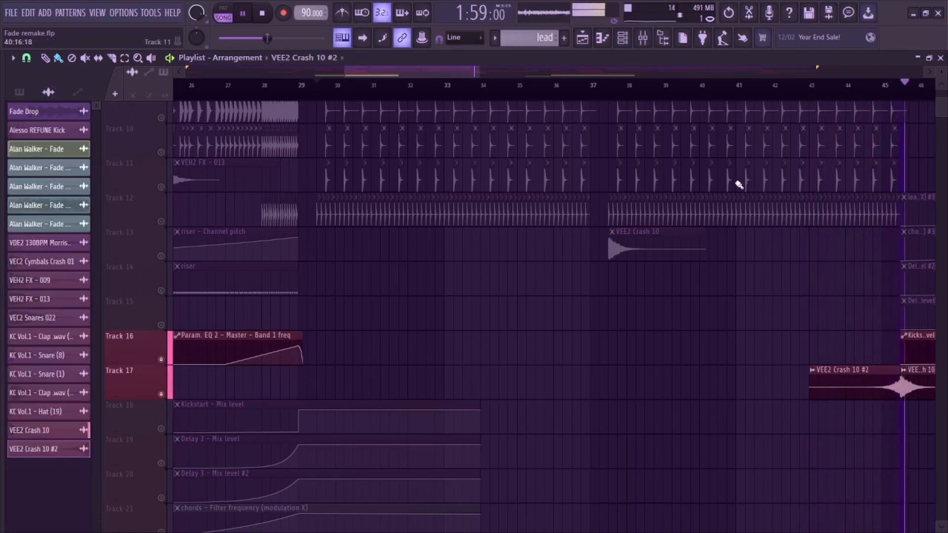
Stop playback and replay the Track 17 crash clips from bar 43 with the mixer open.
left_click(649, 40)
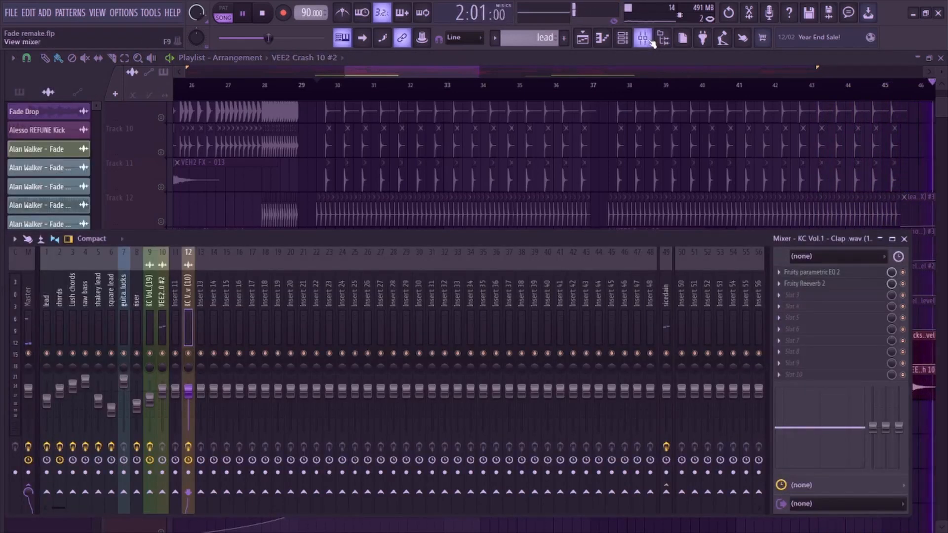
key("space")
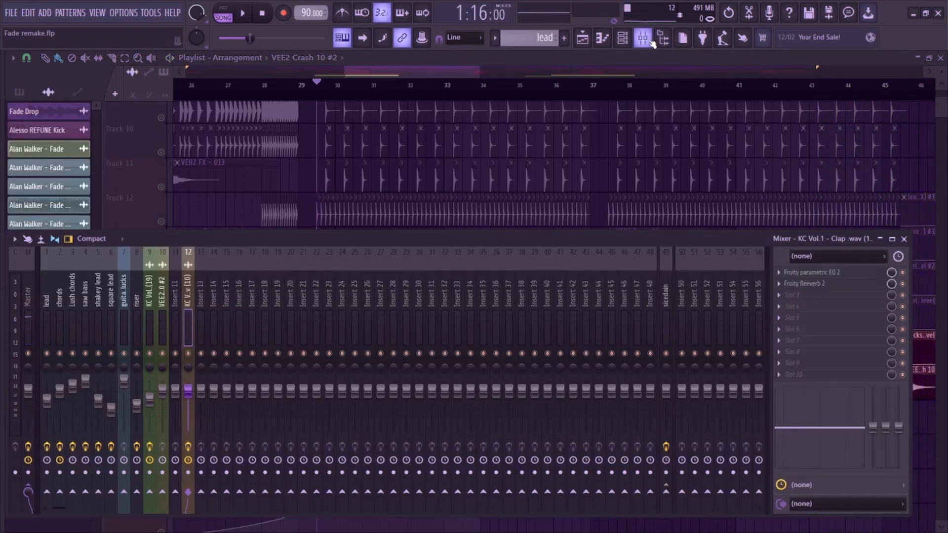
left_click_drag(464, 73, 501, 72)
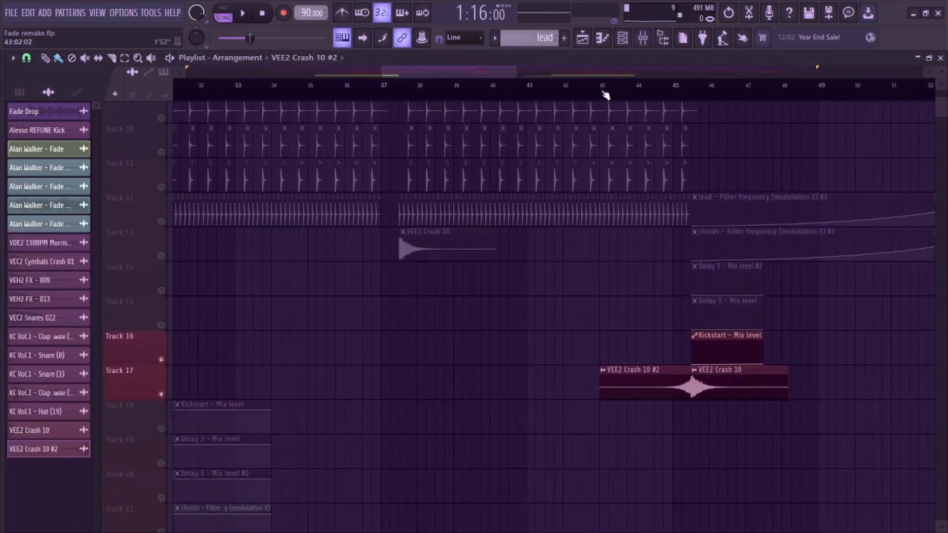
left_click(643, 40)
key("space")
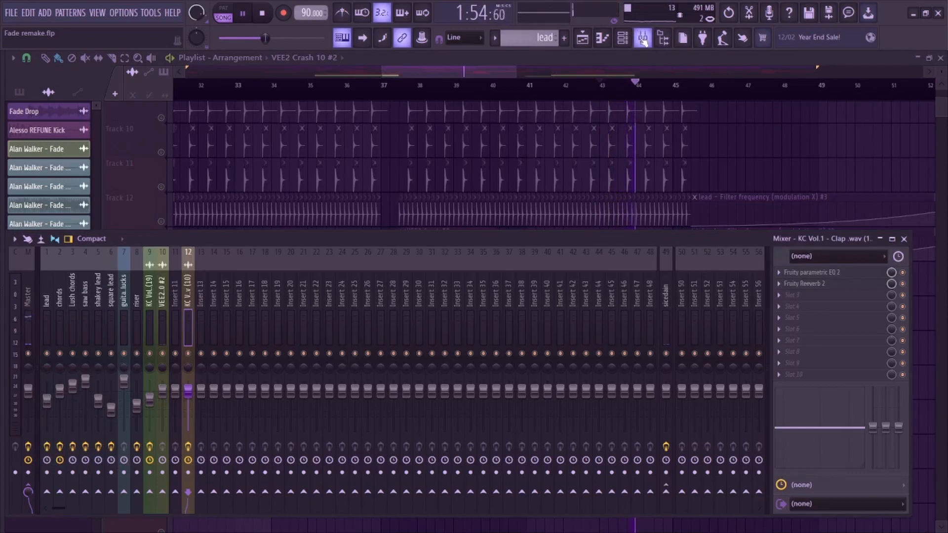
Review the effect slots of the sicedain, KC Vol.1 - Hat (19) and VEE2 Crash 10 #2 inserts, then close the mixer.
left_click(668, 321)
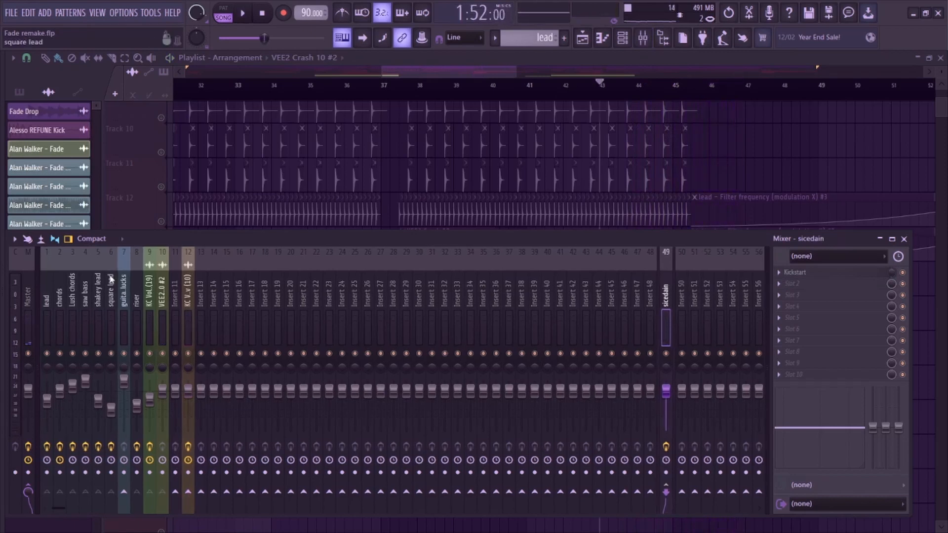
left_click(151, 308)
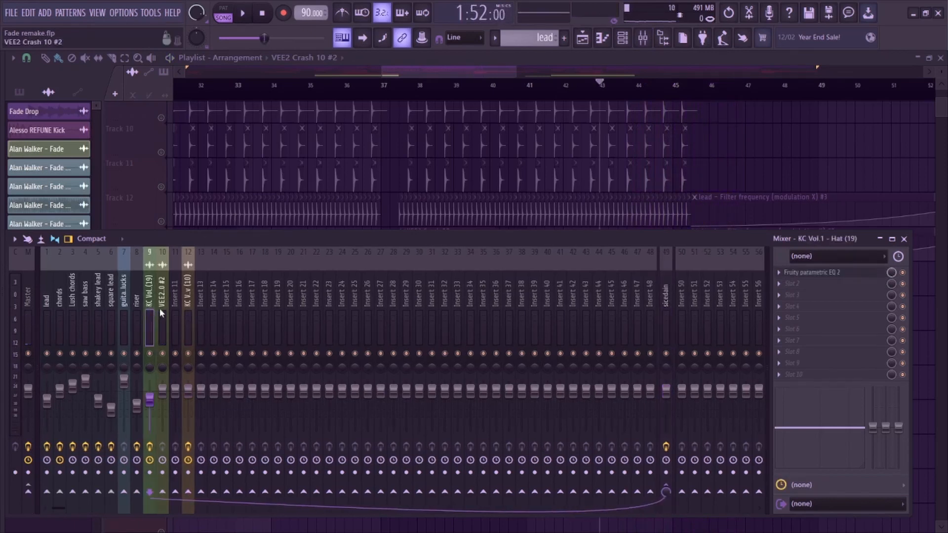
left_click(159, 310)
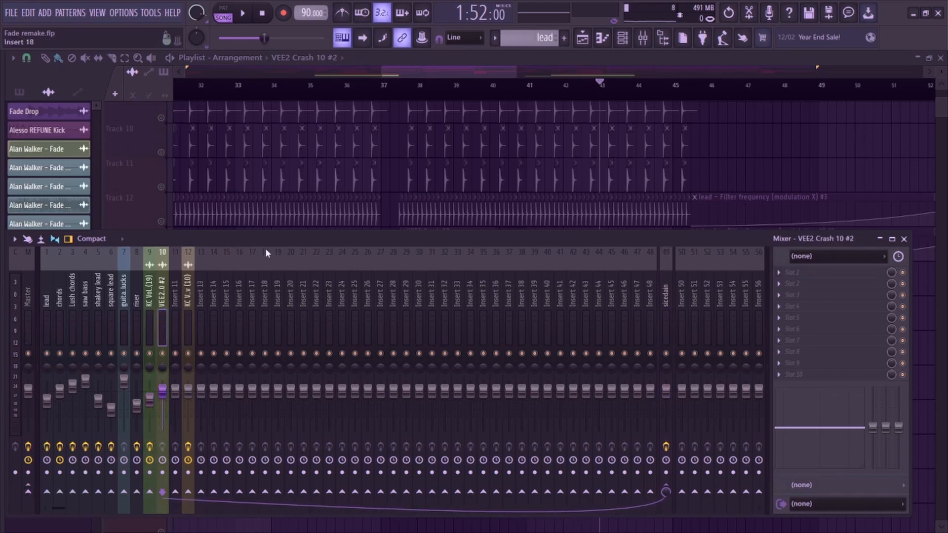
key("F9")
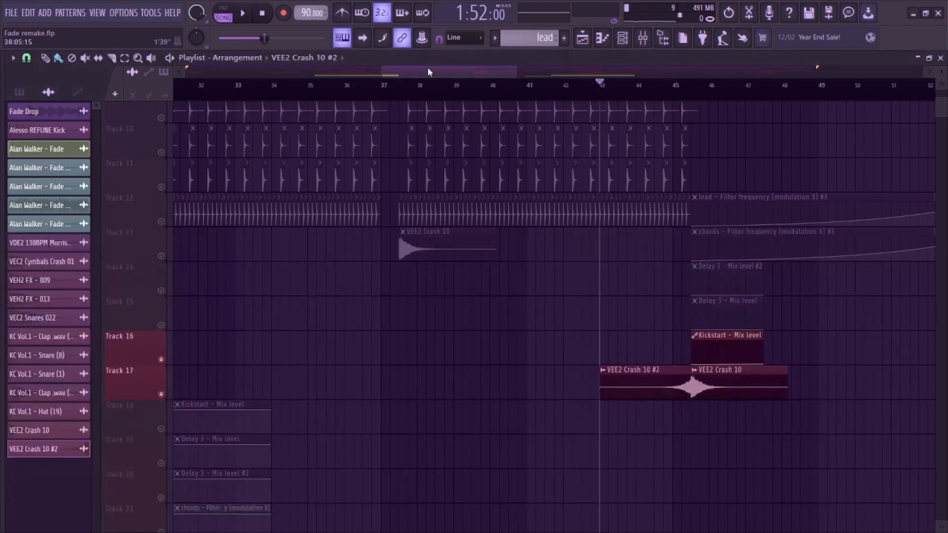
Solo Track 17 and release the solo to reactivate every playlist track.
right_click(162, 394)
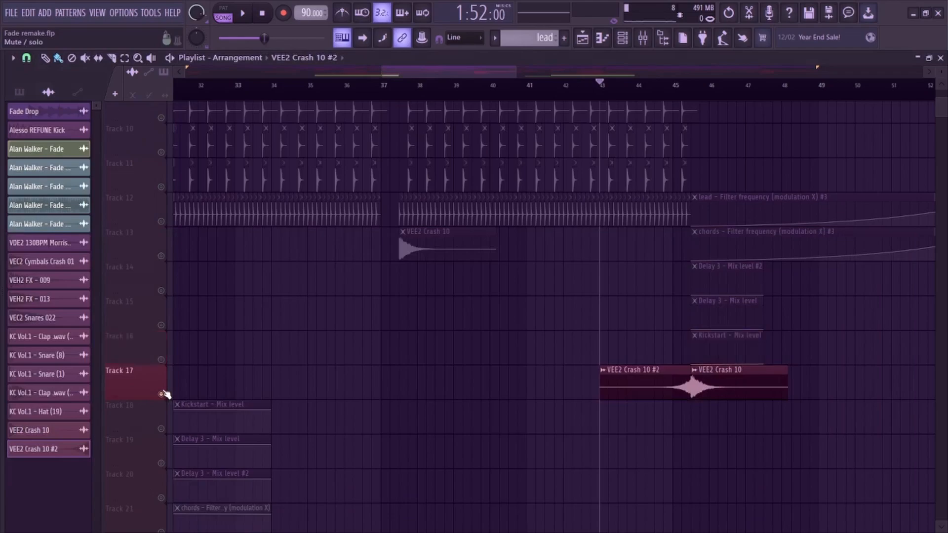
right_click(162, 394)
scroll(363, 309, "up", 5)
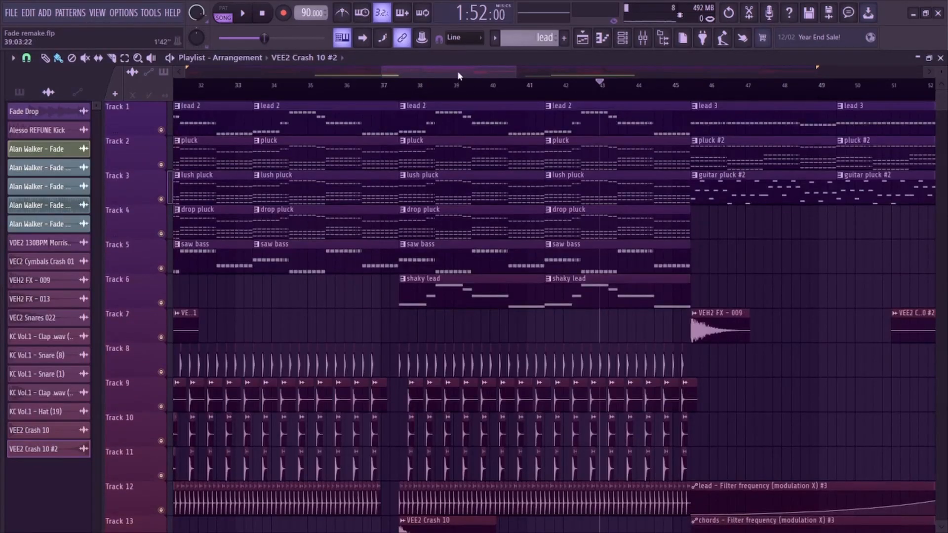
Select the lead 4 pattern from the section around bar 71 and audition it in pattern mode with the channel rack open.
left_click_drag(457, 72, 710, 91)
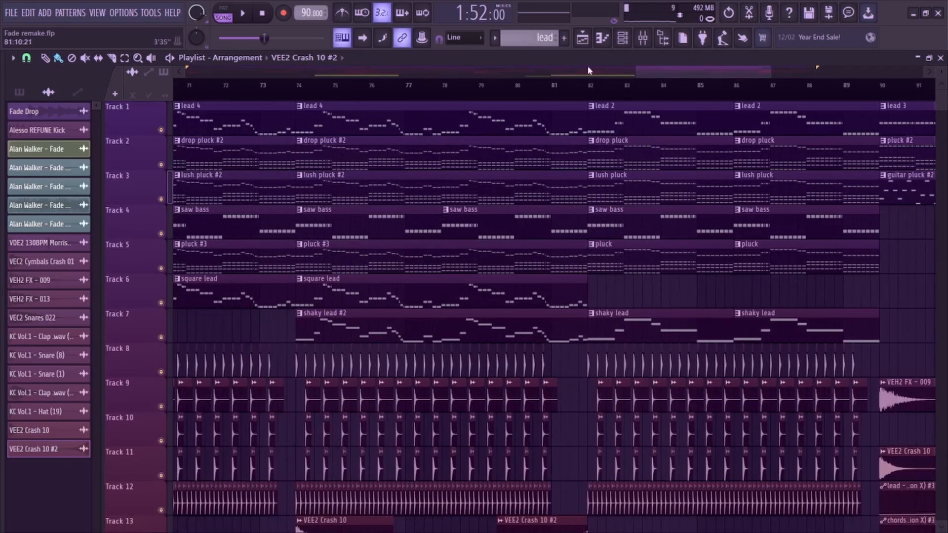
left_click(320, 120)
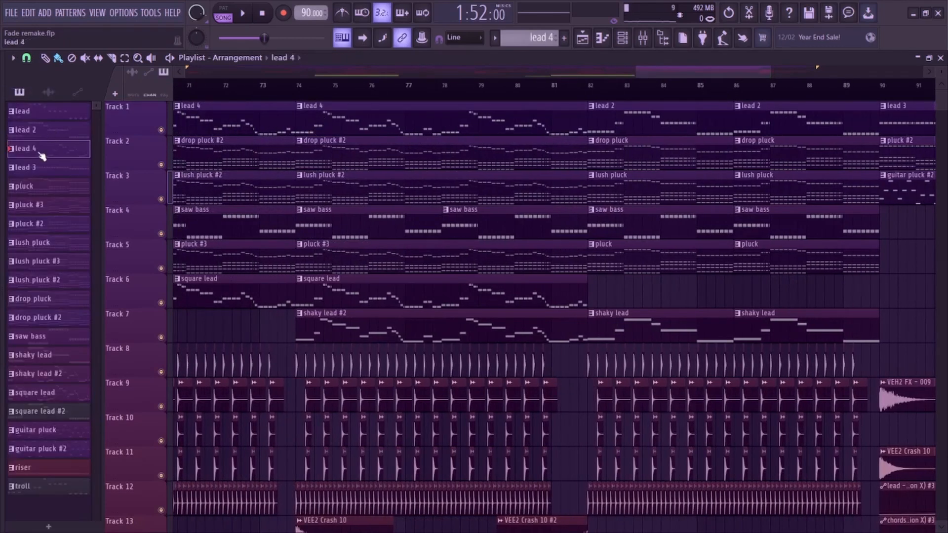
key("F6")
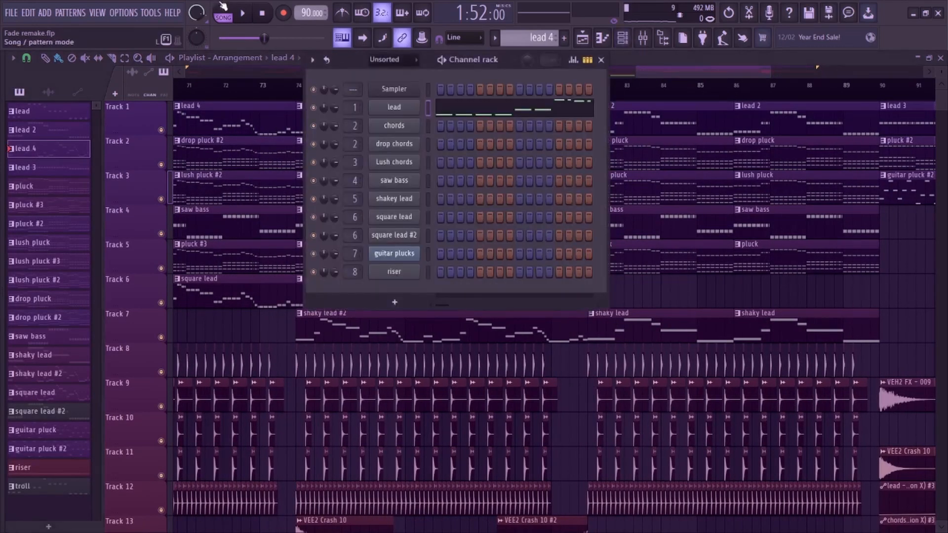
left_click(222, 7)
key("space")
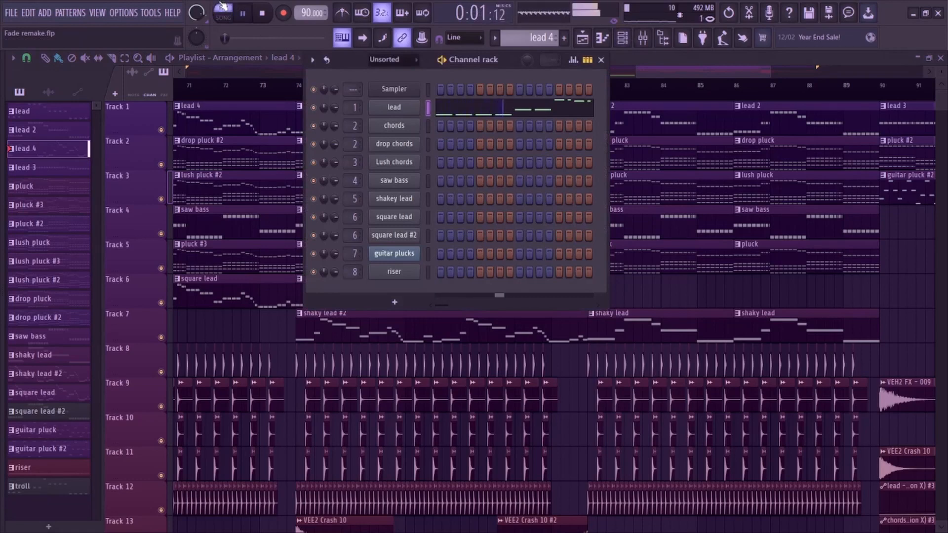
key("space")
Open the lead channel's notes of pattern lead 4 in the piano roll and examine the melody through bar 8.
left_click(474, 105)
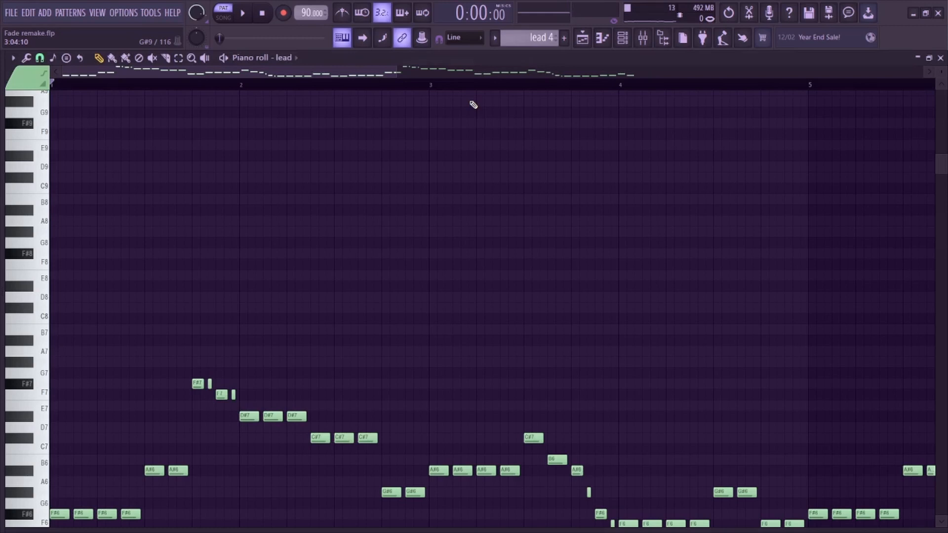
scroll(243, 237, "down", 5)
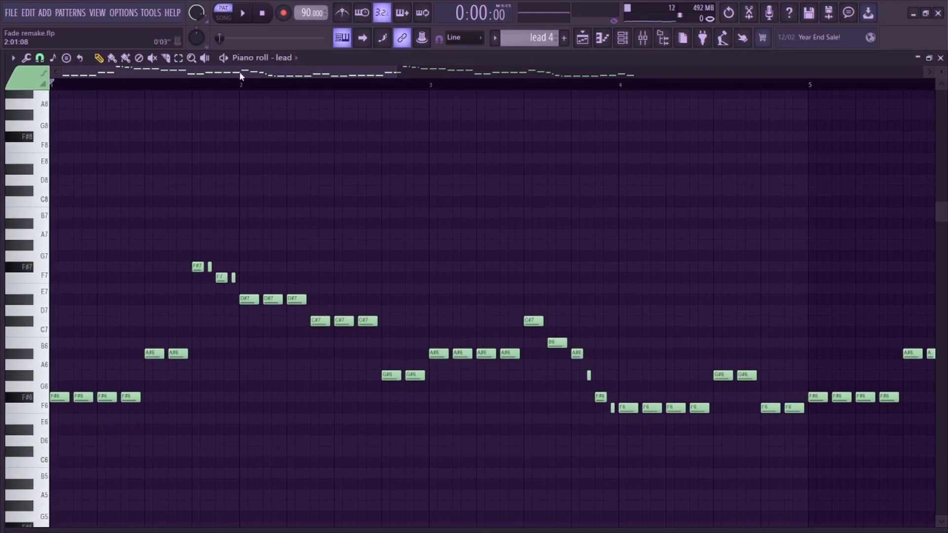
left_click_drag(239, 74, 593, 116)
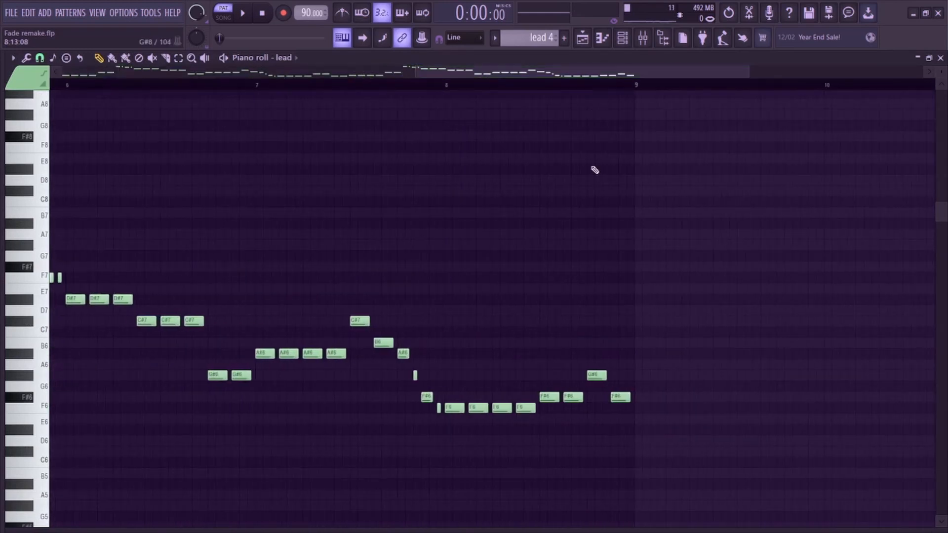
Examine the opening bars of the lead 4 melody in the piano roll and play it back from bar 2.
left_click_drag(538, 70, 155, 92)
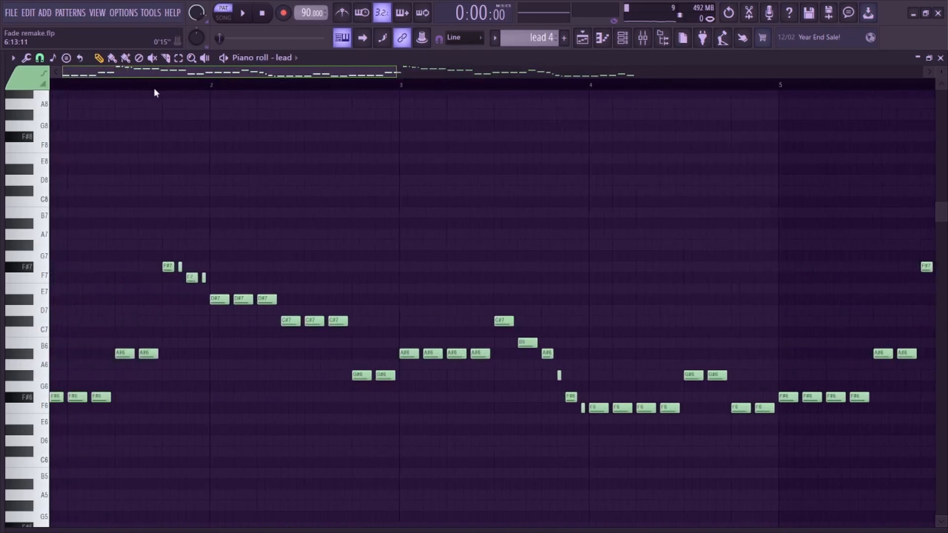
left_click(374, 84)
left_click(377, 114)
right_click(383, 113)
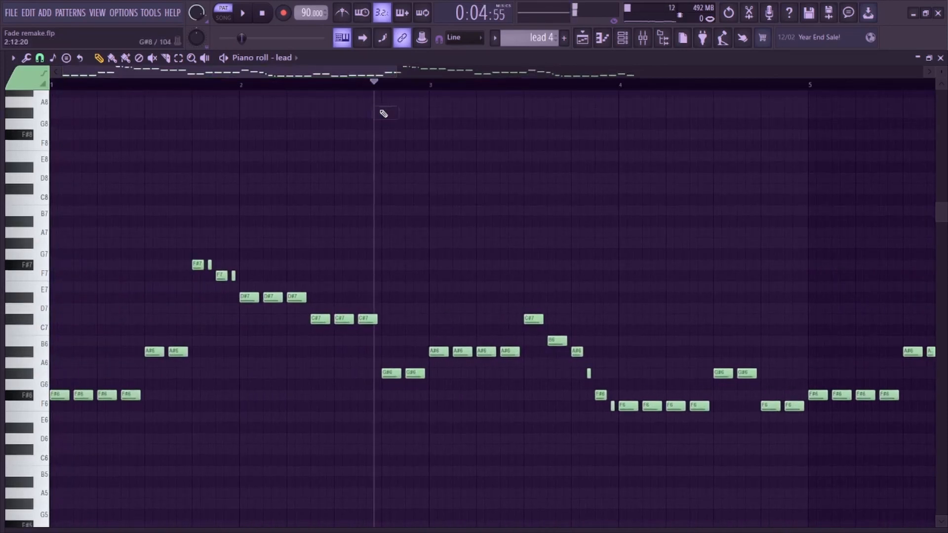
left_click(241, 85)
key("space")
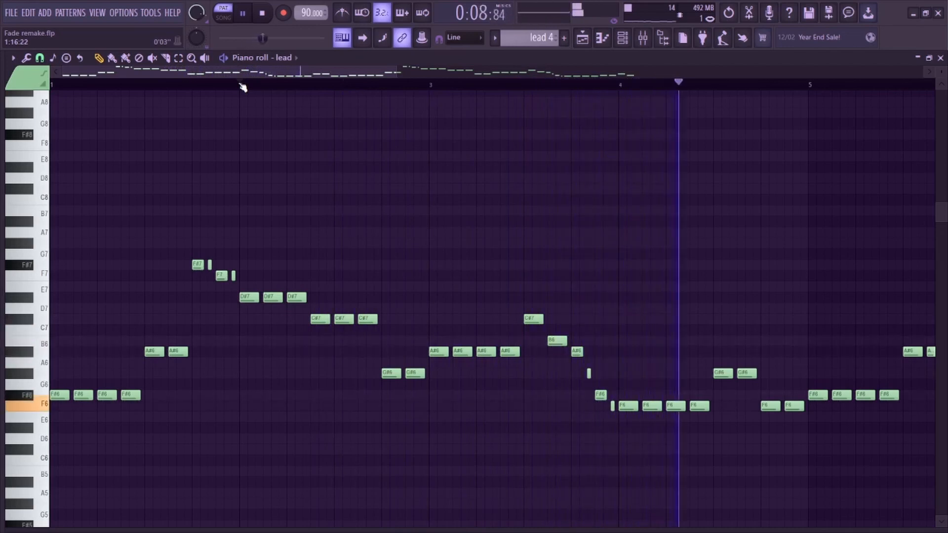
key("space")
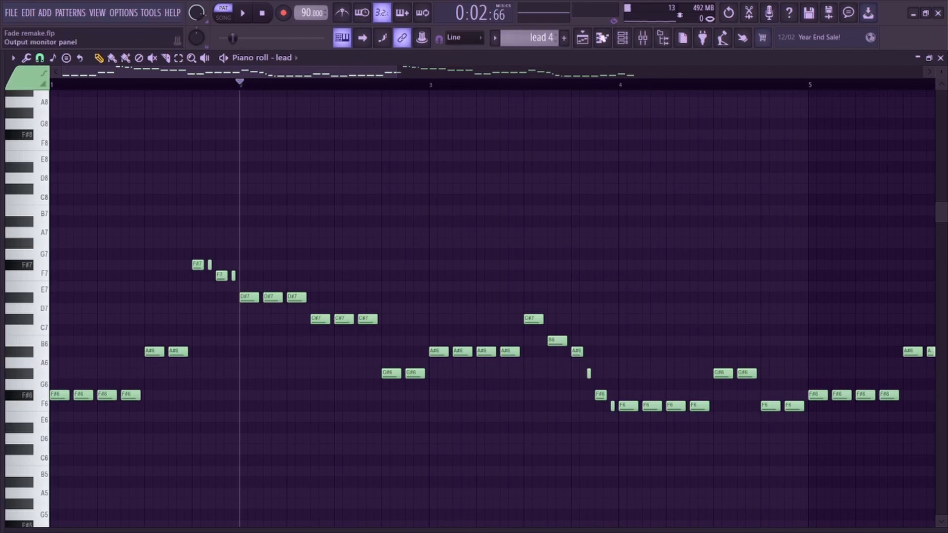
Select the lead 3 pattern at bar 90 of the playlist and audition it in pattern mode, checking its channel in the channel rack.
key("F5")
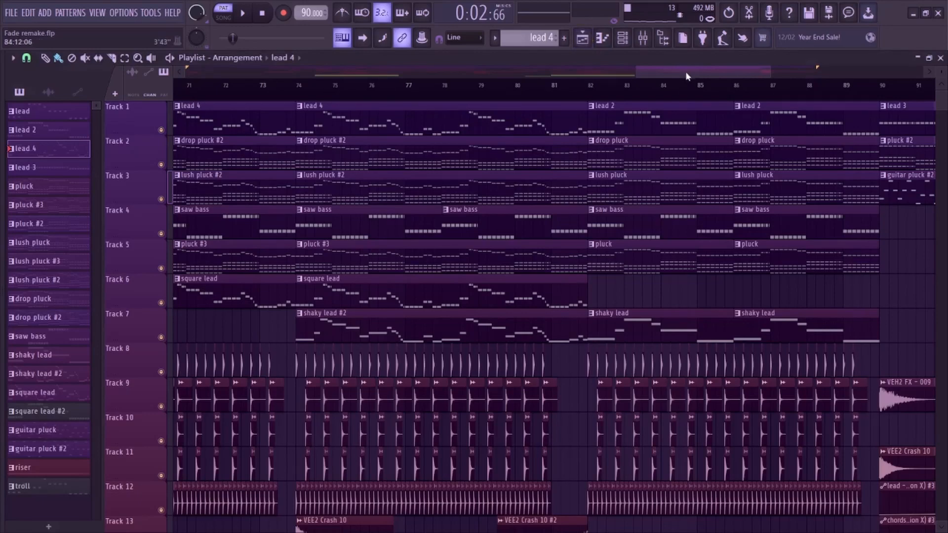
left_click_drag(687, 77, 808, 80)
left_click(362, 107)
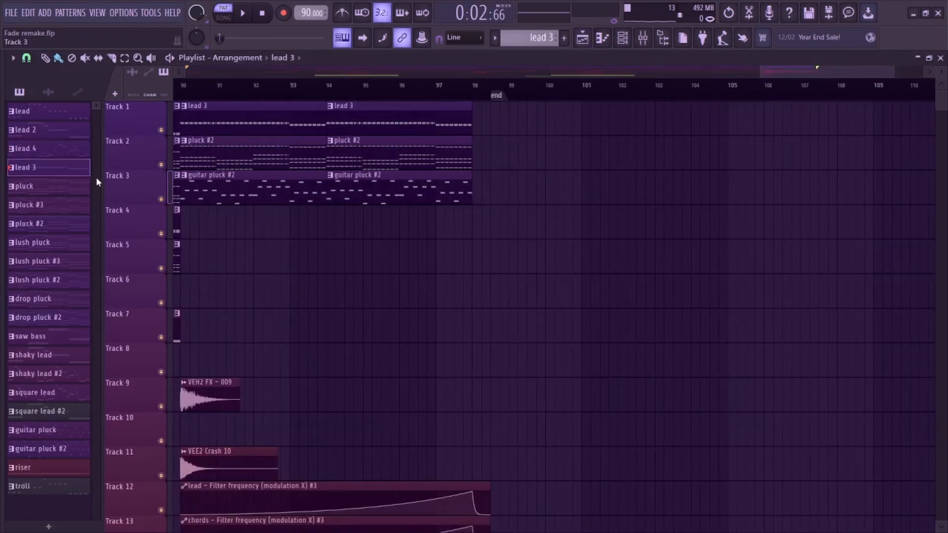
key("space")
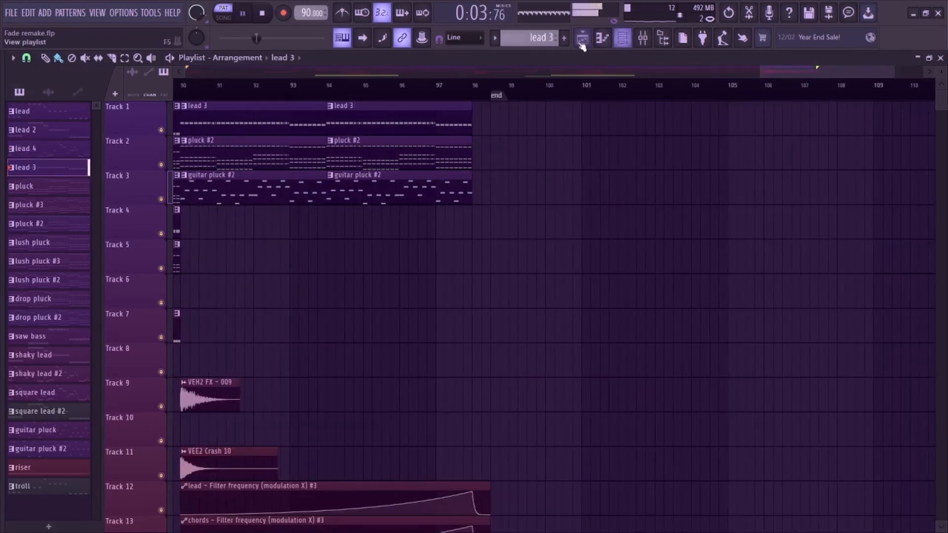
left_click(621, 45)
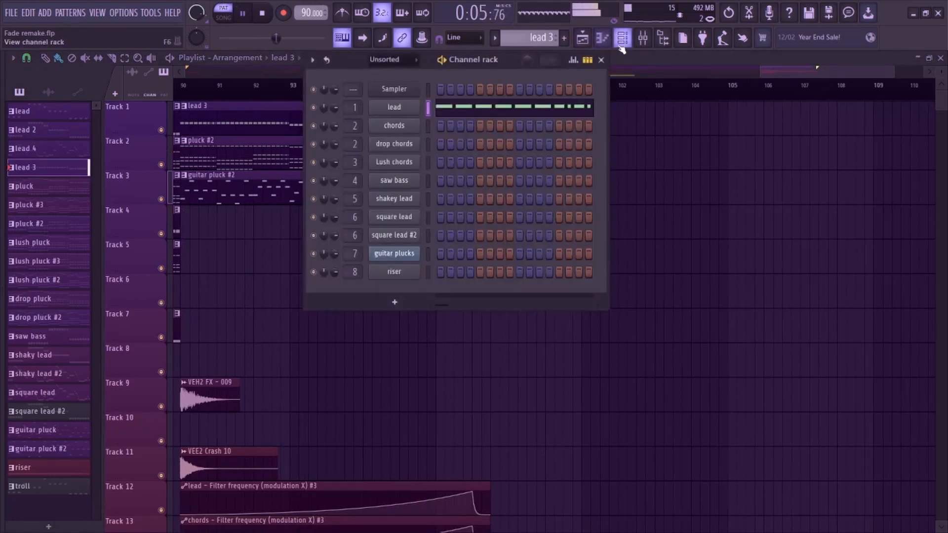
left_click(622, 44)
Play the outro from bar 90 in song mode and solo Track 3 to audition its guitar pluck #2 clip.
left_click_drag(765, 64, 736, 57)
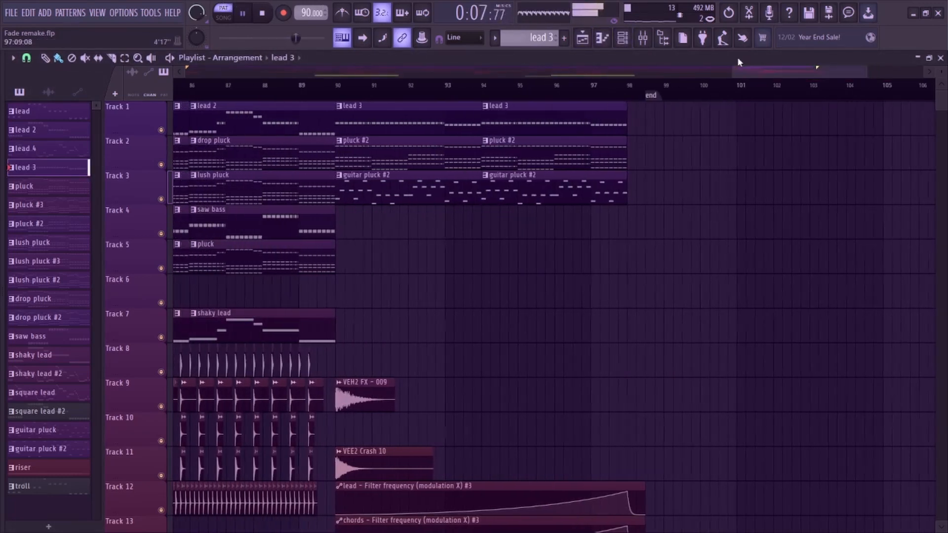
left_click(342, 97)
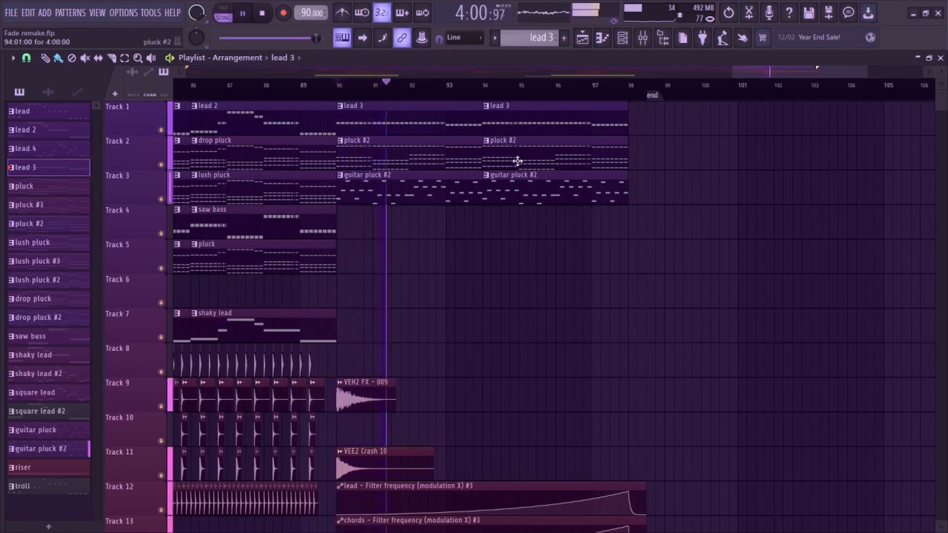
right_click(161, 200)
key("space")
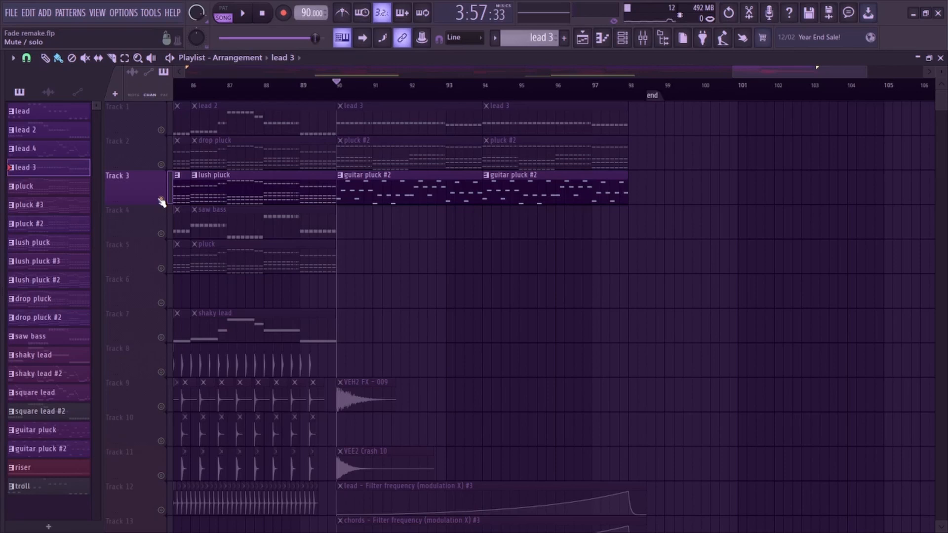
key("space")
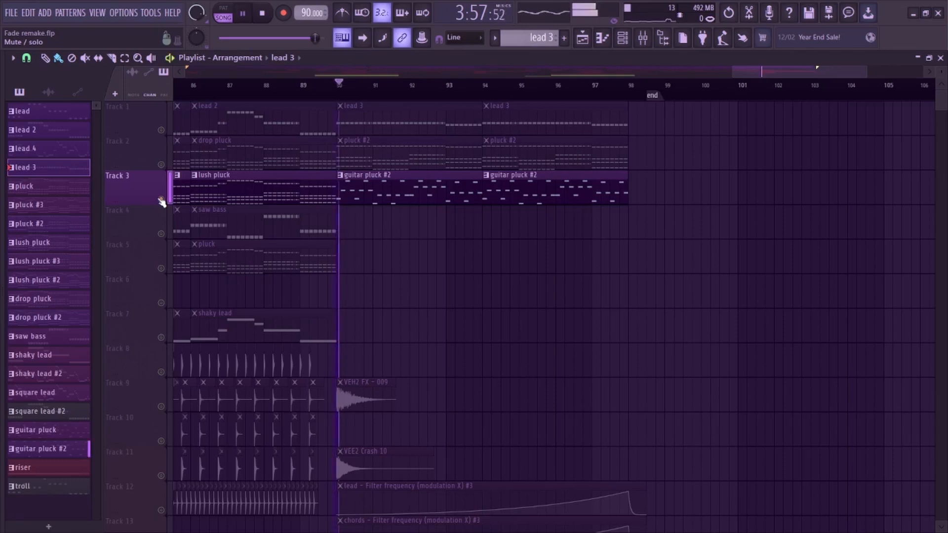
key("space")
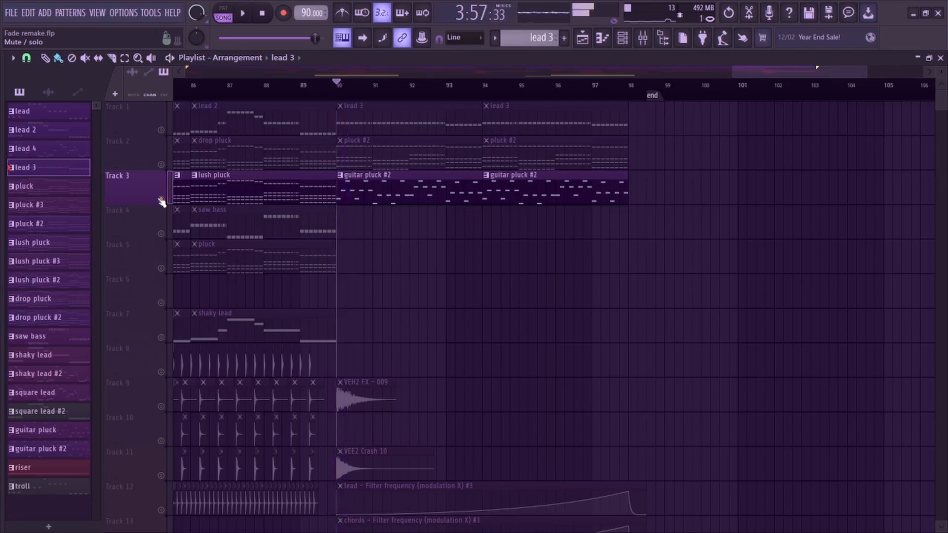
Replace the guitar pluck #2 clip at bar 90 on Track 3 with guitar pluck, release the track's solo and play the section.
left_click(54, 436)
right_click(377, 186)
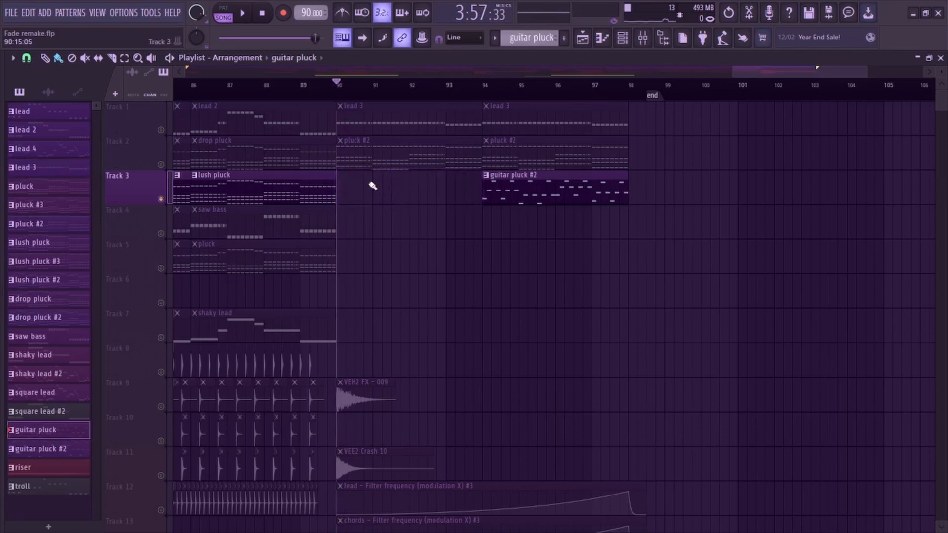
left_click(332, 191)
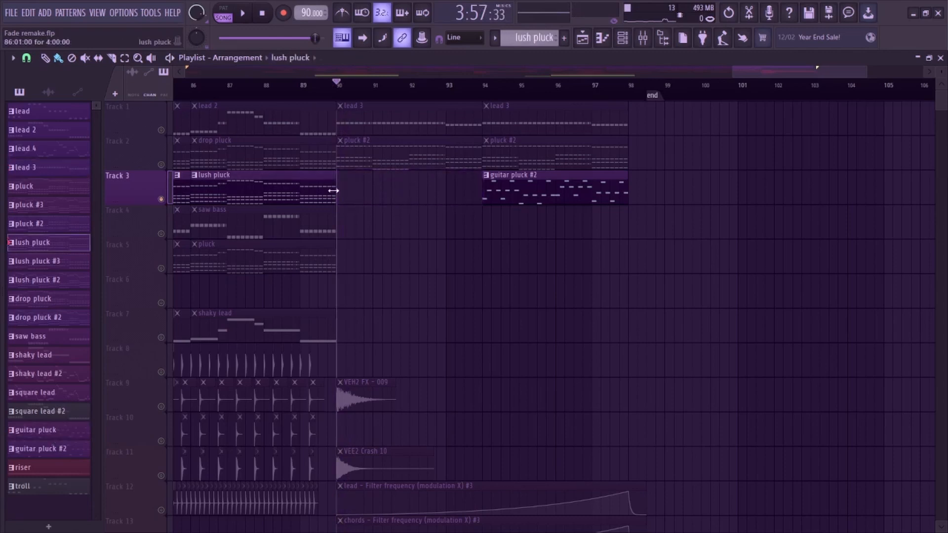
left_click(66, 434)
left_click(352, 188)
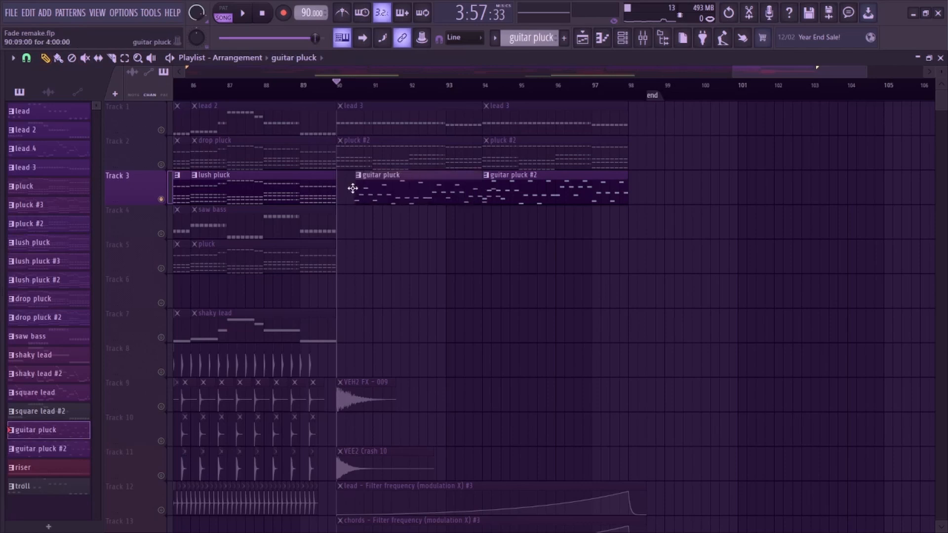
left_click_drag(352, 188, 338, 188)
right_click(161, 198)
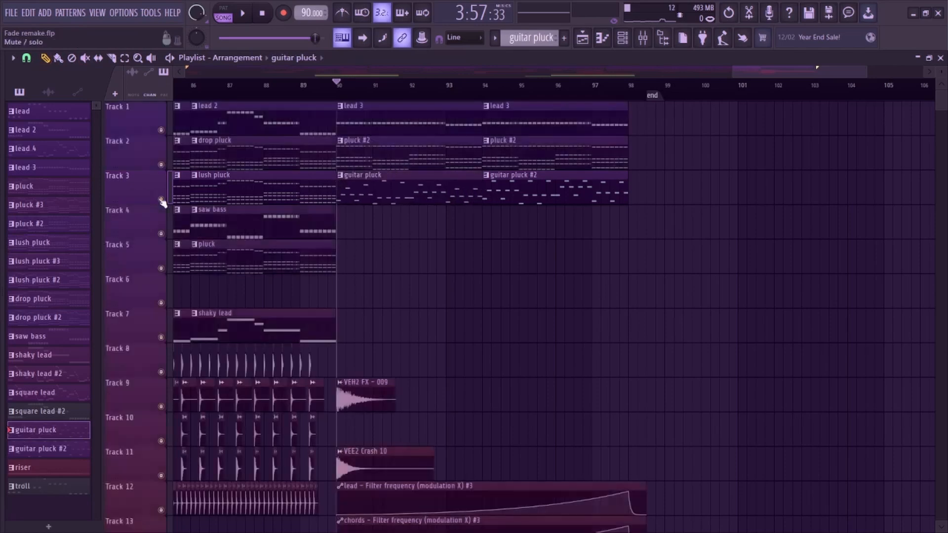
key("space")
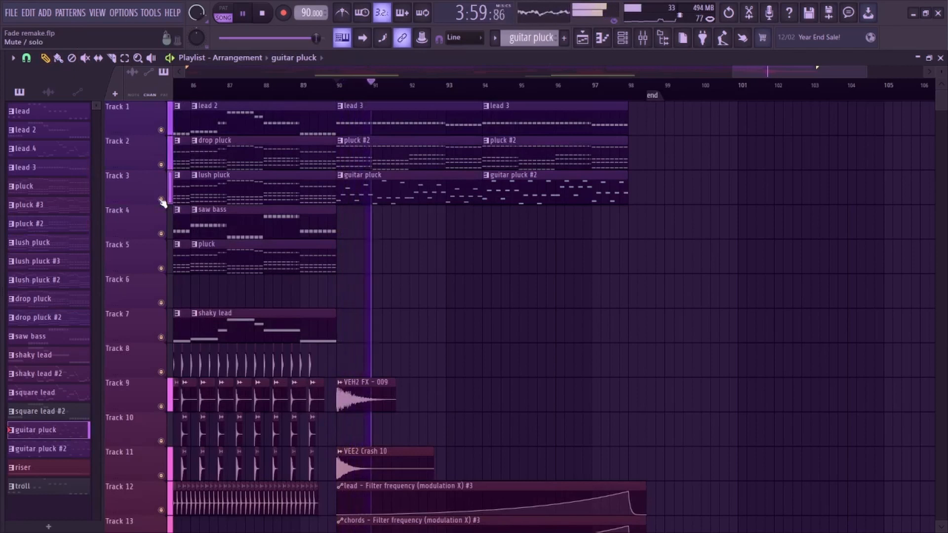
Put the guitar pluck #2 pattern back at bar 90 on Track 3 and play the outro through to the end marker.
left_click(47, 451)
right_click(348, 195)
left_click(348, 195)
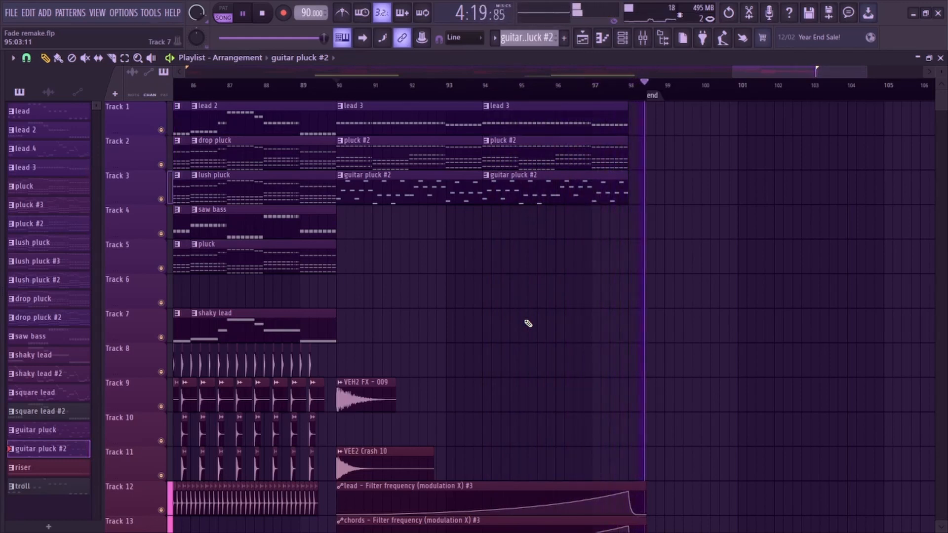
key("space")
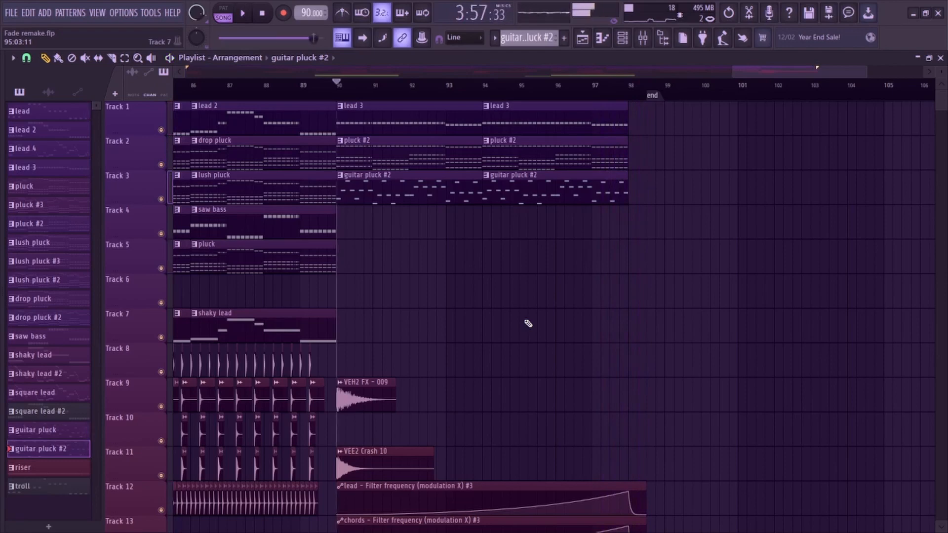
Show the whole arrangement, list the project's audio clips, select Alan Walker - Fade and look over the automation tracks from Track 17 down.
double_click(736, 73)
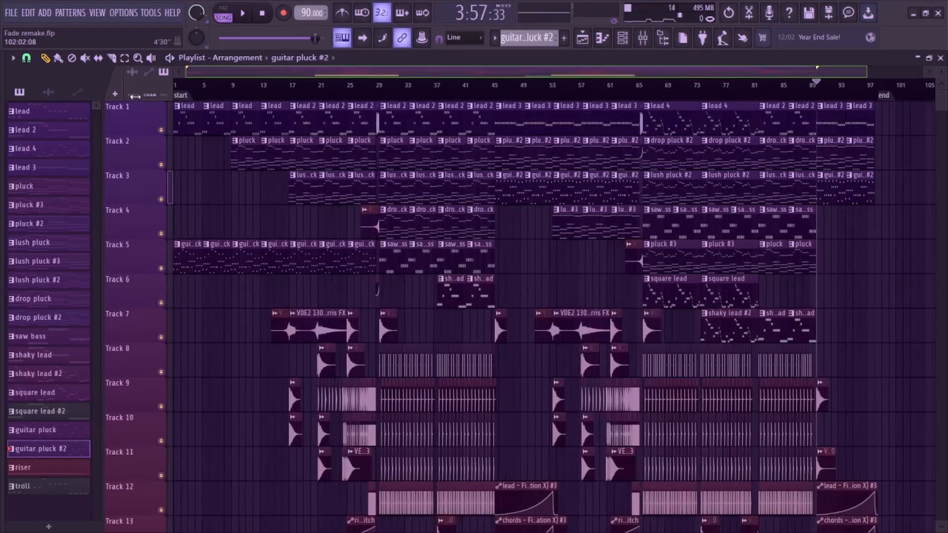
left_click(48, 92)
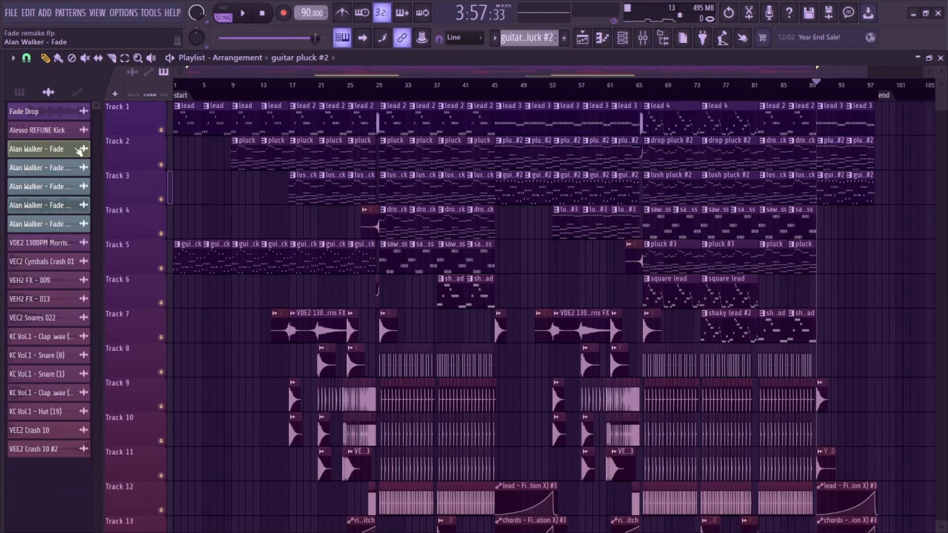
left_click(79, 150)
scroll(222, 300, "down", 8)
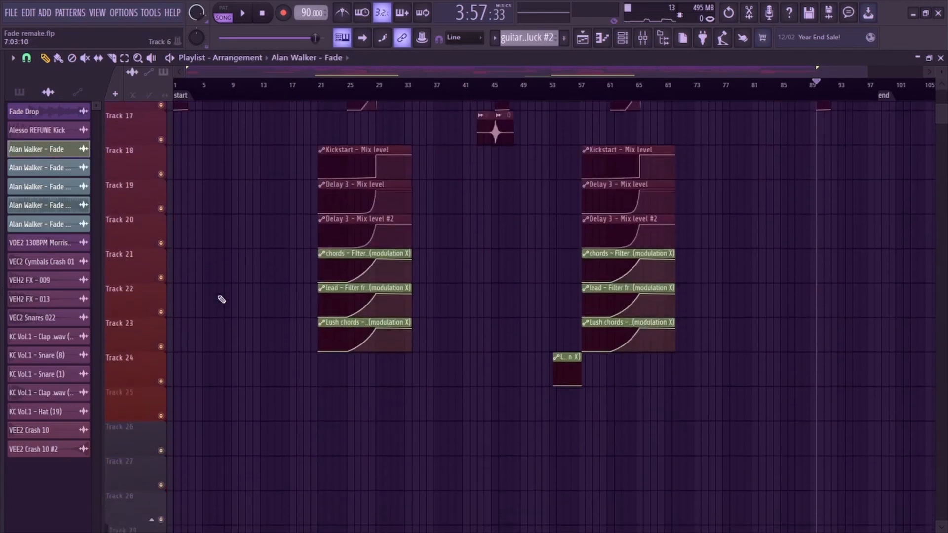
scroll(222, 299, "up", 7)
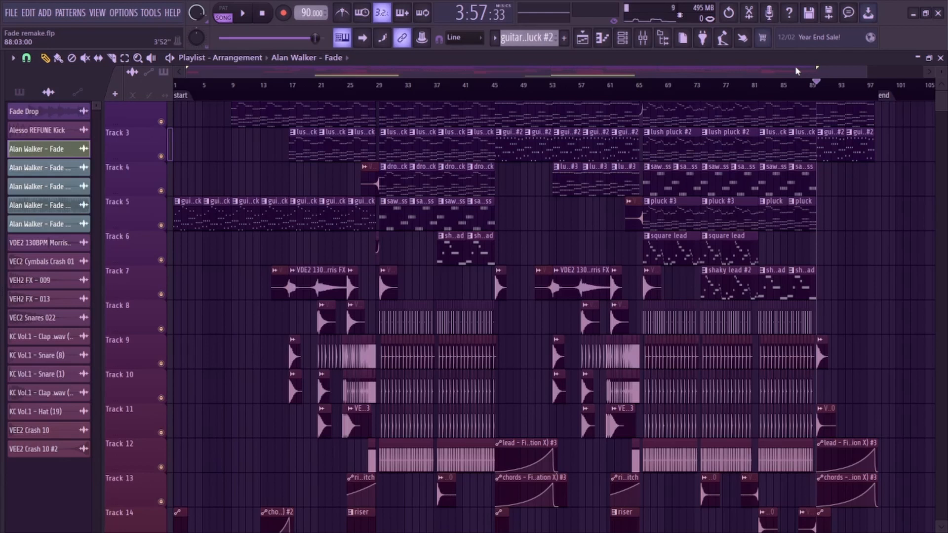
Inspect the audio clip settings of the original Alan Walker - Fade track and its drums, instruments and vocals stems, previewing the instruments.
double_click(81, 169)
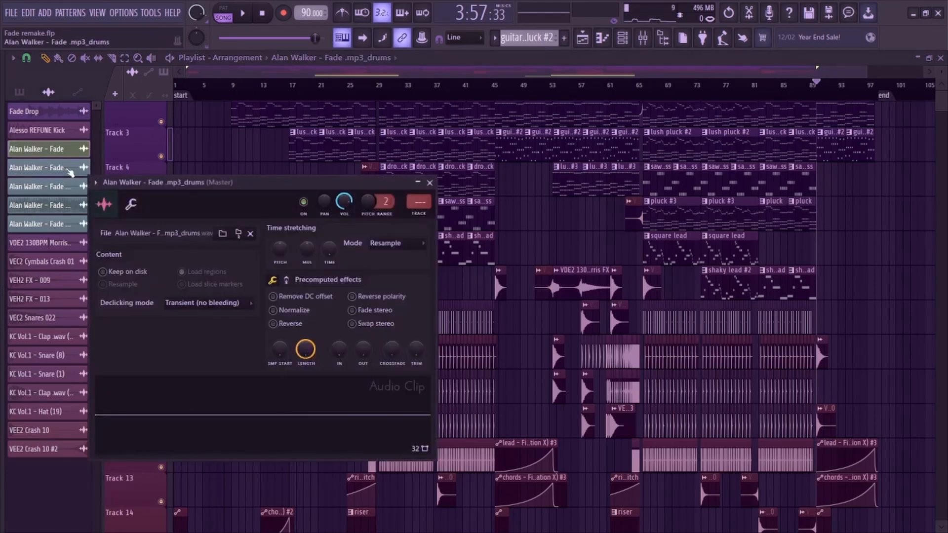
double_click(62, 150)
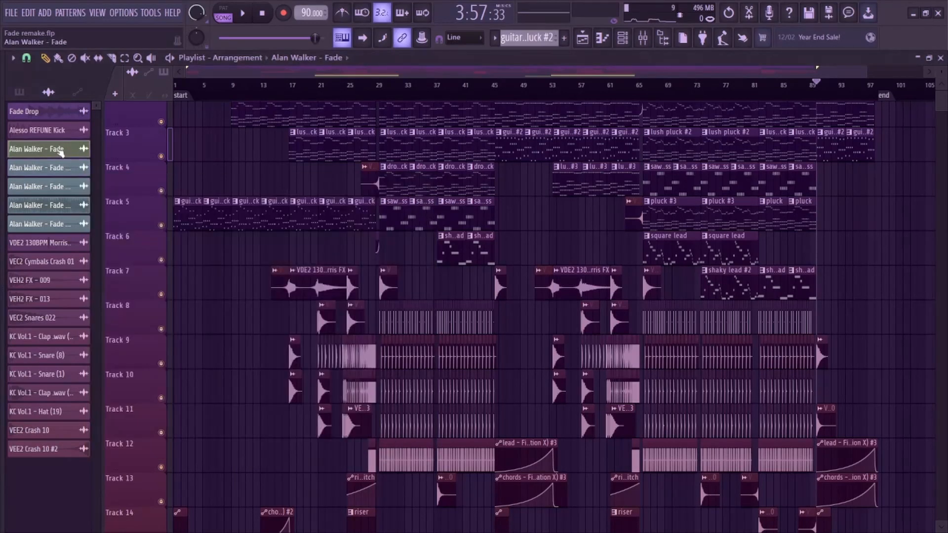
left_click(367, 120)
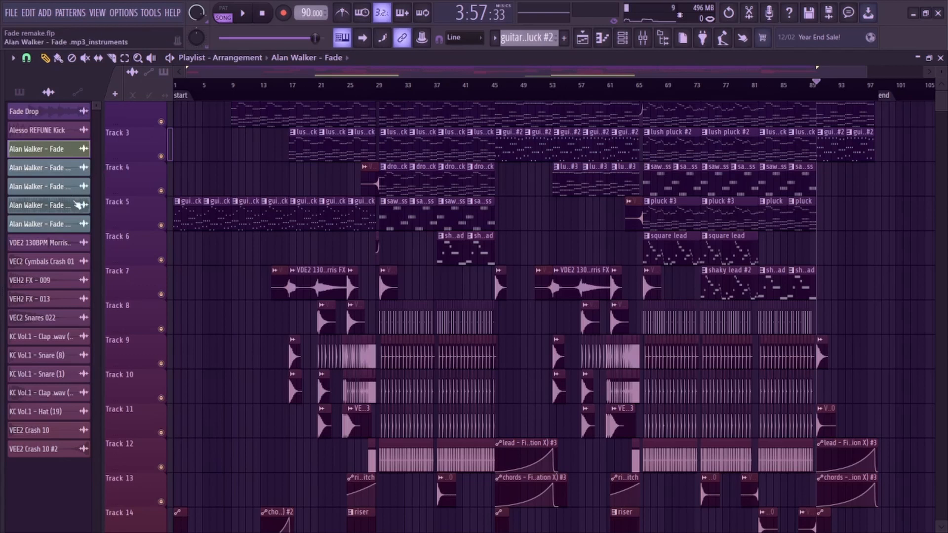
double_click(77, 205)
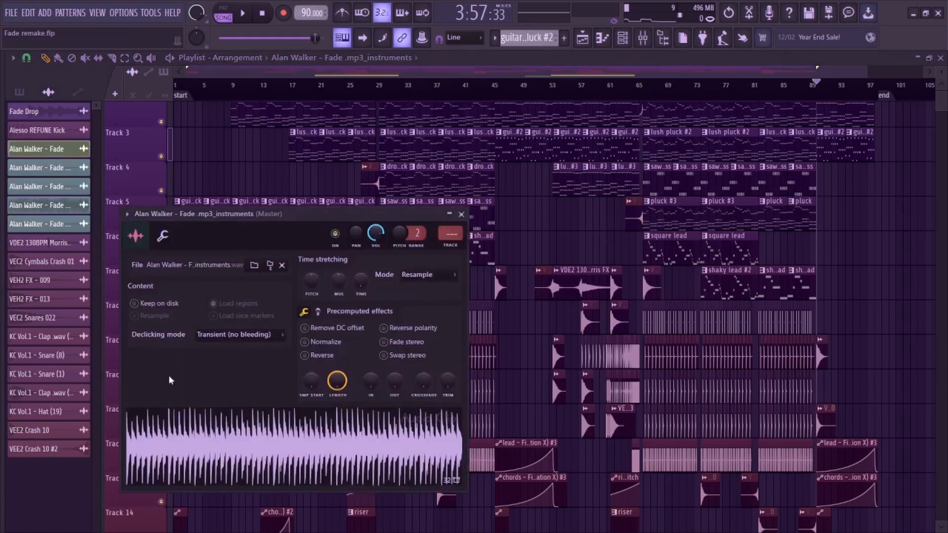
left_click(199, 424)
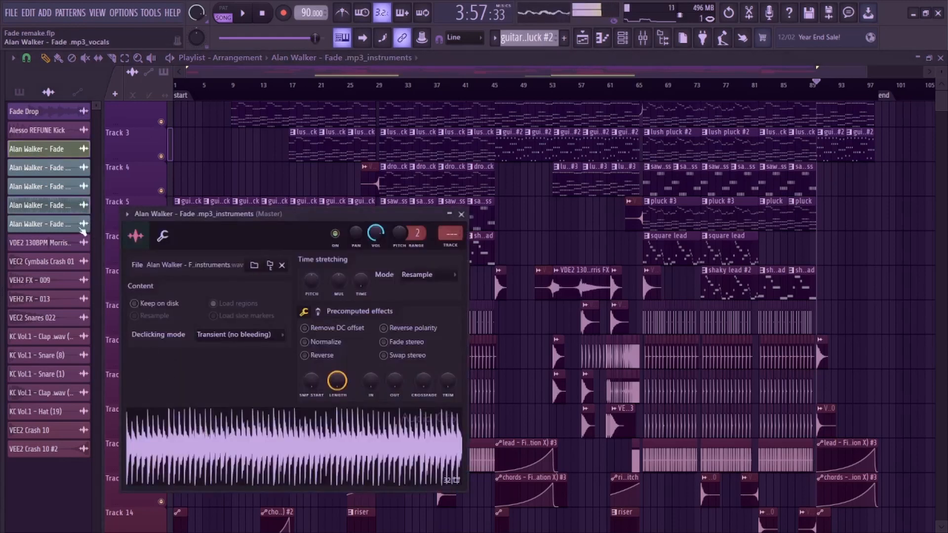
left_click(78, 226)
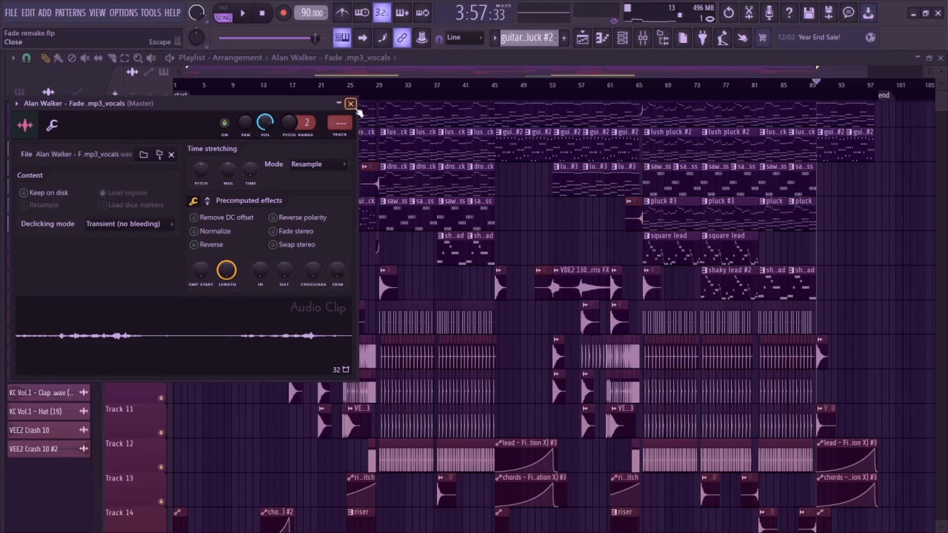
left_click(350, 104)
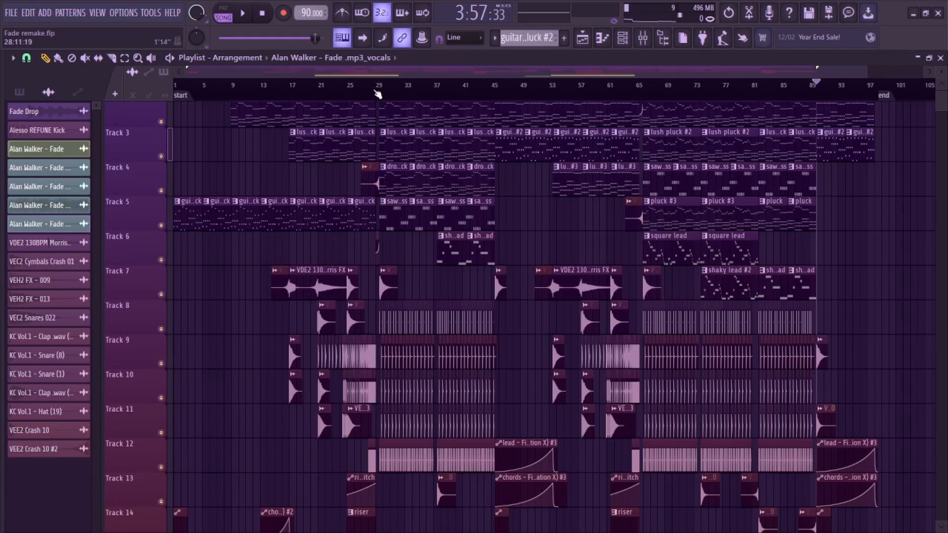
Play the full arrangement from about bar 62, just before the second drop.
left_click(621, 89)
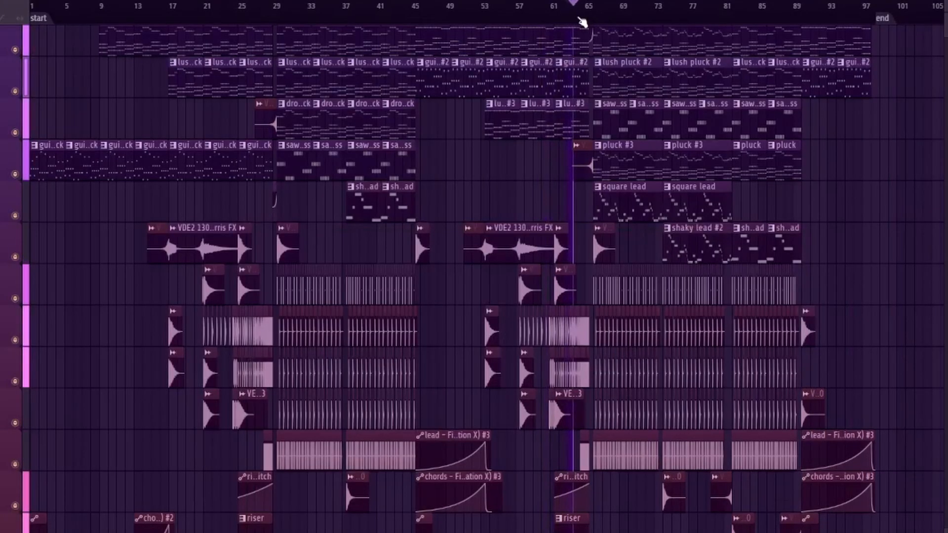